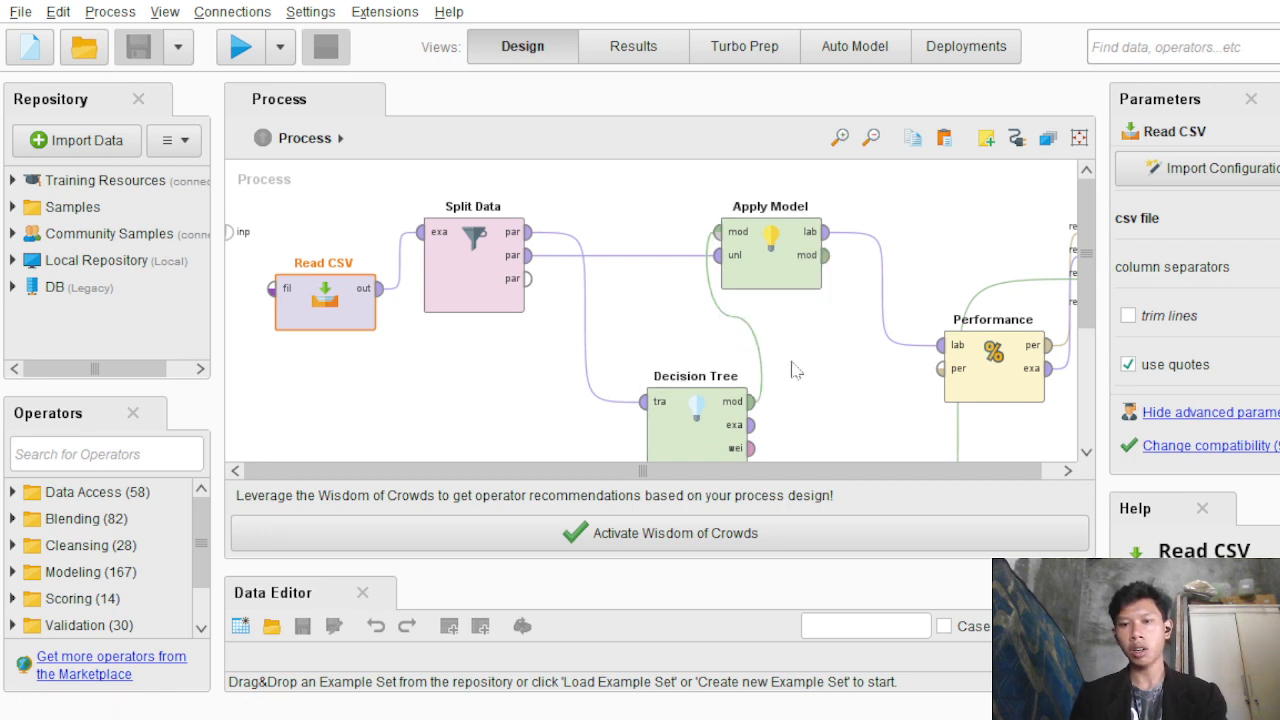
{"action": "scroll", "coordinate": [795, 370], "scroll_direction": "down", "scroll_amount": 1}
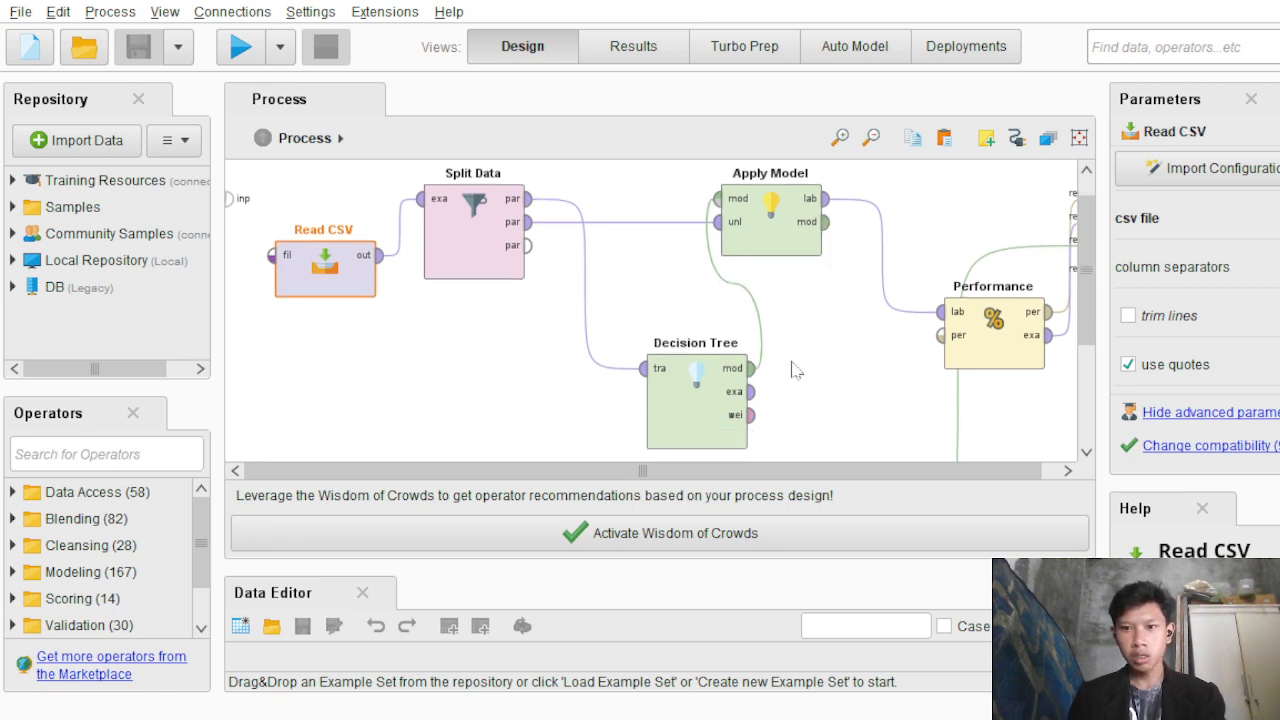
{"action": "left_click_drag", "start_coordinate": [943, 473], "coordinate": [1044, 467]}
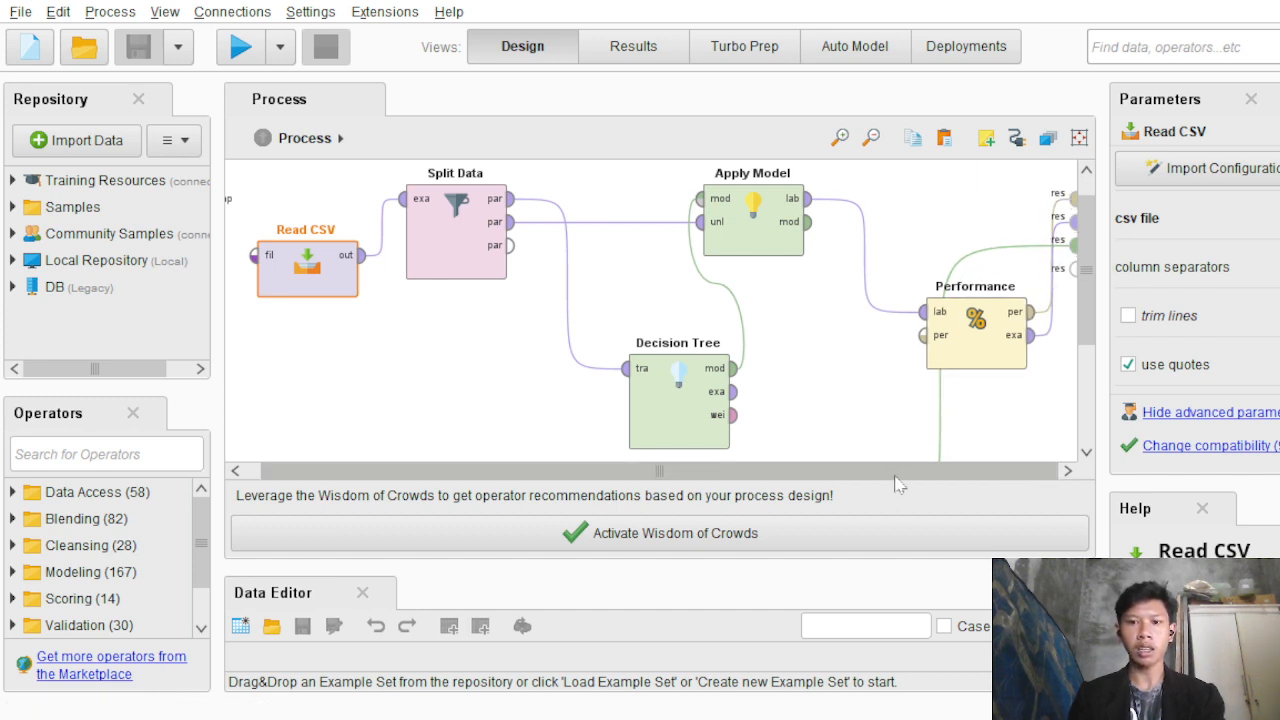
{"action": "left_click_drag", "start_coordinate": [889, 475], "coordinate": [625, 469]}
{"action": "scroll", "coordinate": [495, 328], "scroll_direction": "up", "scroll_amount": 2}
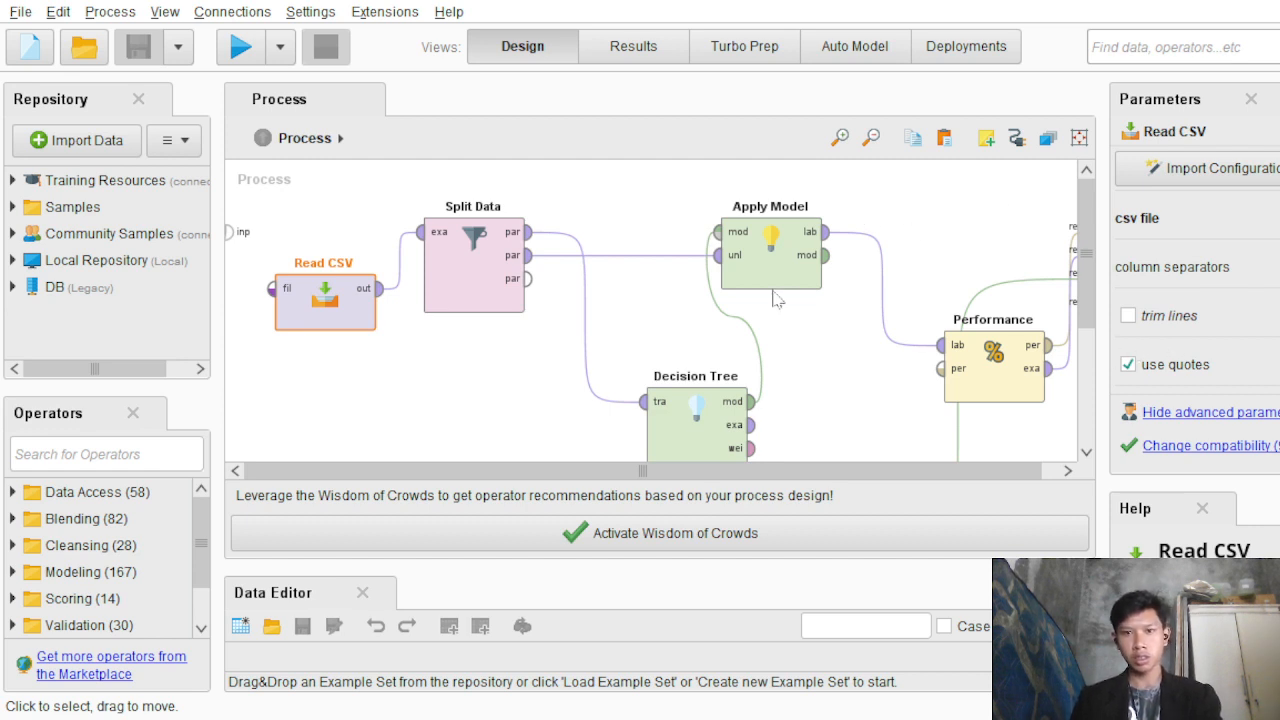
{"action": "left_click", "coordinate": [976, 657]}
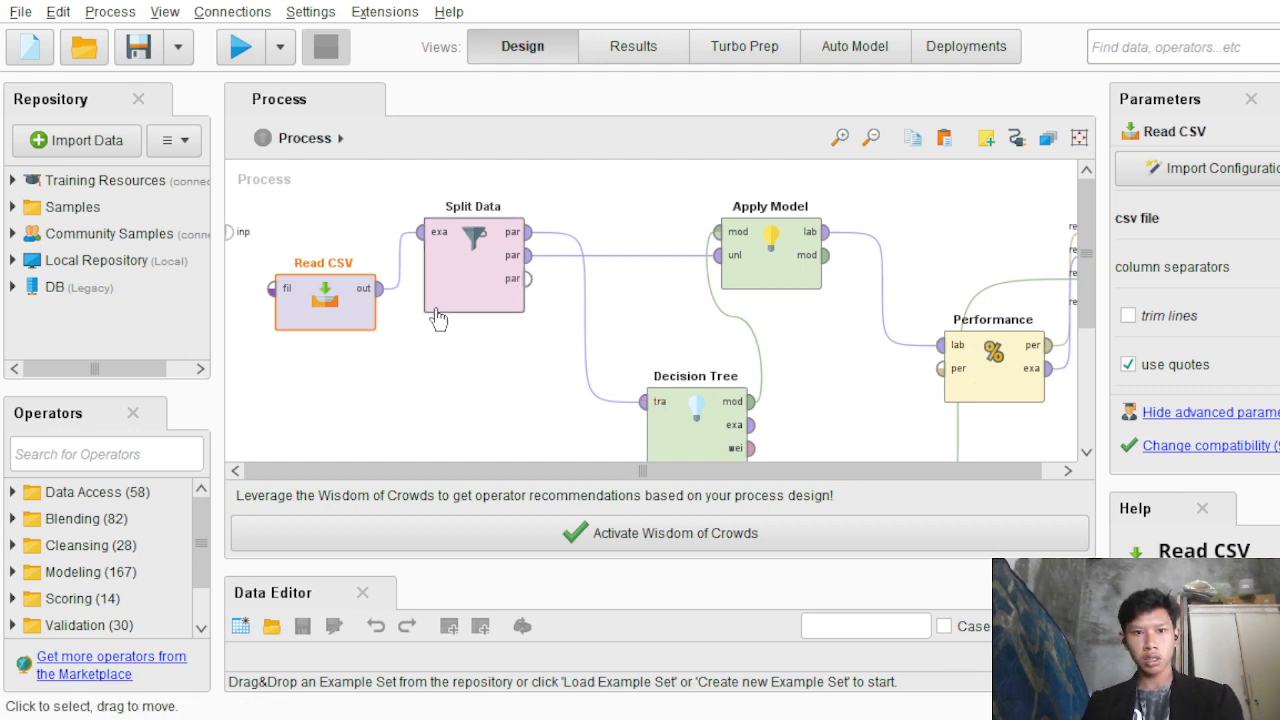
- Inspect the parameters of the Split Data, Decision Tree, Apply Model and Performance operators in the process
{"action": "left_click", "coordinate": [478, 278]}
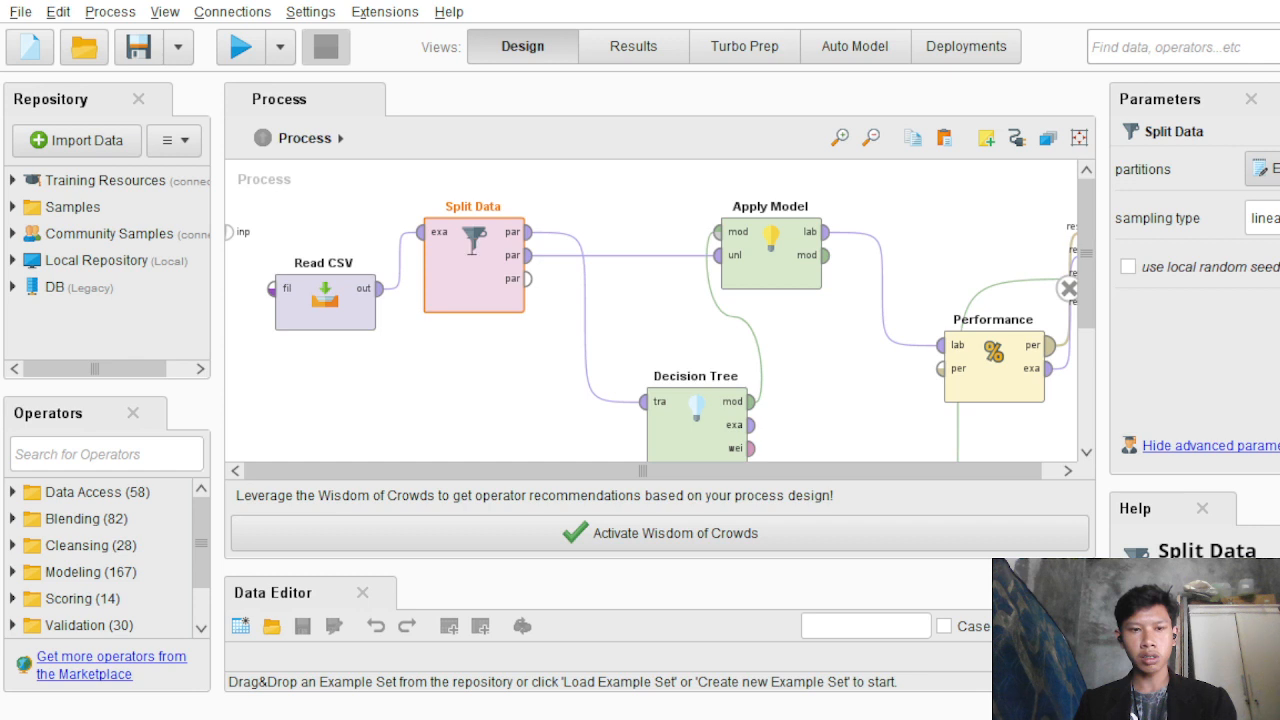
{"action": "left_click", "coordinate": [724, 425]}
{"action": "left_click", "coordinate": [754, 250]}
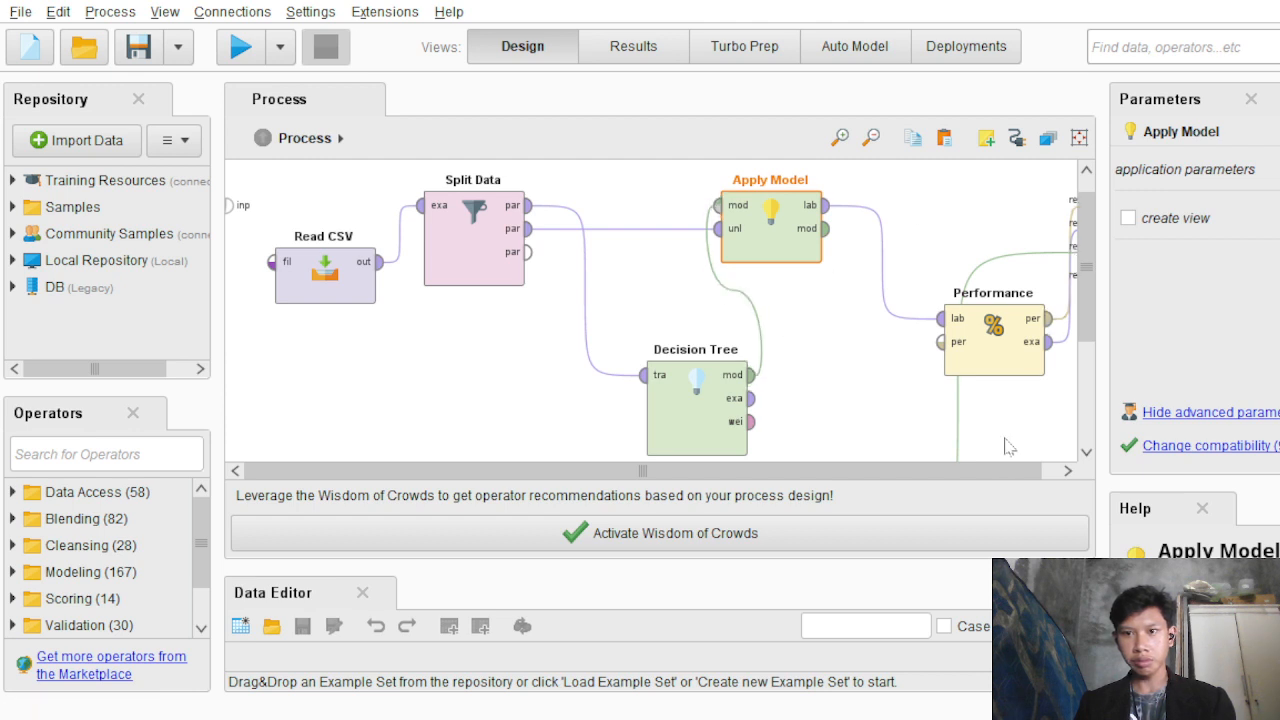
{"action": "left_click", "coordinate": [956, 372]}
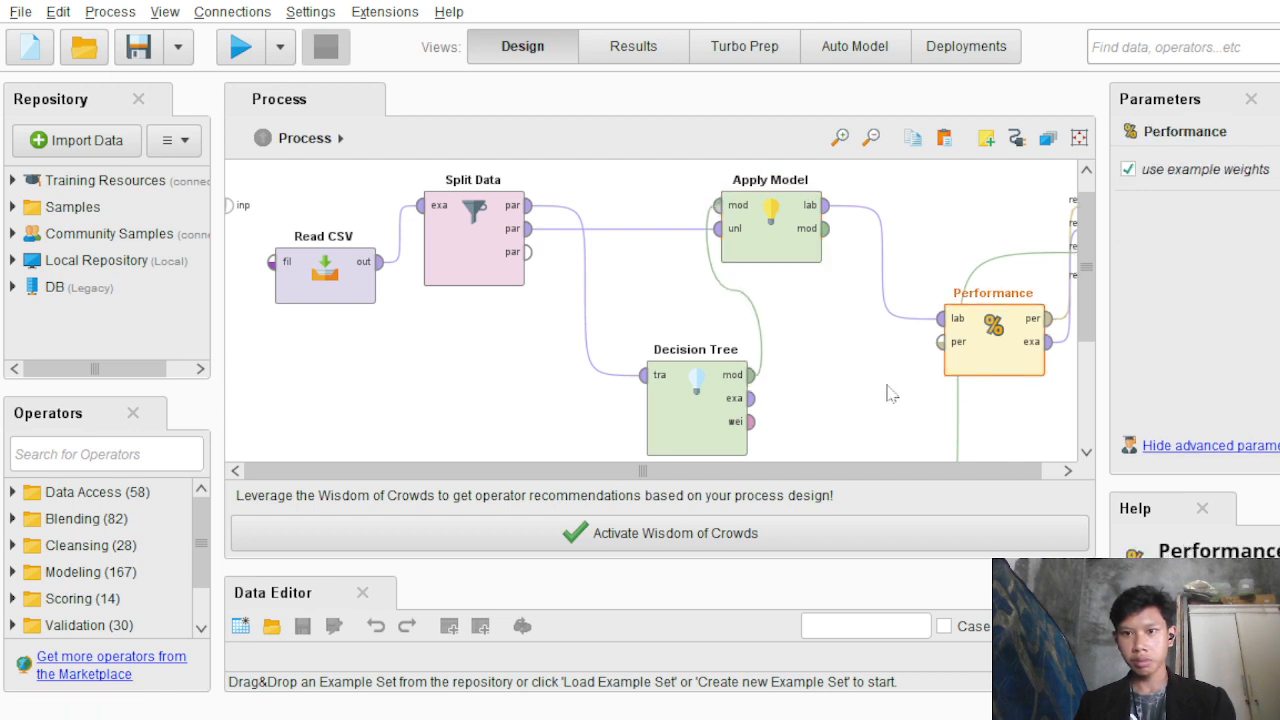
{"action": "left_click_drag", "start_coordinate": [818, 481], "coordinate": [836, 481]}
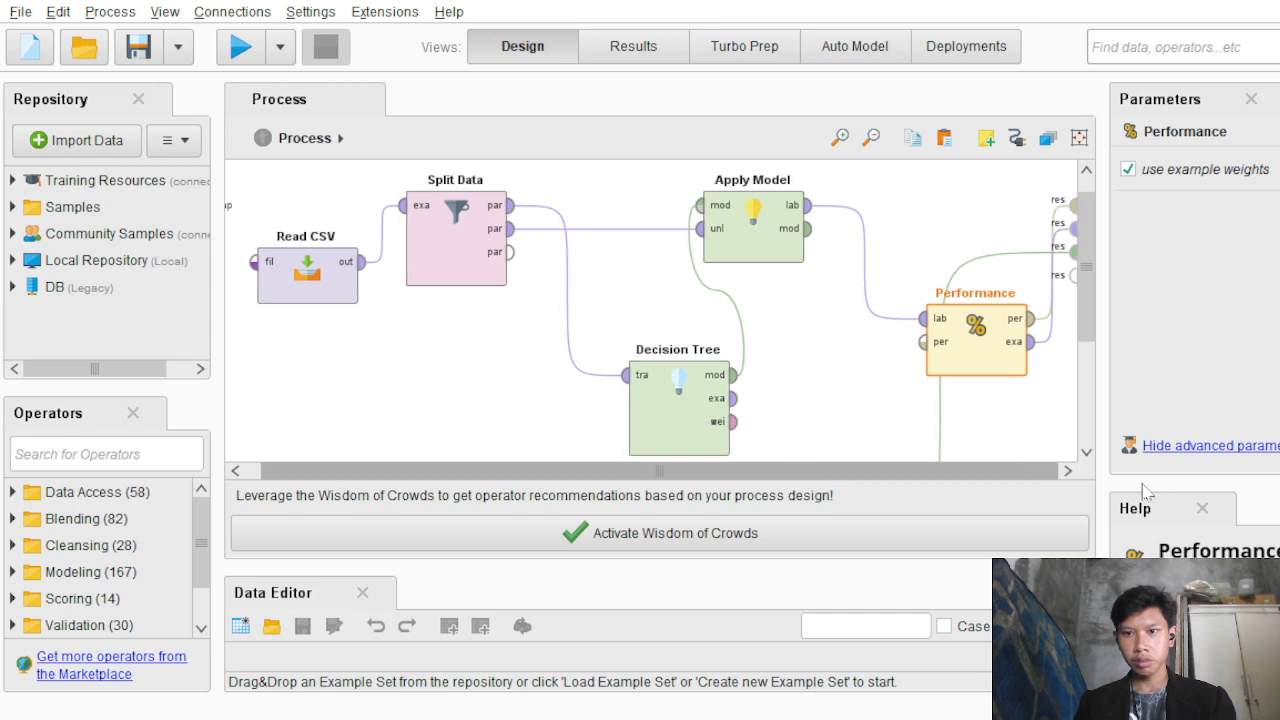
- Run the process and set the resulting decision tree graph's layout to Tree (Tight)
{"action": "left_click", "coordinate": [240, 48]}
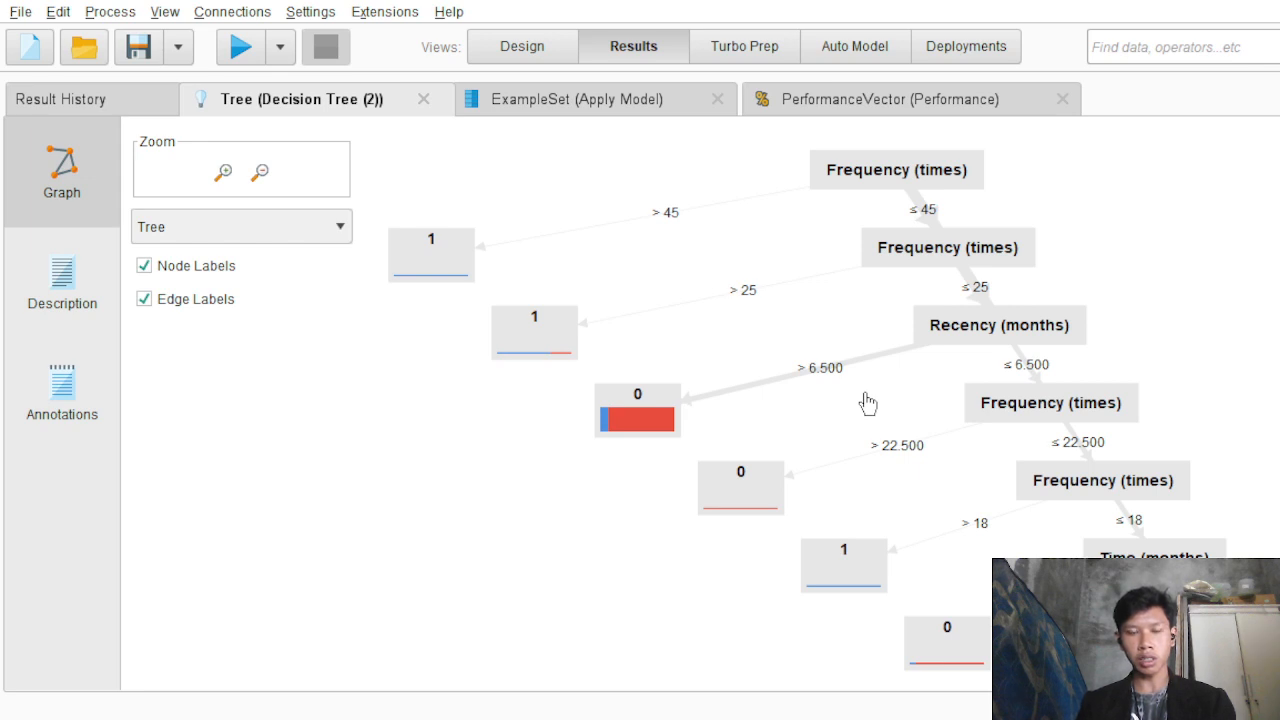
{"action": "left_click", "coordinate": [225, 175]}
{"action": "left_click", "coordinate": [225, 175]}
{"action": "left_click", "coordinate": [254, 178]}
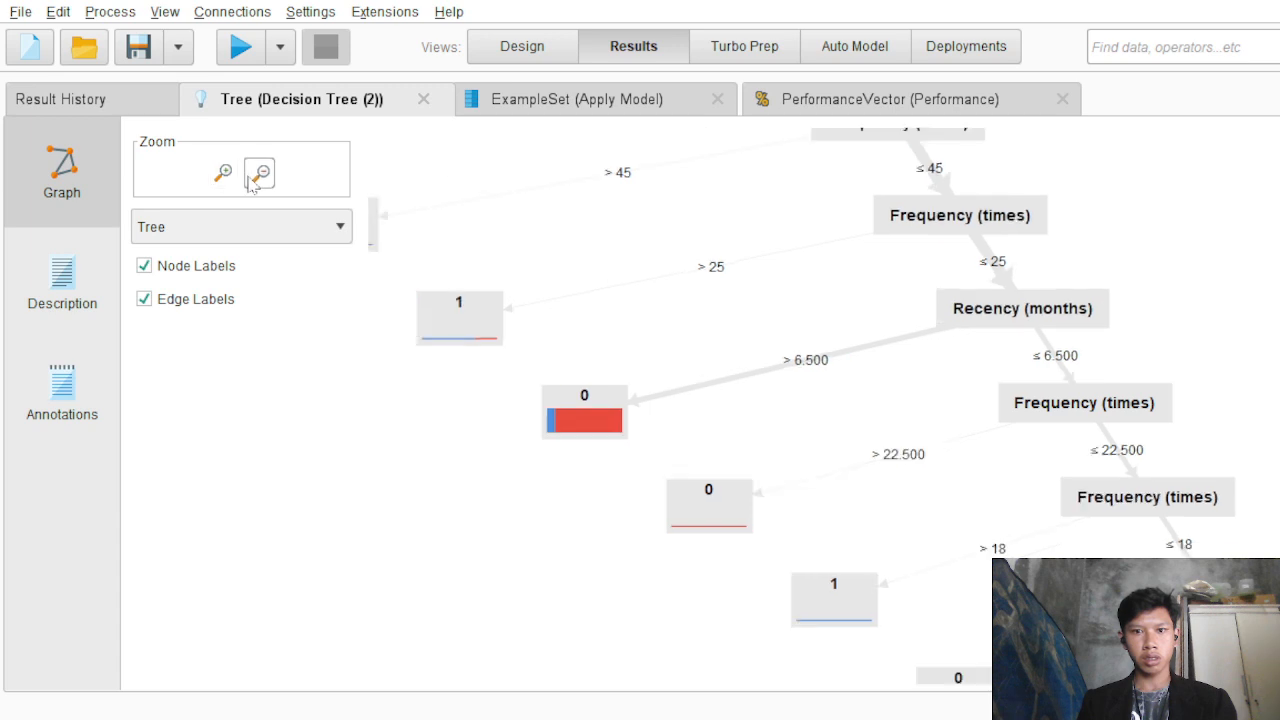
{"action": "left_click", "coordinate": [254, 178]}
{"action": "left_click", "coordinate": [254, 178]}
{"action": "left_click", "coordinate": [254, 178]}
{"action": "left_click", "coordinate": [254, 178]}
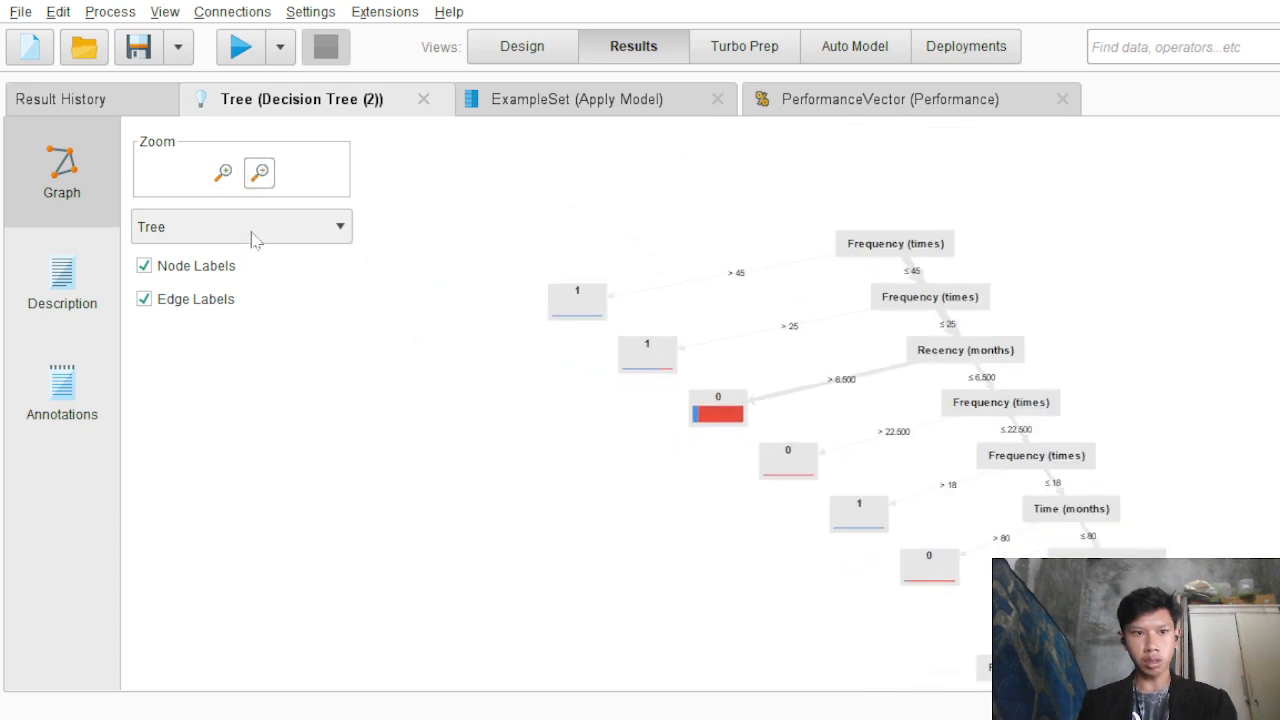
{"action": "left_click", "coordinate": [252, 237]}
{"action": "left_click", "coordinate": [247, 285]}
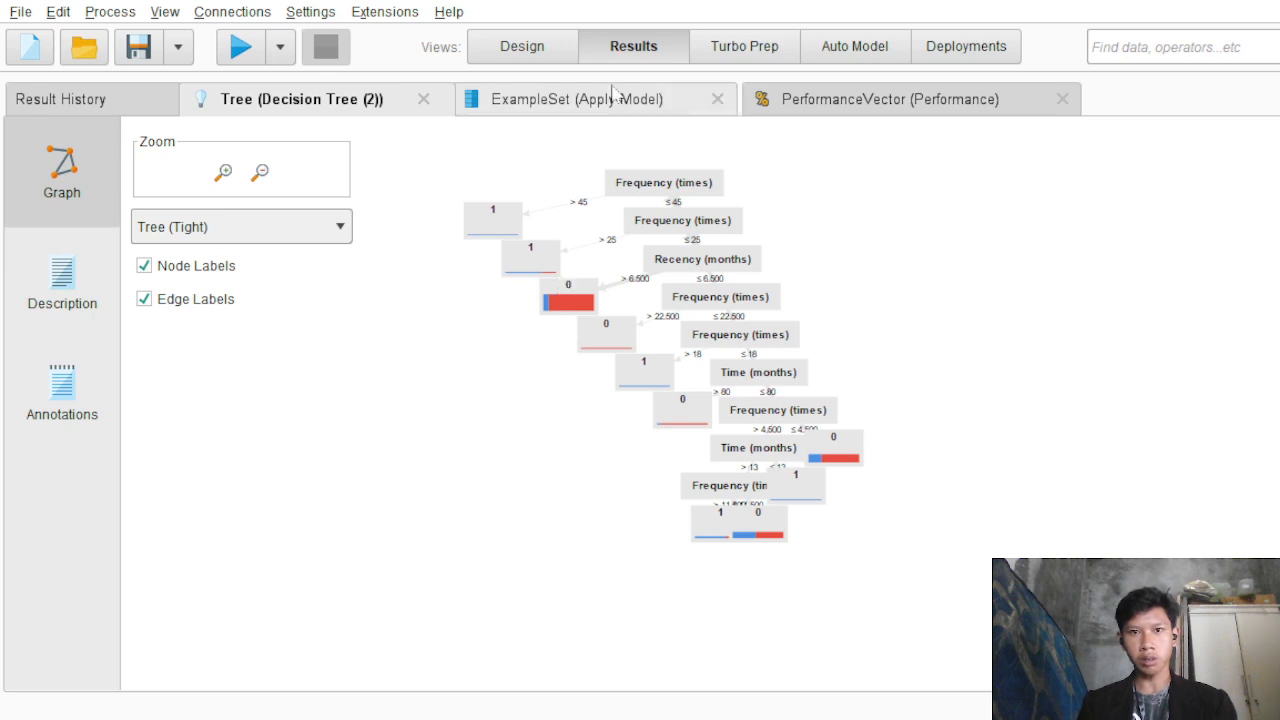
- Examine the data rows and attribute statistics of the ExampleSet (Apply Model) result
{"action": "left_click", "coordinate": [551, 104]}
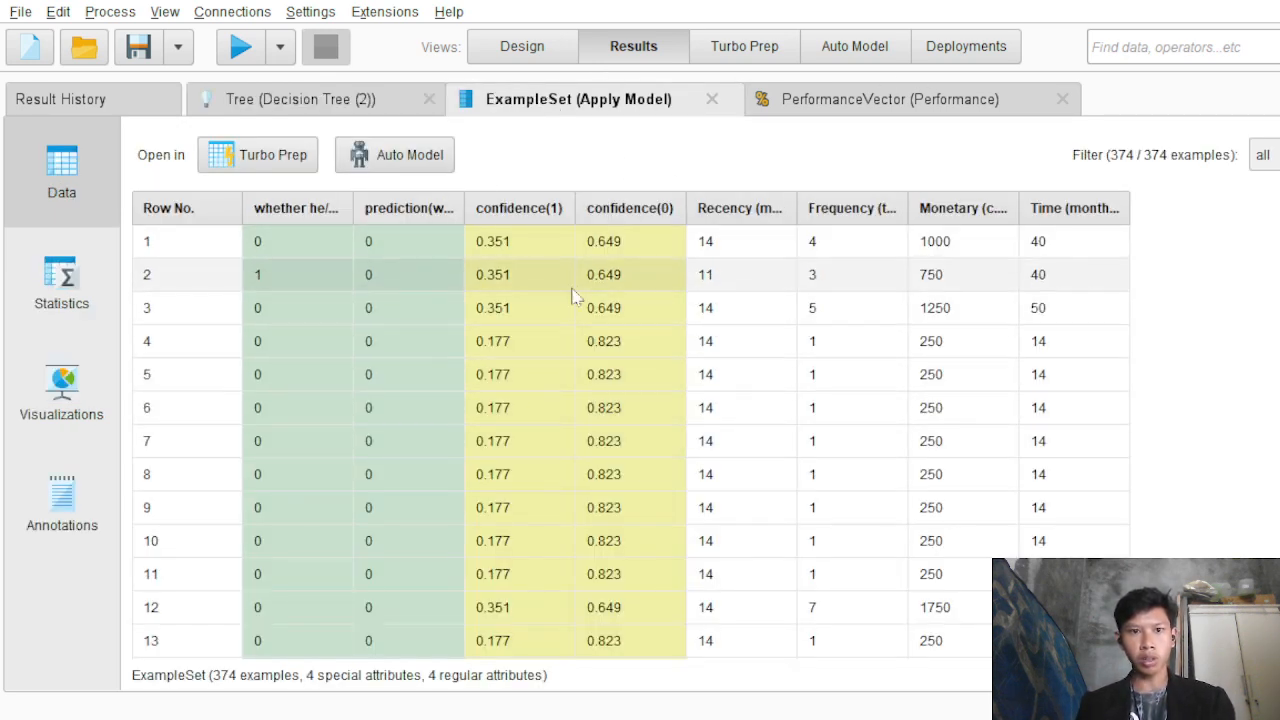
{"action": "scroll", "coordinate": [330, 372], "scroll_direction": "down", "scroll_amount": 1}
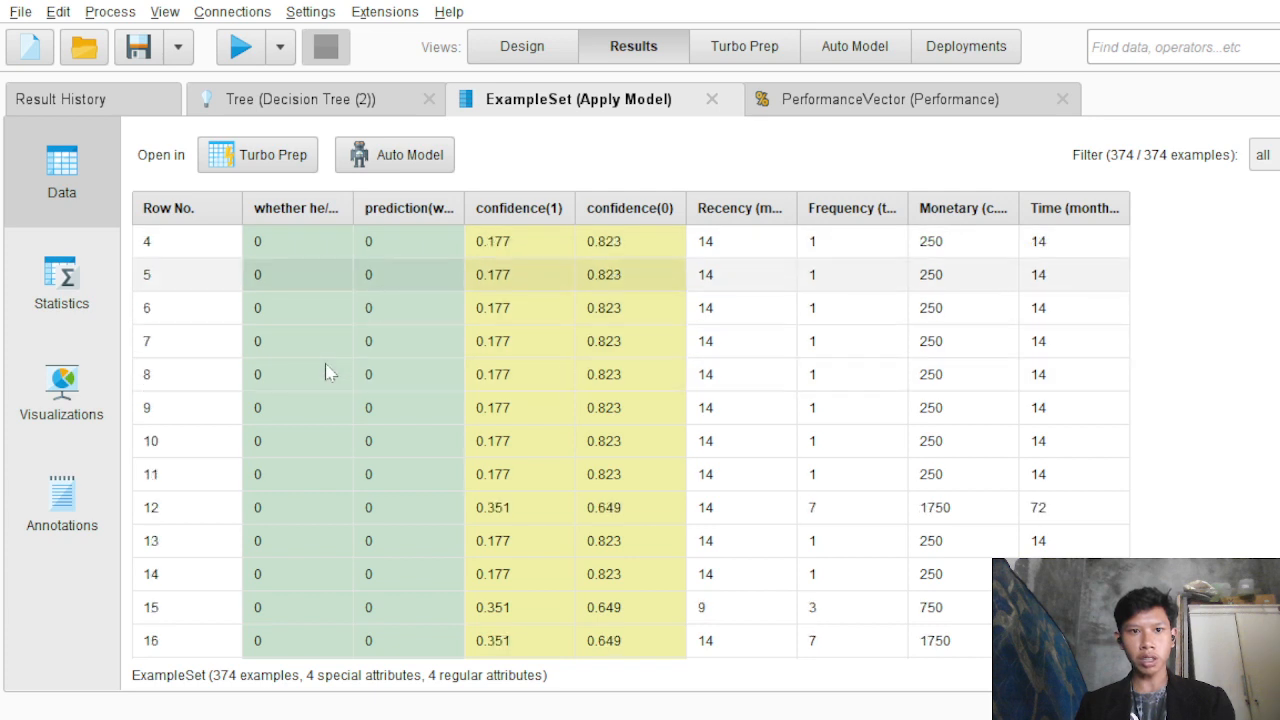
{"action": "left_click", "coordinate": [30, 300]}
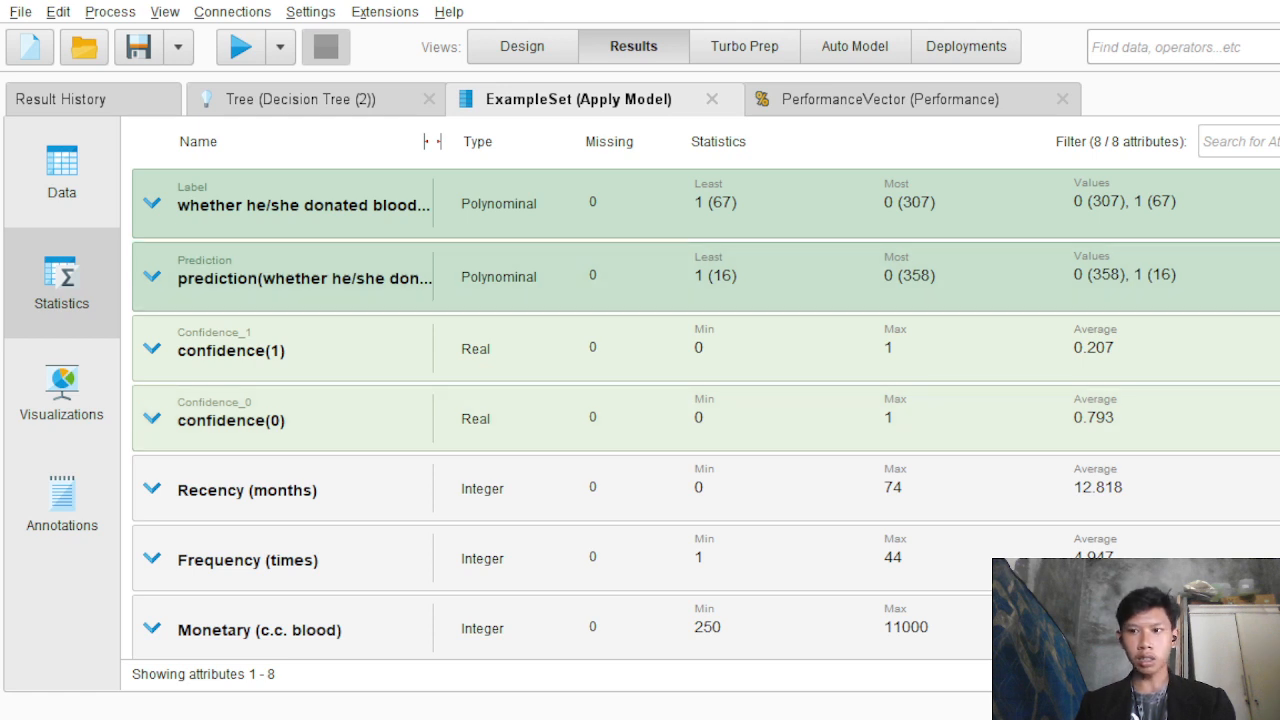
{"action": "scroll", "coordinate": [727, 220], "scroll_direction": "down", "scroll_amount": 1}
{"action": "scroll", "coordinate": [727, 220], "scroll_direction": "up", "scroll_amount": 1}
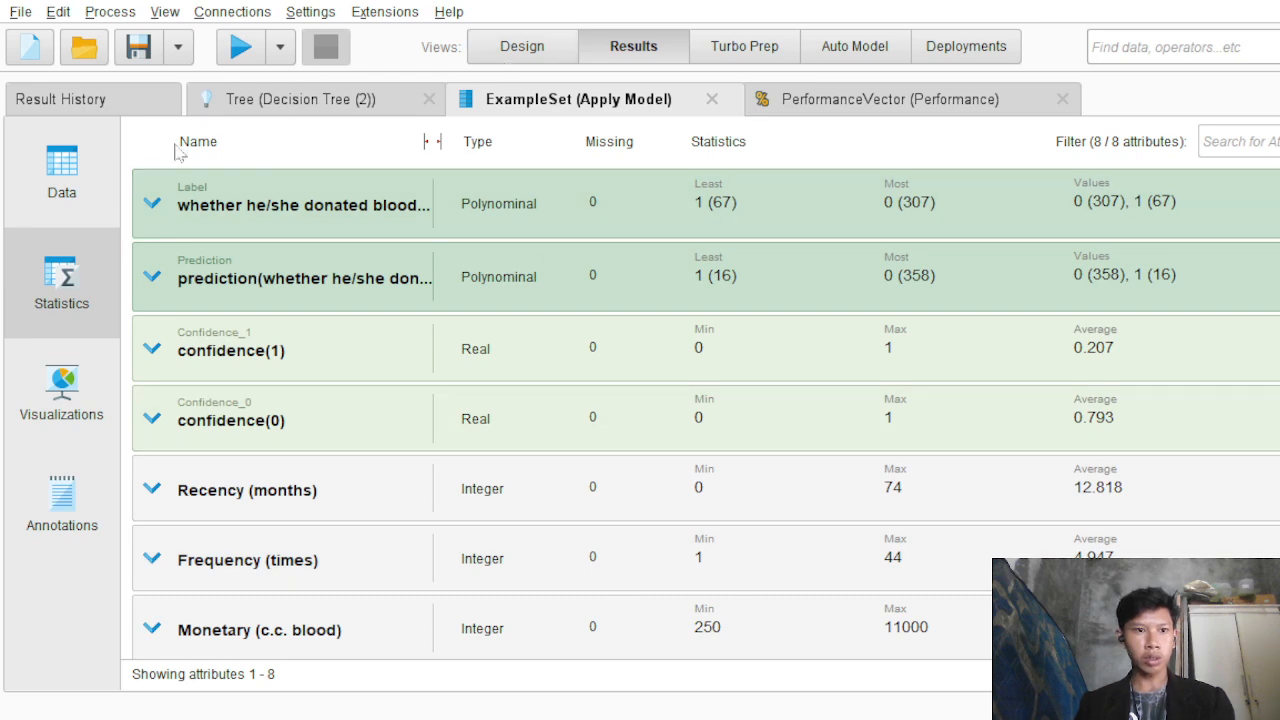
{"action": "left_click", "coordinate": [103, 175]}
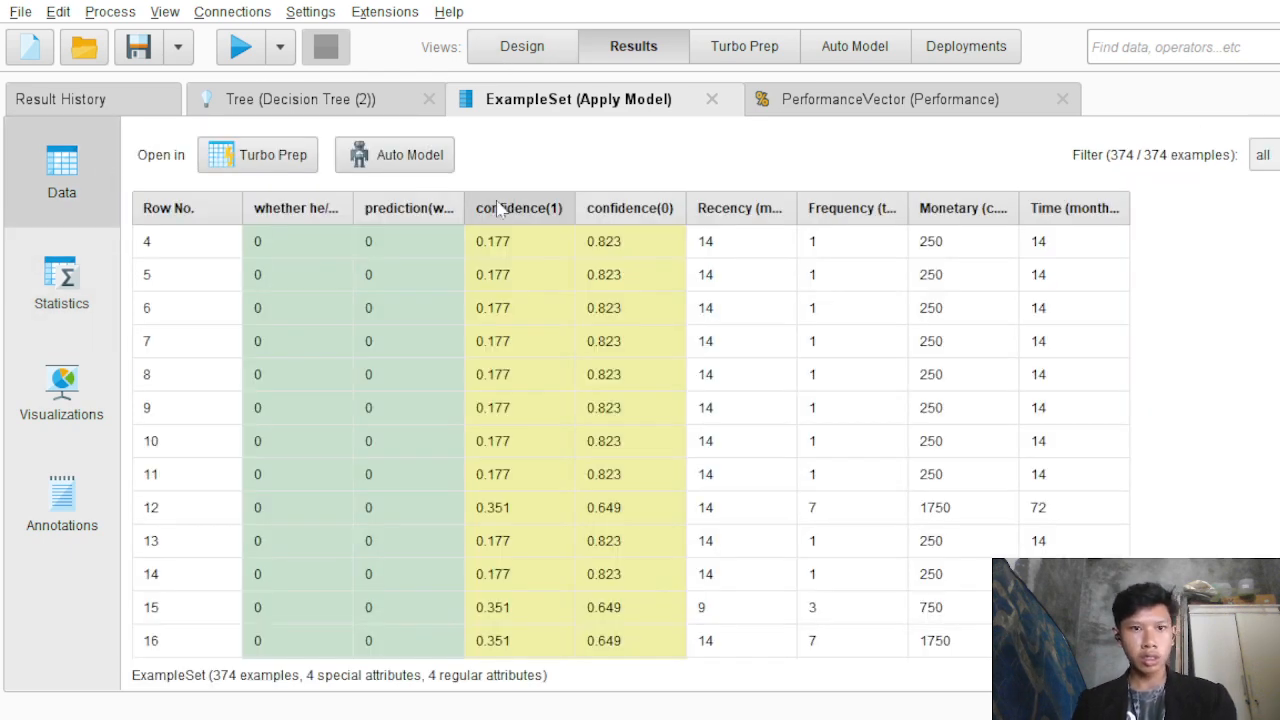
- View the example set's scatter plot, look through its prediction rows, and open the PerformanceVector result
{"action": "left_click", "coordinate": [64, 368]}
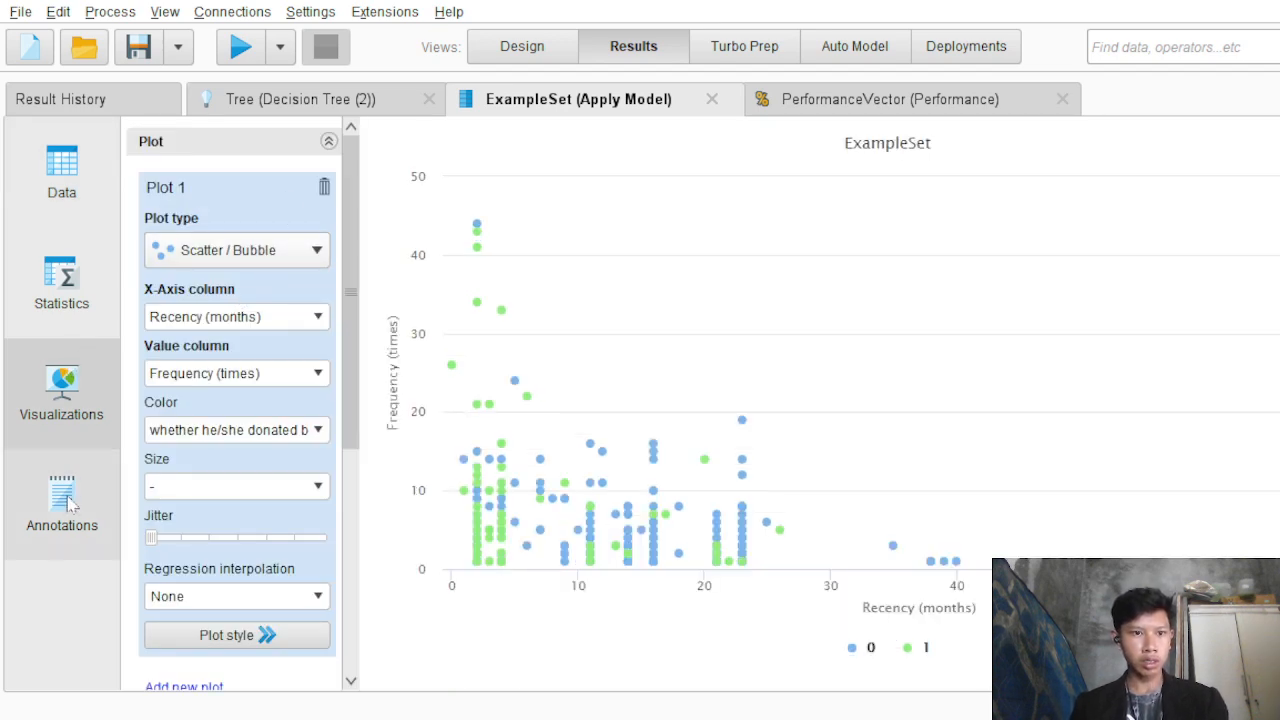
{"action": "left_click", "coordinate": [84, 214]}
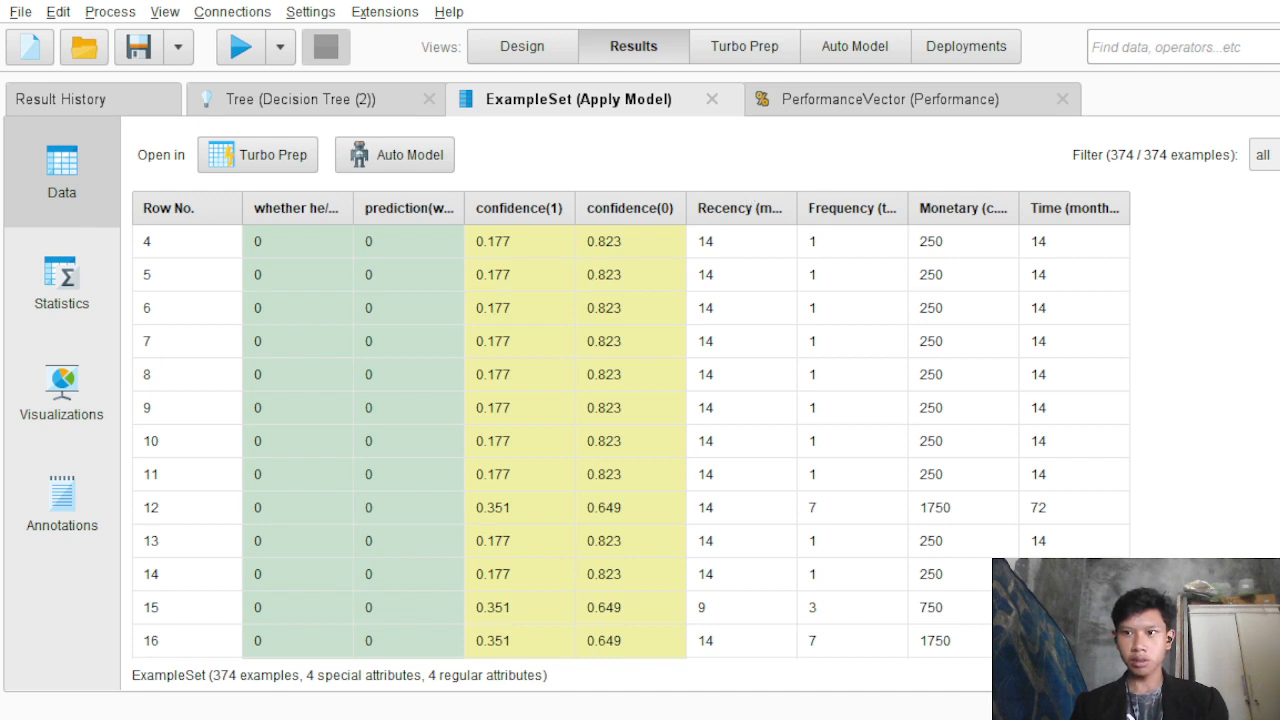
{"action": "scroll", "coordinate": [630, 440], "scroll_direction": "up", "scroll_amount": 1}
{"action": "scroll", "coordinate": [630, 440], "scroll_direction": "down", "scroll_amount": 9}
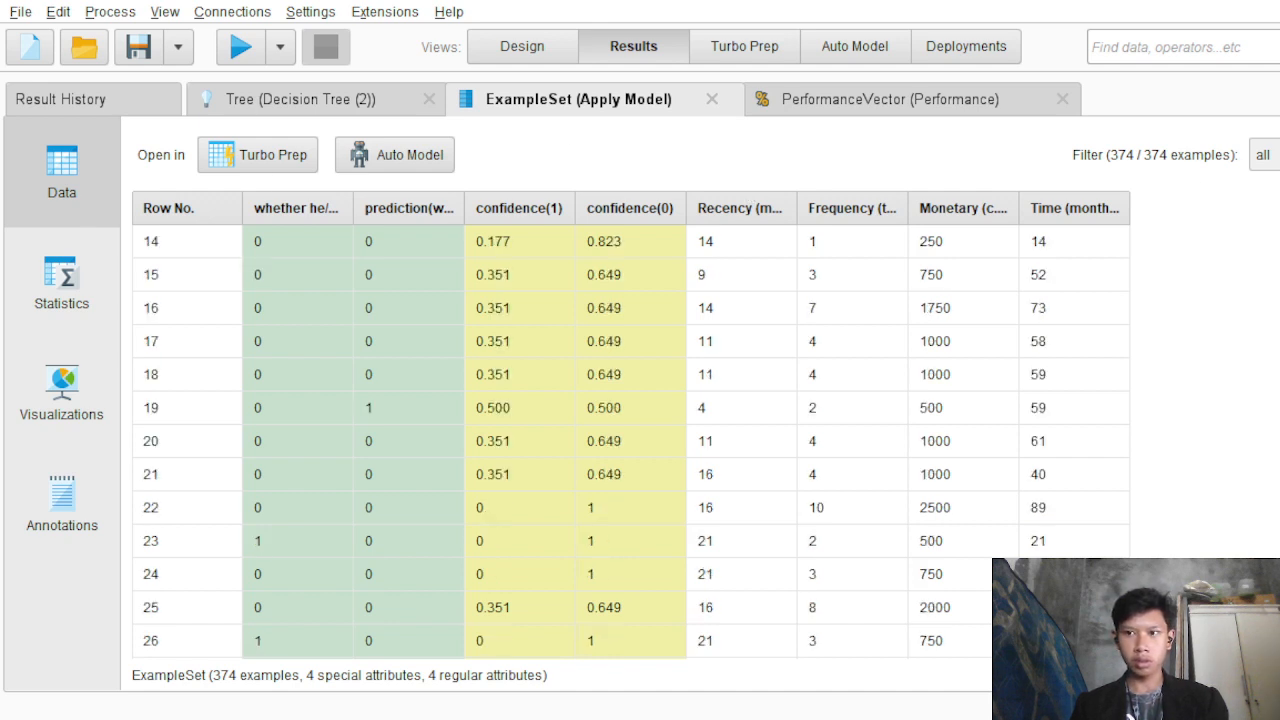
{"action": "scroll", "coordinate": [630, 440], "scroll_direction": "down", "scroll_amount": 20}
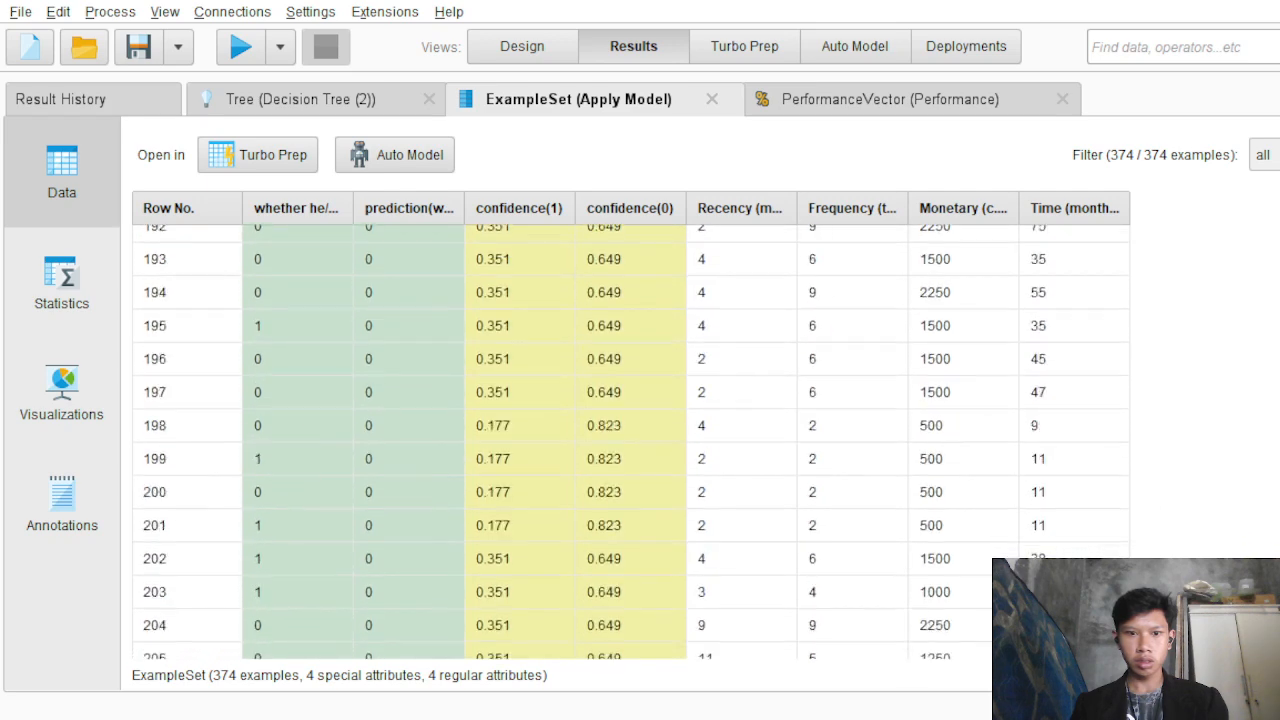
{"action": "scroll", "coordinate": [630, 440], "scroll_direction": "up", "scroll_amount": 20}
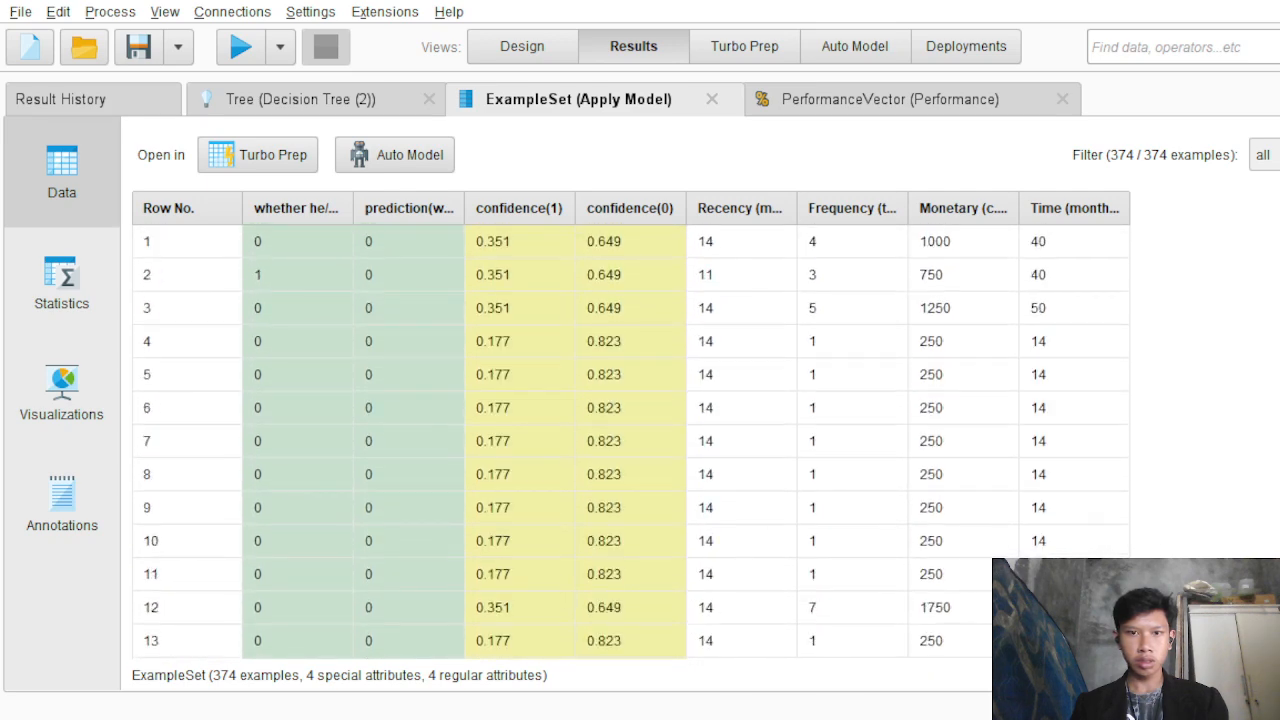
{"action": "left_click", "coordinate": [897, 115]}
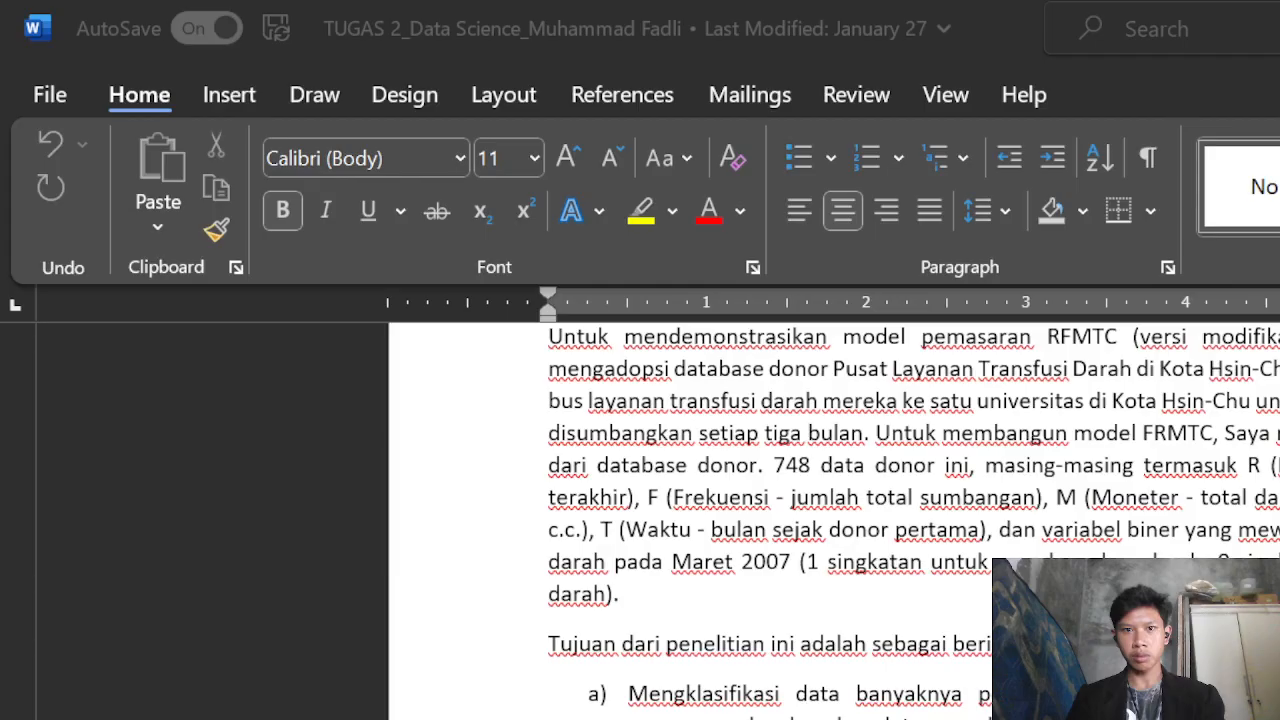
- Switch to the Data Science report in Word and read from the cover page to the introduction on blood donor prediction
{"action": "key", "text": "alt+Tab"}
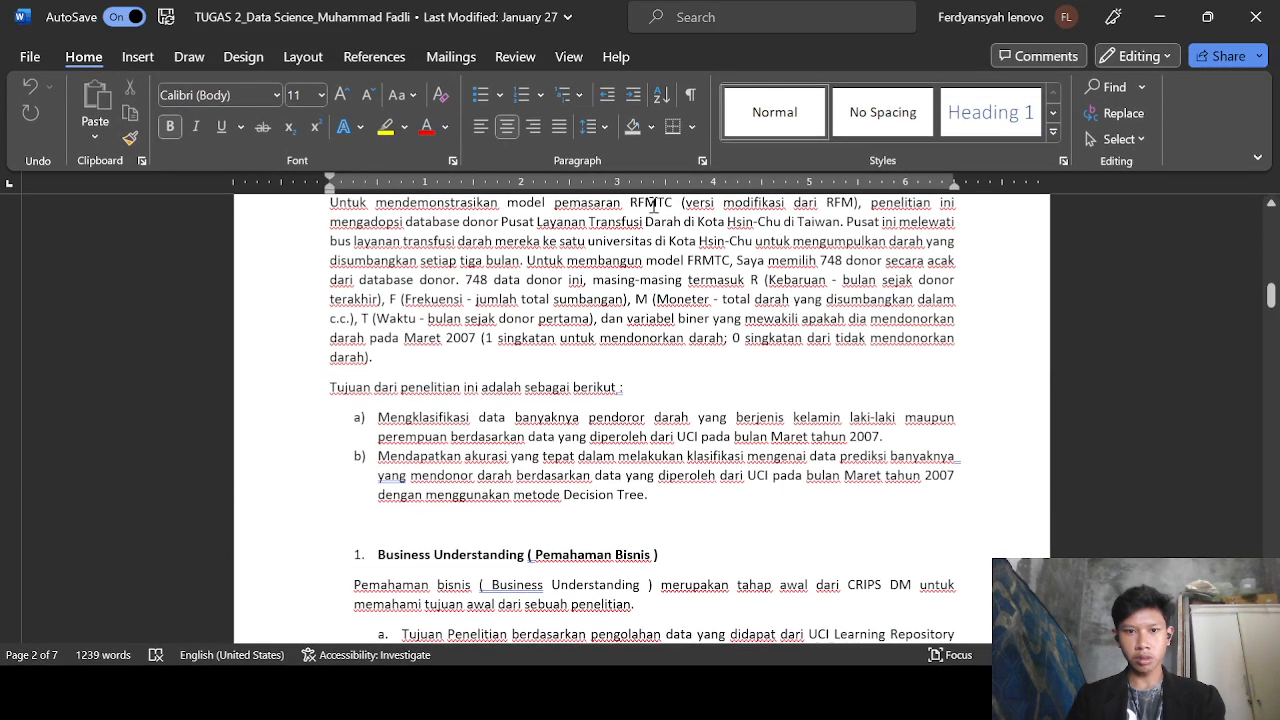
{"action": "key", "text": "ctrl+Home"}
{"action": "scroll", "coordinate": [652, 204], "scroll_direction": "down", "scroll_amount": 8}
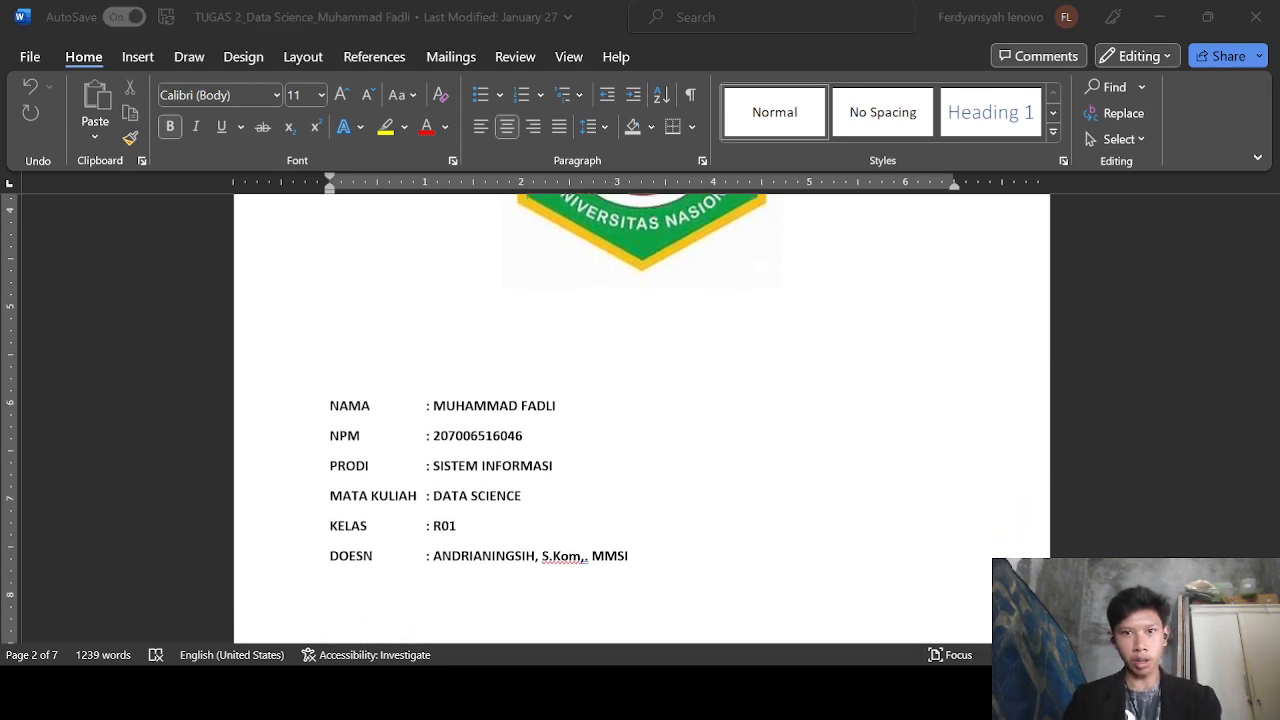
{"action": "scroll", "coordinate": [652, 204], "scroll_direction": "down", "scroll_amount": 1}
{"action": "scroll", "coordinate": [652, 204], "scroll_direction": "down", "scroll_amount": 7}
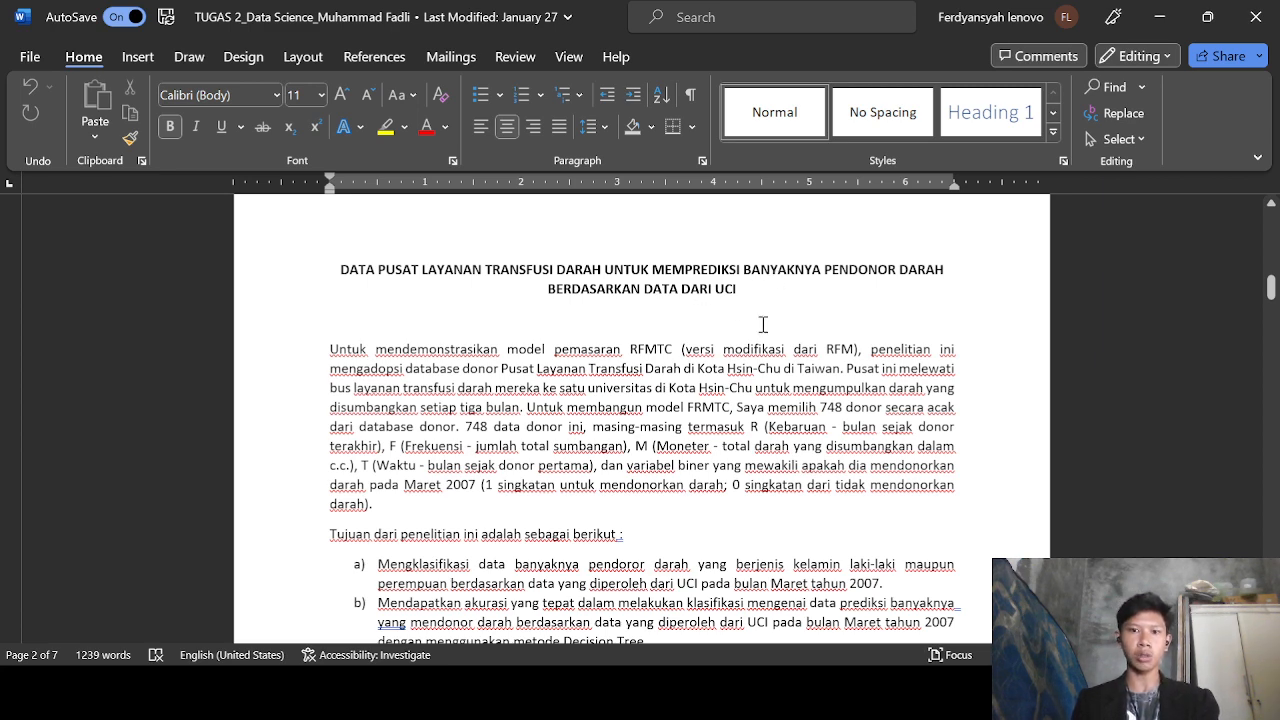
{"action": "scroll", "coordinate": [763, 324], "scroll_direction": "down", "scroll_amount": 2}
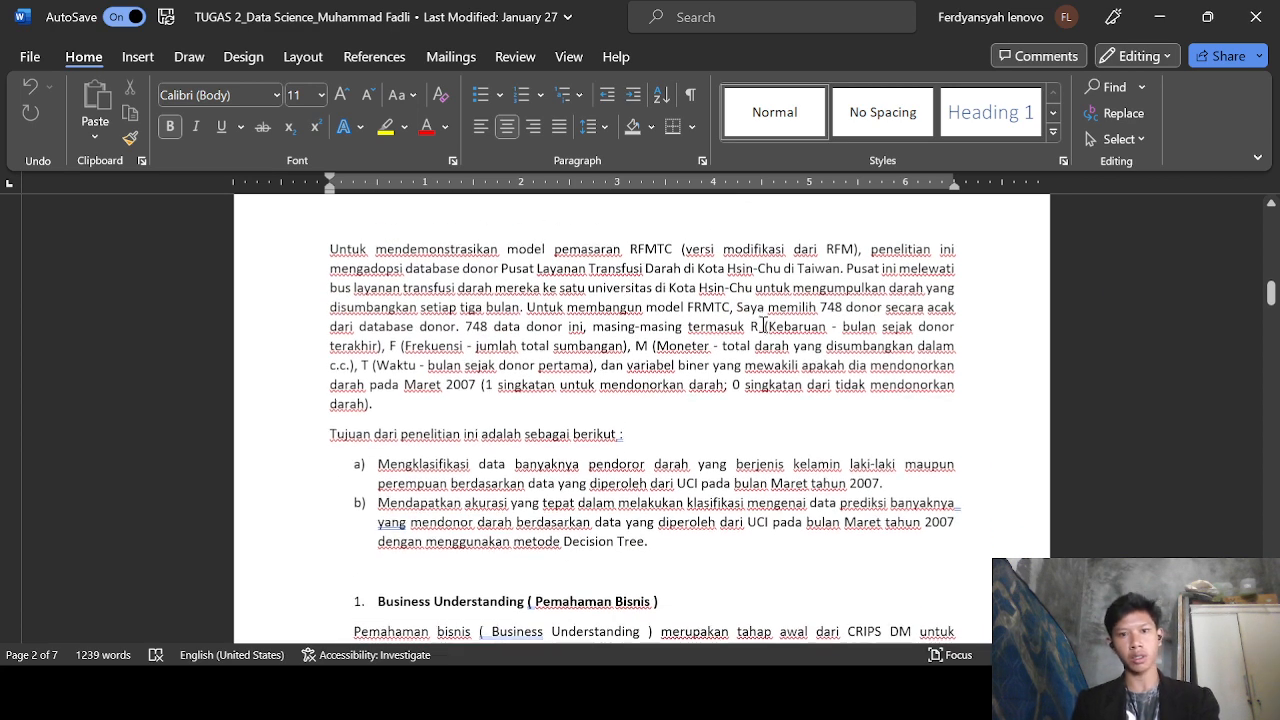
{"action": "scroll", "coordinate": [763, 324], "scroll_direction": "up", "scroll_amount": 1}
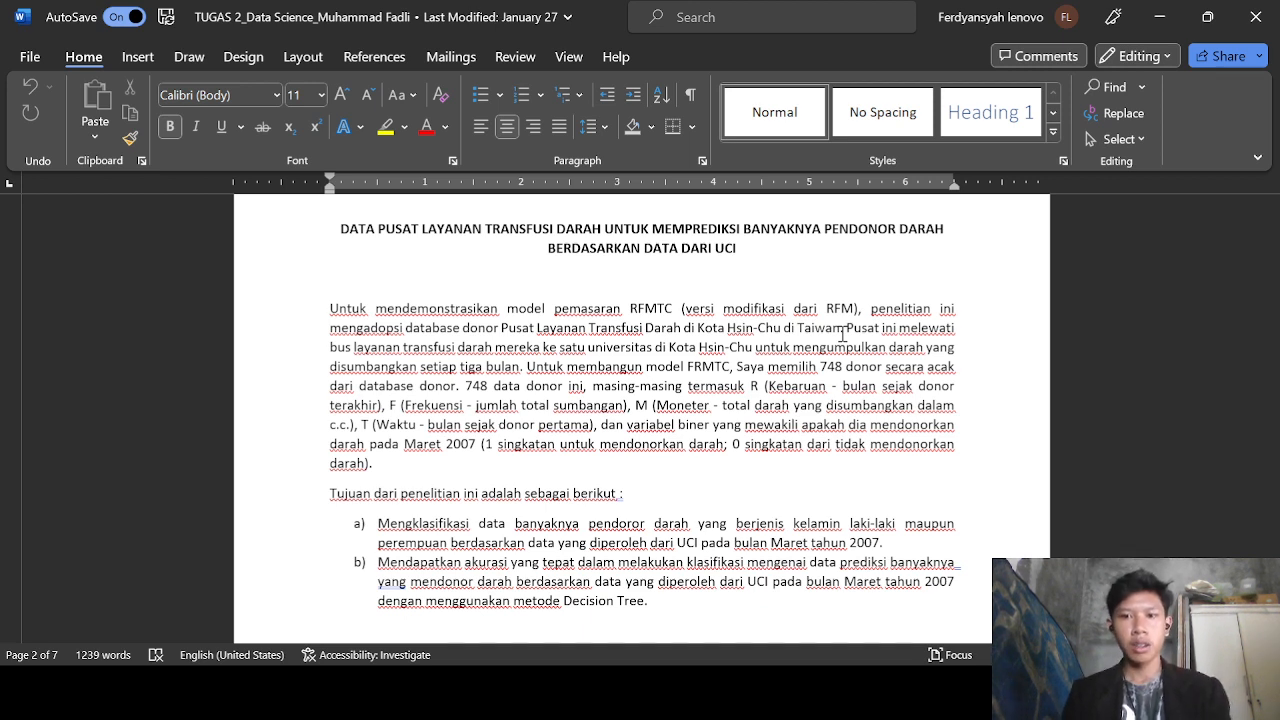
{"action": "type", "text": "."}
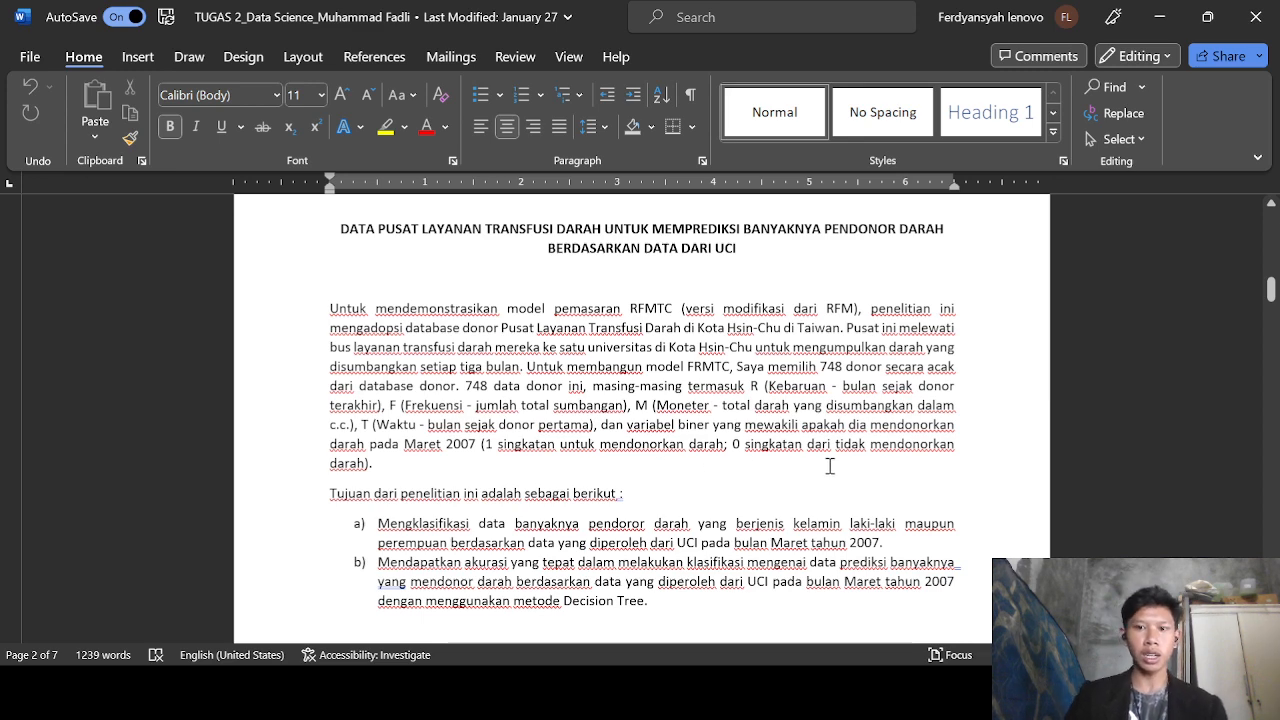
- Read the report's research objectives and its Business Understanding section
{"action": "scroll", "coordinate": [829, 466], "scroll_direction": "down", "scroll_amount": 3}
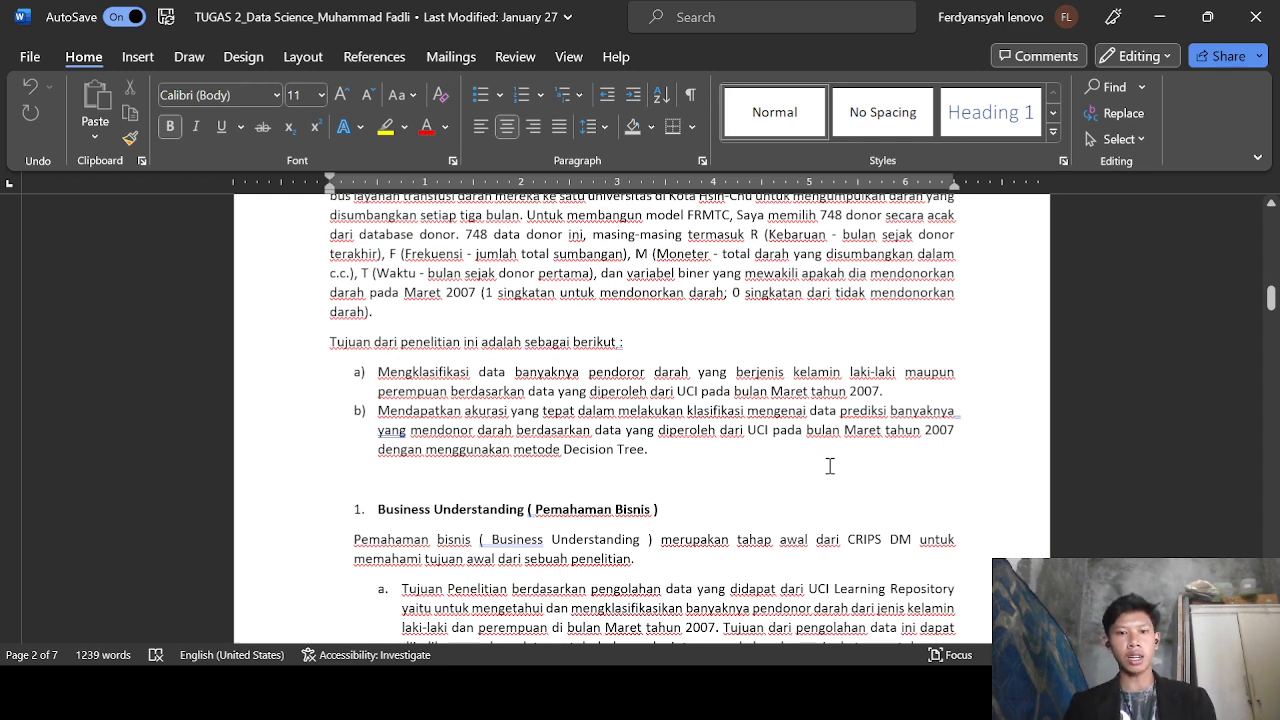
{"action": "scroll", "coordinate": [829, 466], "scroll_direction": "down", "scroll_amount": 1}
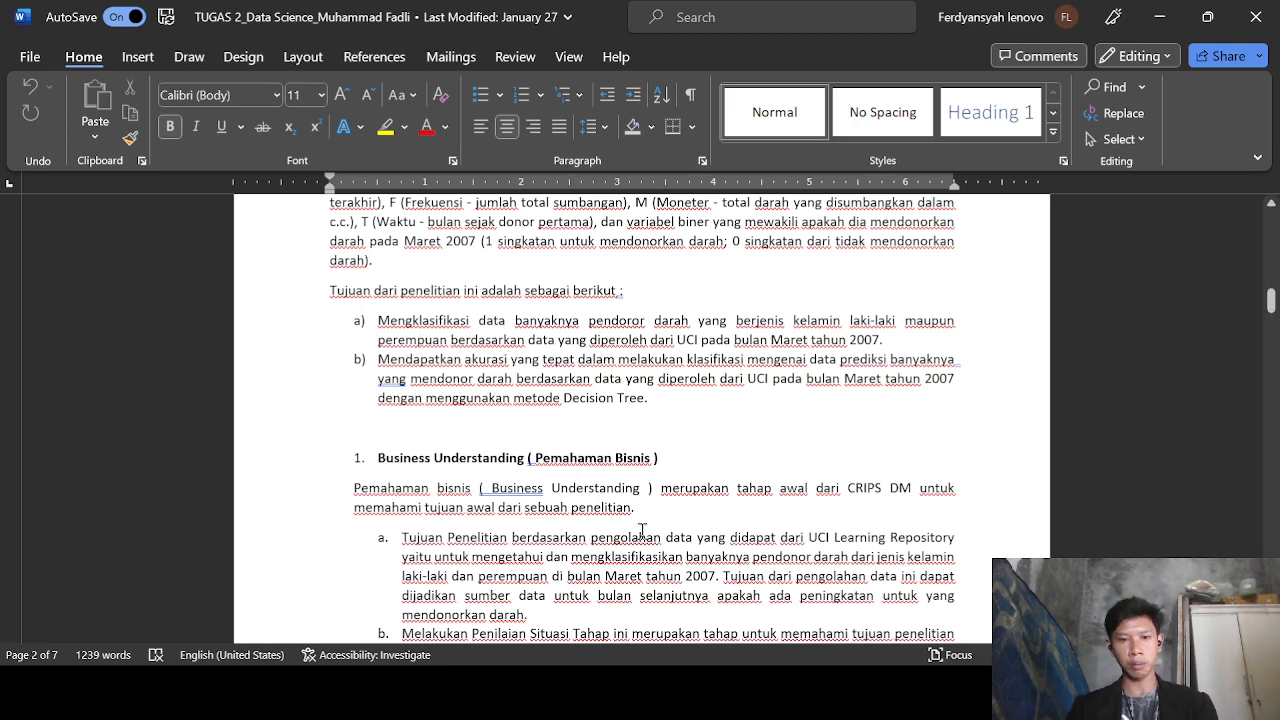
{"action": "scroll", "coordinate": [649, 521], "scroll_direction": "down", "scroll_amount": 2}
{"action": "scroll", "coordinate": [649, 521], "scroll_direction": "down", "scroll_amount": 2}
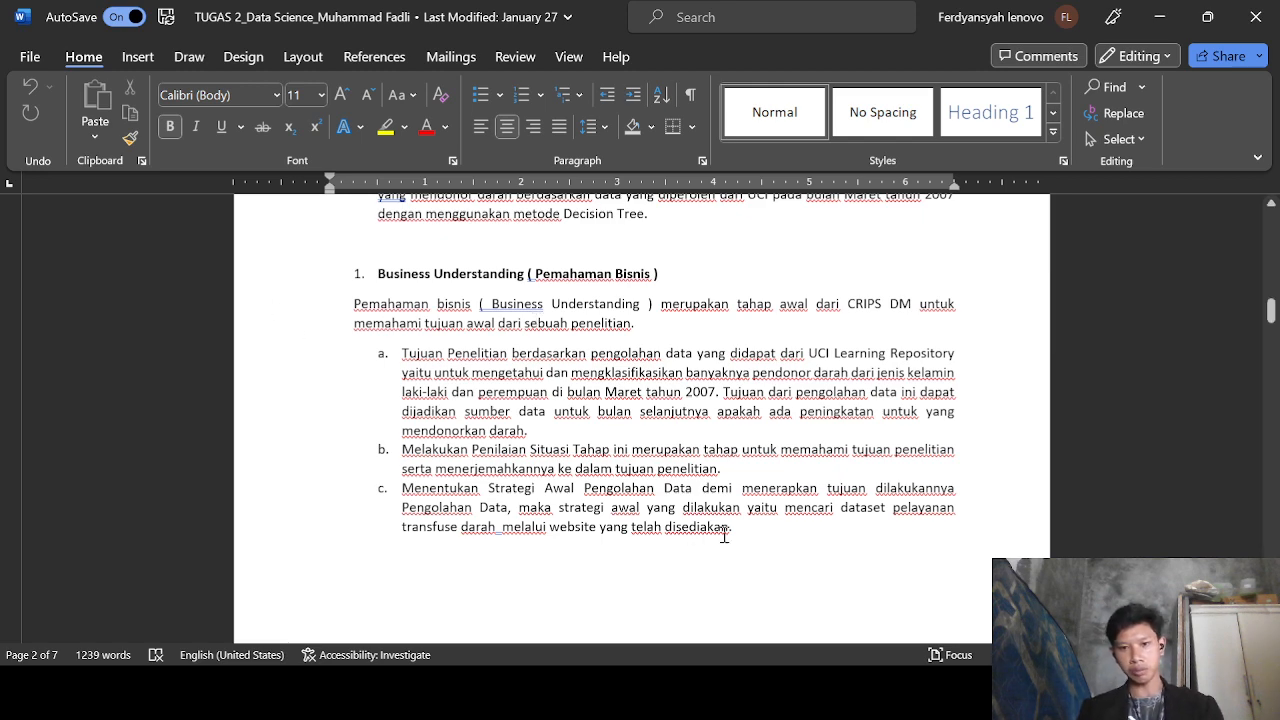
- Correct the dataset's record count to 748 in the opening paragraph of the Data Understanding section
{"action": "scroll", "coordinate": [723, 534], "scroll_direction": "down", "scroll_amount": 5}
{"action": "scroll", "coordinate": [724, 535], "scroll_direction": "down", "scroll_amount": 3}
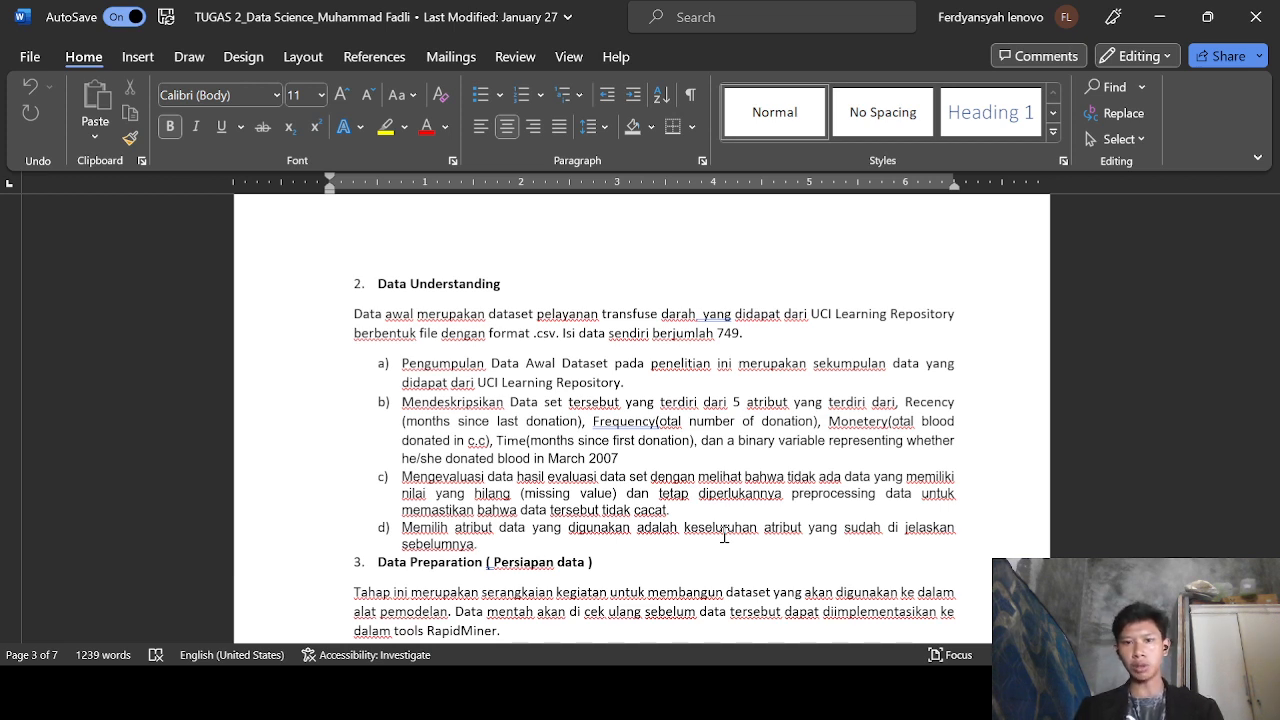
{"action": "left_click", "coordinate": [742, 332]}
{"action": "key", "text": "BackSpace"}
{"action": "key", "text": "BackSpace"}
{"action": "type", "text": "8."}
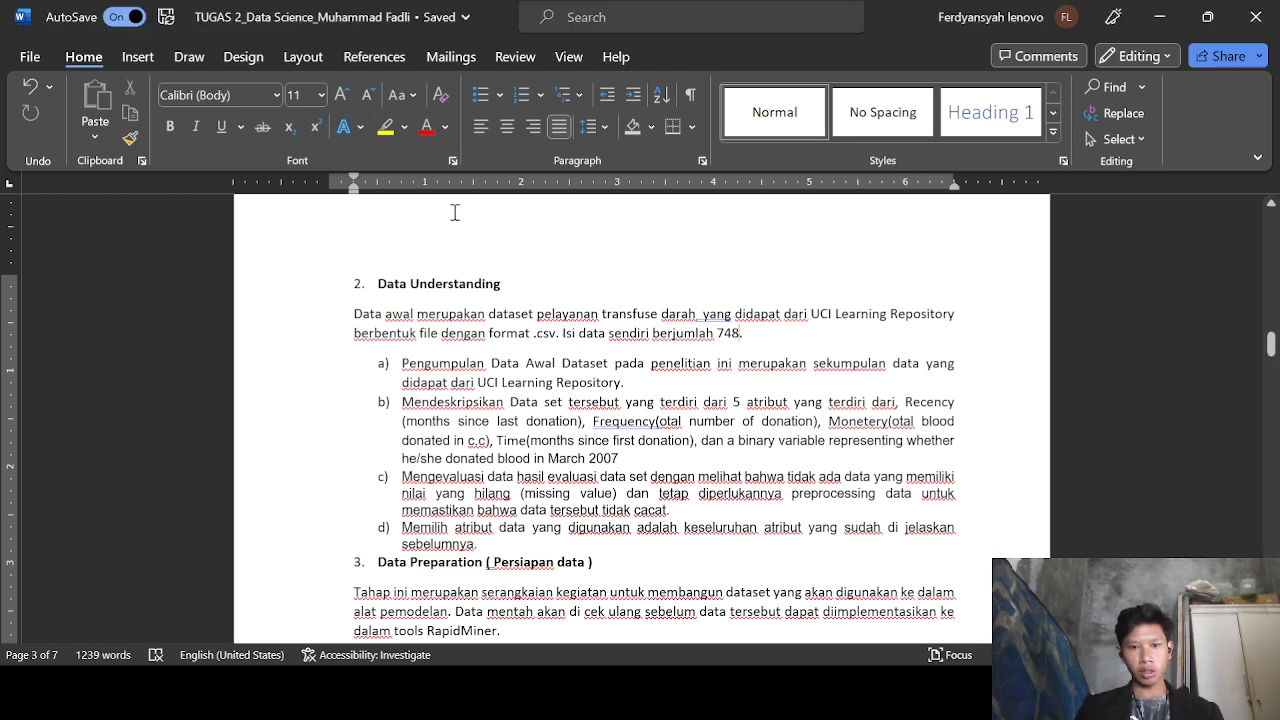
{"action": "scroll", "coordinate": [556, 572], "scroll_direction": "down", "scroll_amount": 1}
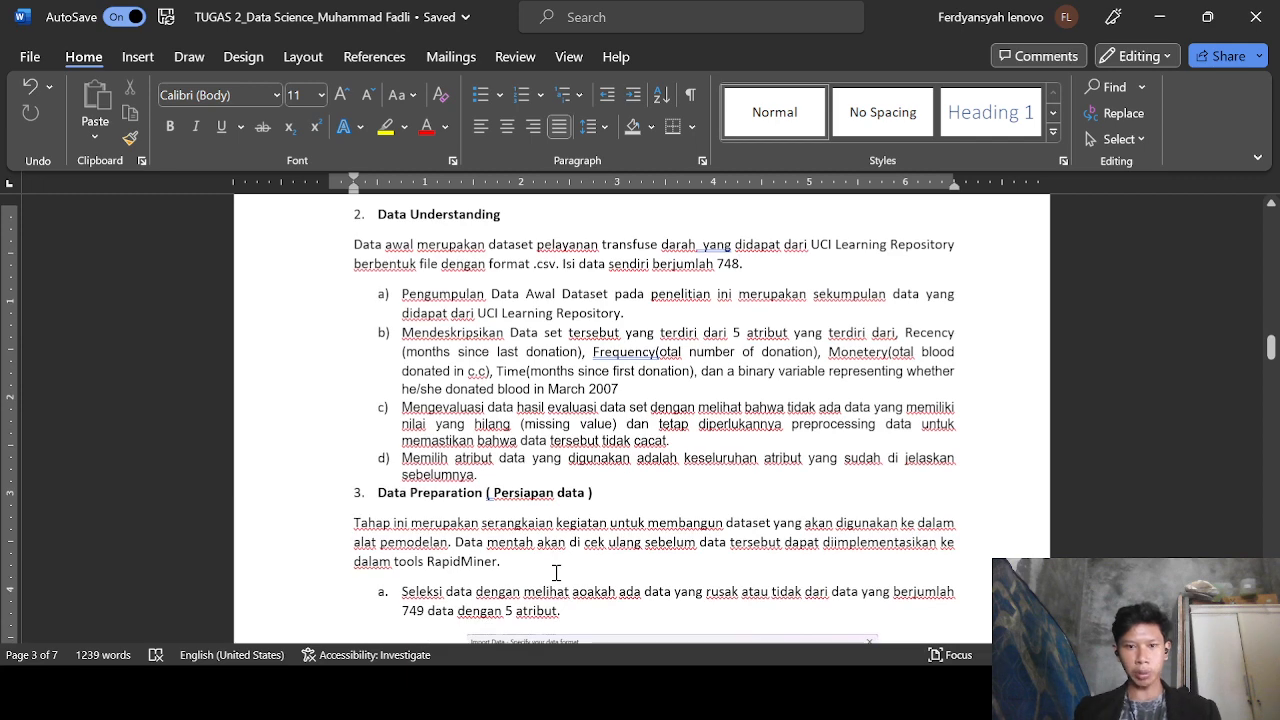
- Correct the record count to 748 in item a of the Data Preparation section
{"action": "scroll", "coordinate": [556, 572], "scroll_direction": "down", "scroll_amount": 3}
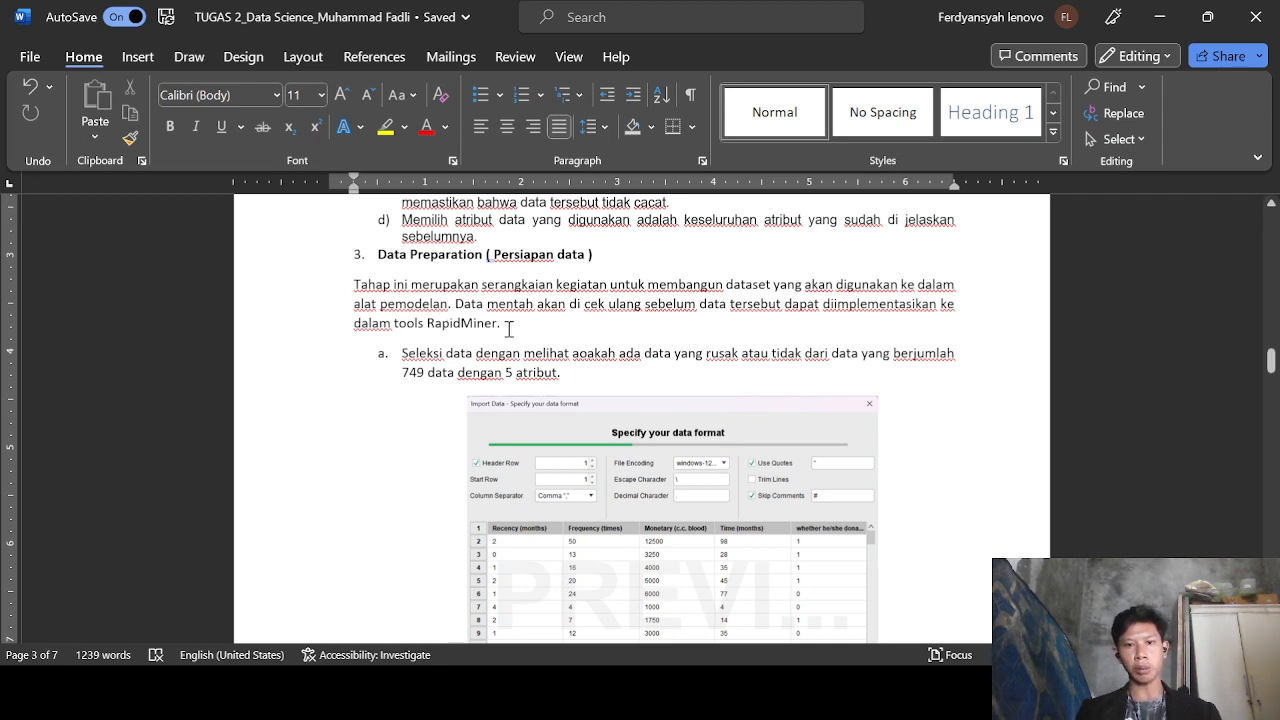
{"action": "left_click", "coordinate": [426, 369]}
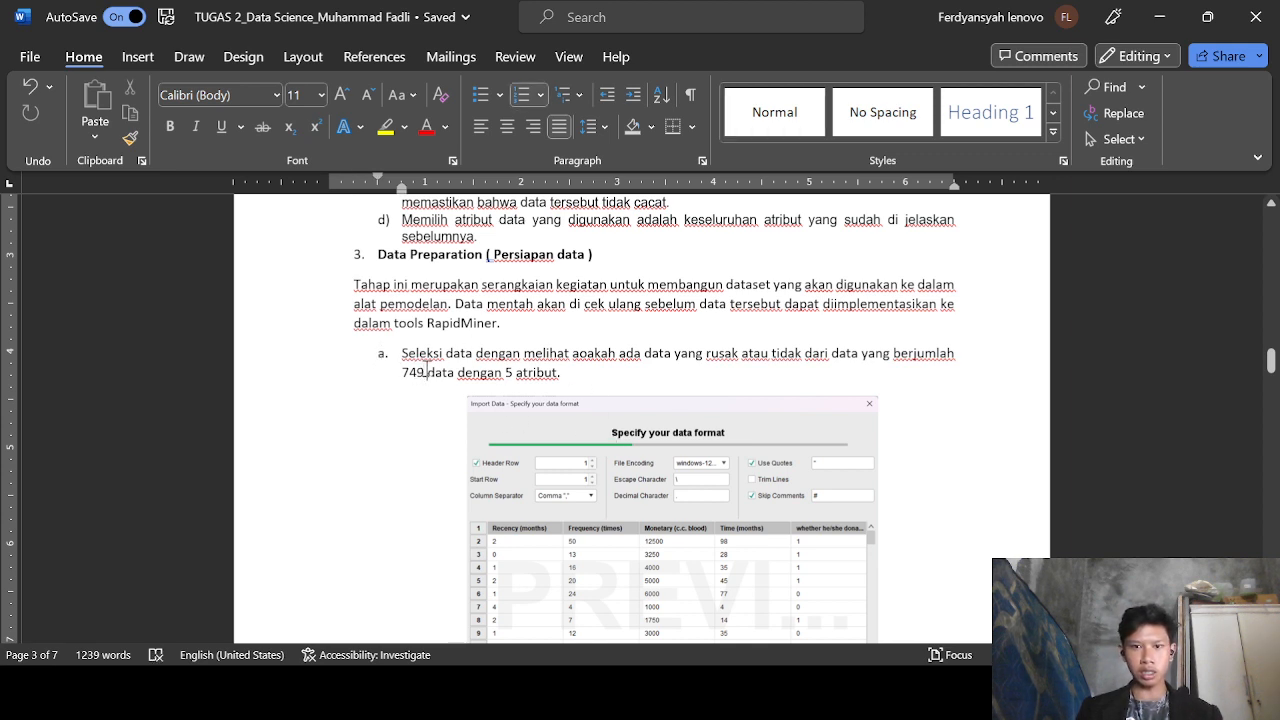
{"action": "key", "text": "Delete"}
{"action": "type", "text": "8"}
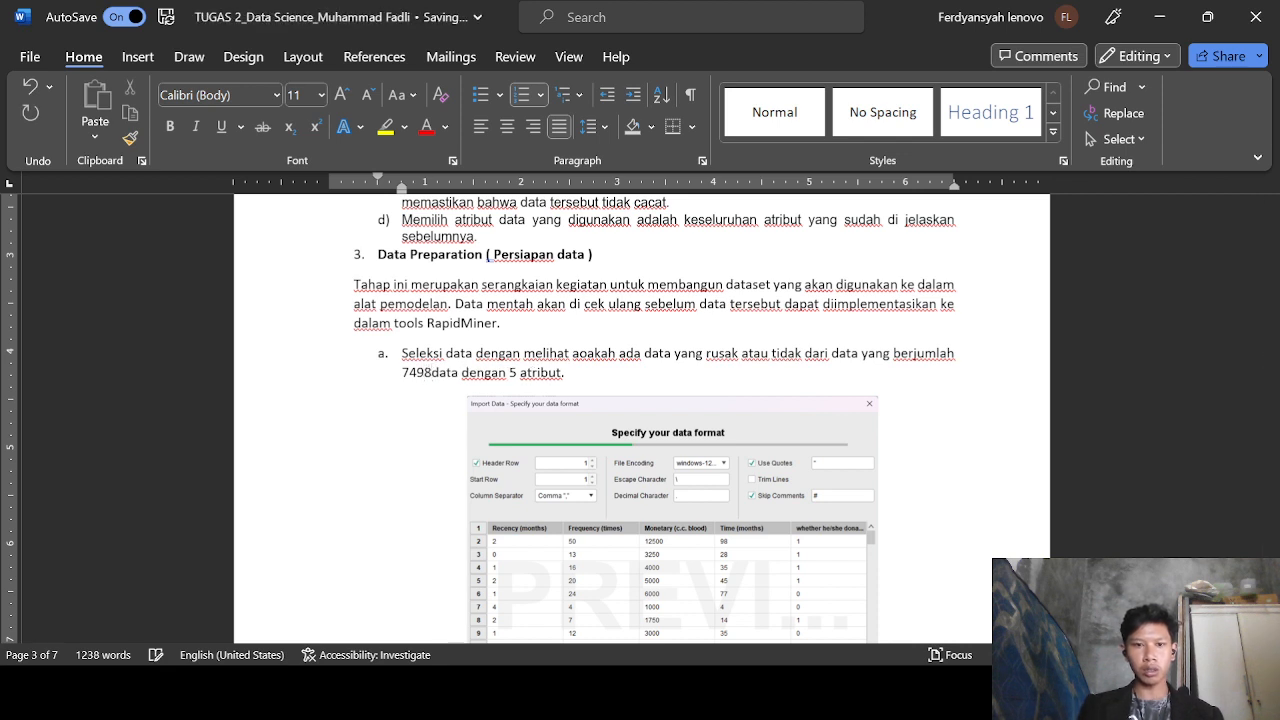
{"action": "key", "text": "BackSpace"}
{"action": "key", "text": "BackSpace"}
{"action": "type", "text": "8"}
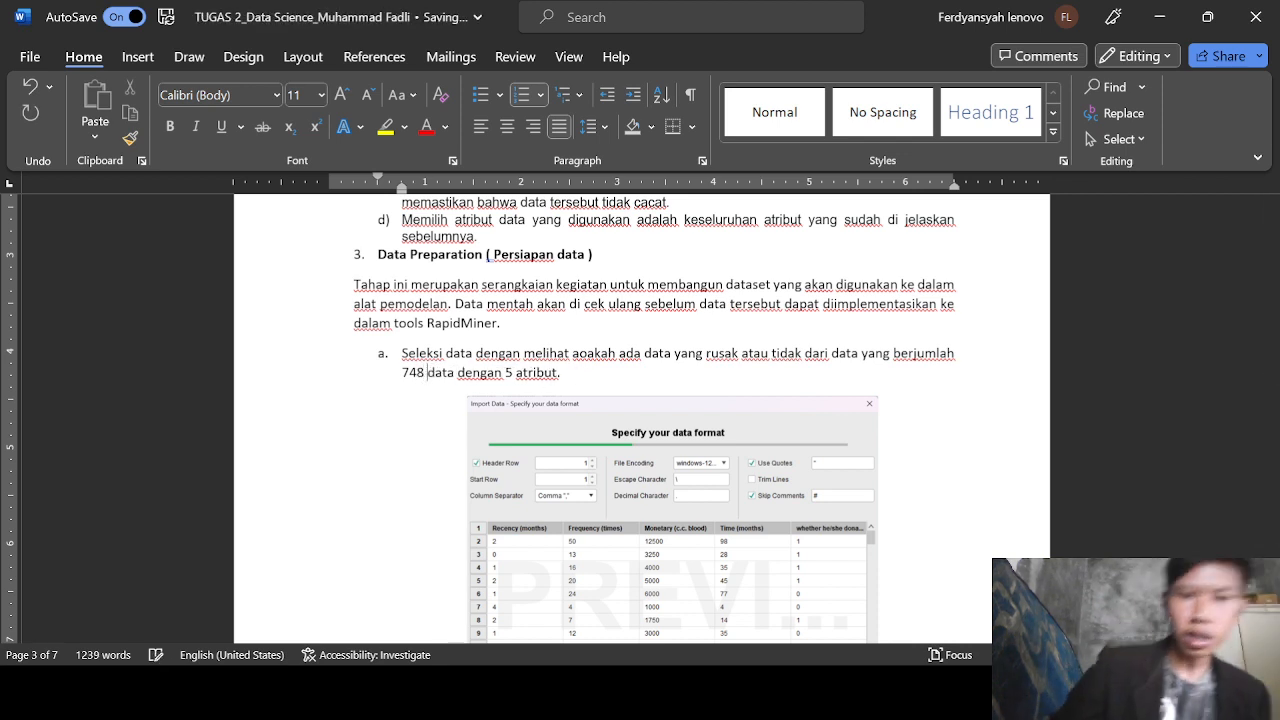
- Examine the Import Data set figure that accompanies item a of the Data Preparation section
{"action": "scroll", "coordinate": [565, 375], "scroll_direction": "down", "scroll_amount": 2}
{"action": "scroll", "coordinate": [575, 385], "scroll_direction": "up", "scroll_amount": 3}
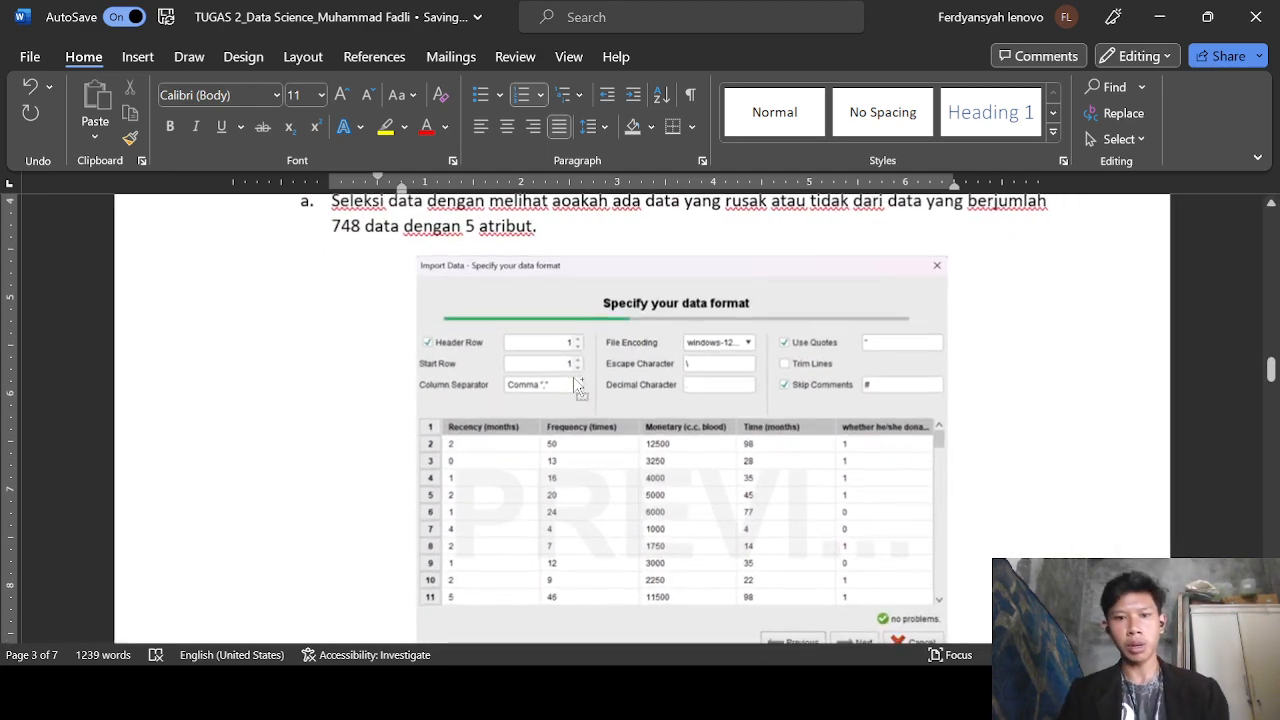
{"action": "scroll", "coordinate": [575, 385], "scroll_direction": "down", "scroll_amount": 2}
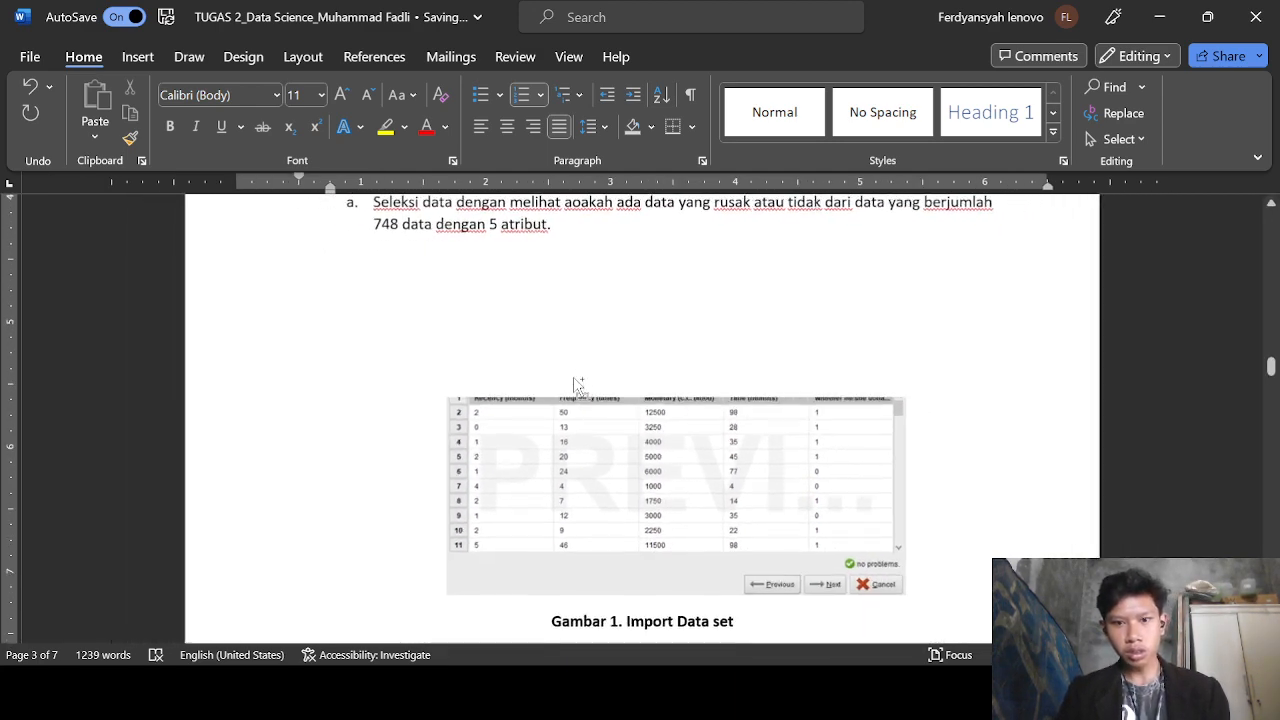
{"action": "scroll", "coordinate": [573, 378], "scroll_direction": "down", "scroll_amount": 1}
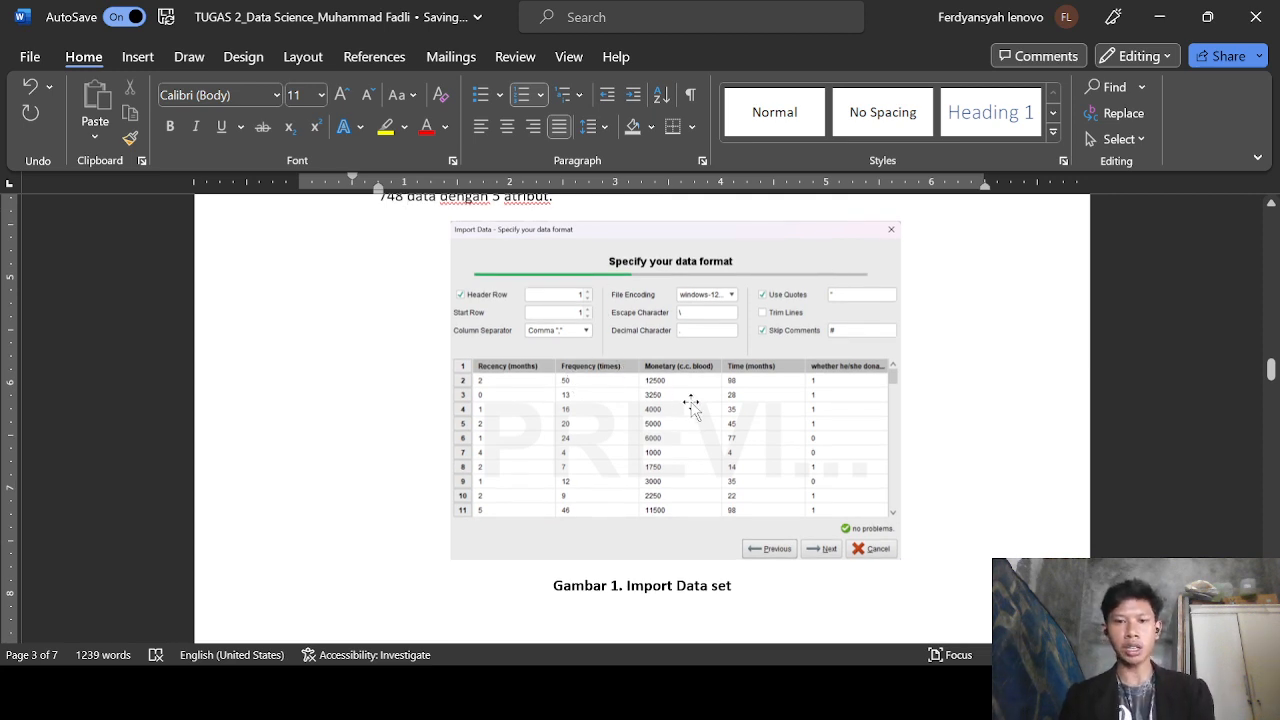
{"action": "scroll", "coordinate": [691, 403], "scroll_direction": "down", "scroll_amount": 2}
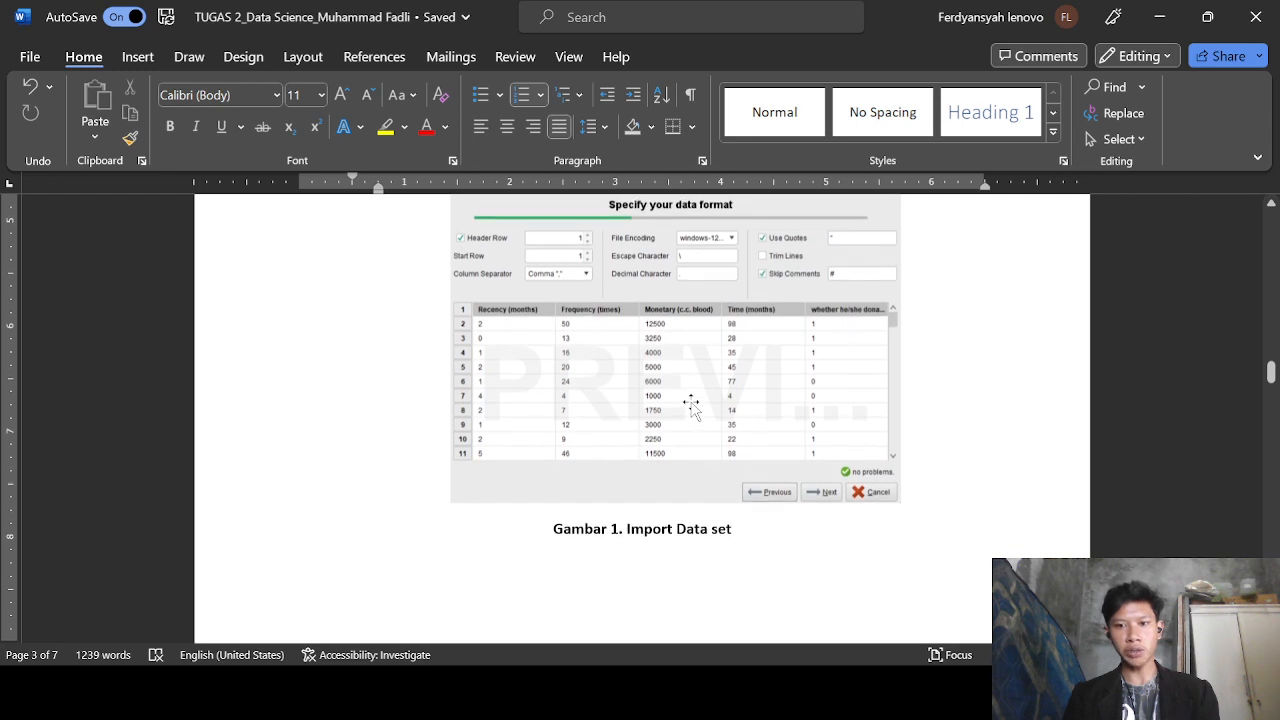
{"action": "scroll", "coordinate": [691, 403], "scroll_direction": "down", "scroll_amount": 8}
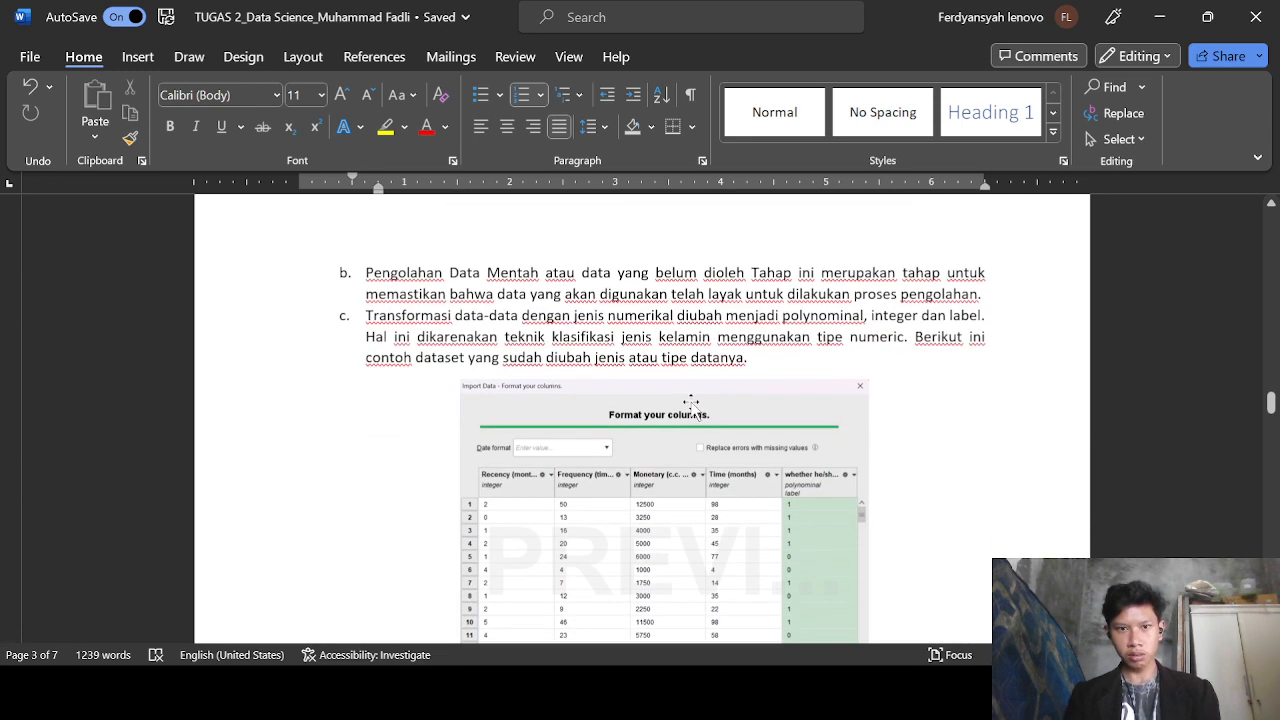
- Read items b and c on raw data processing and type transformation, and examine the column data types in the Gambar 2 figure
{"action": "scroll", "coordinate": [691, 403], "scroll_direction": "up", "scroll_amount": 3}
{"action": "scroll", "coordinate": [689, 403], "scroll_direction": "down", "scroll_amount": 2}
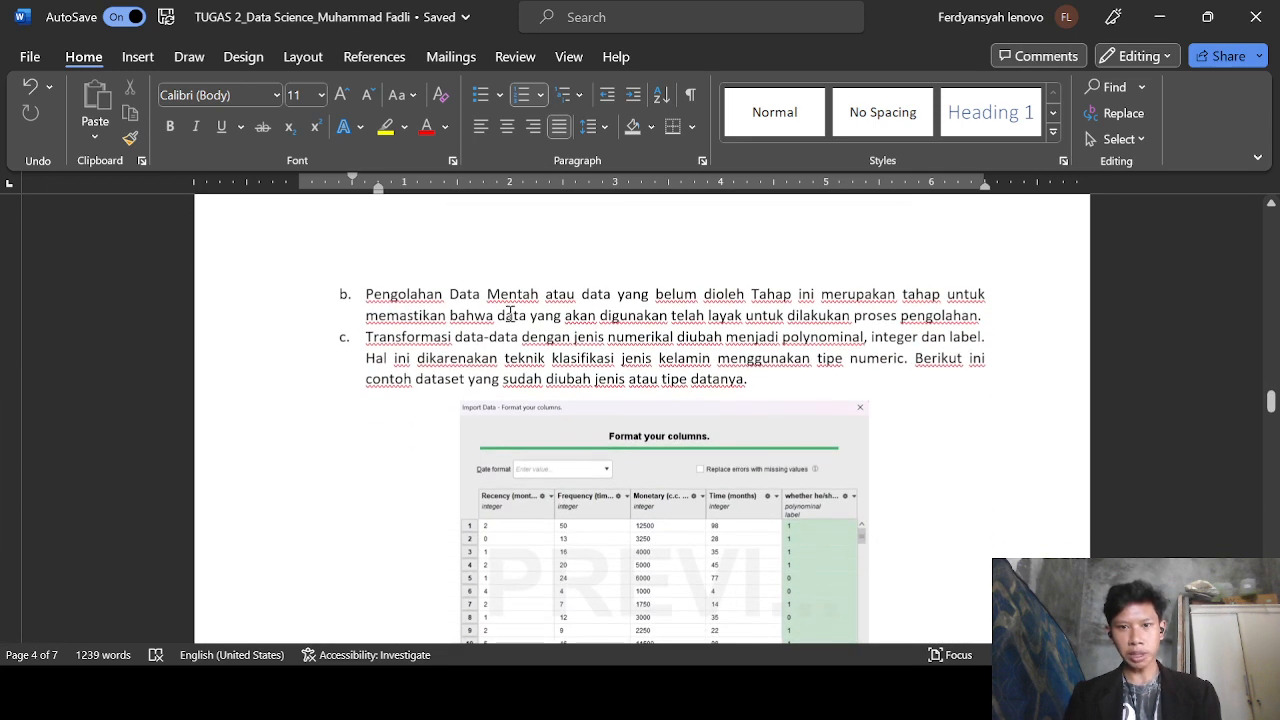
{"action": "scroll", "coordinate": [748, 322], "scroll_direction": "down", "scroll_amount": 1}
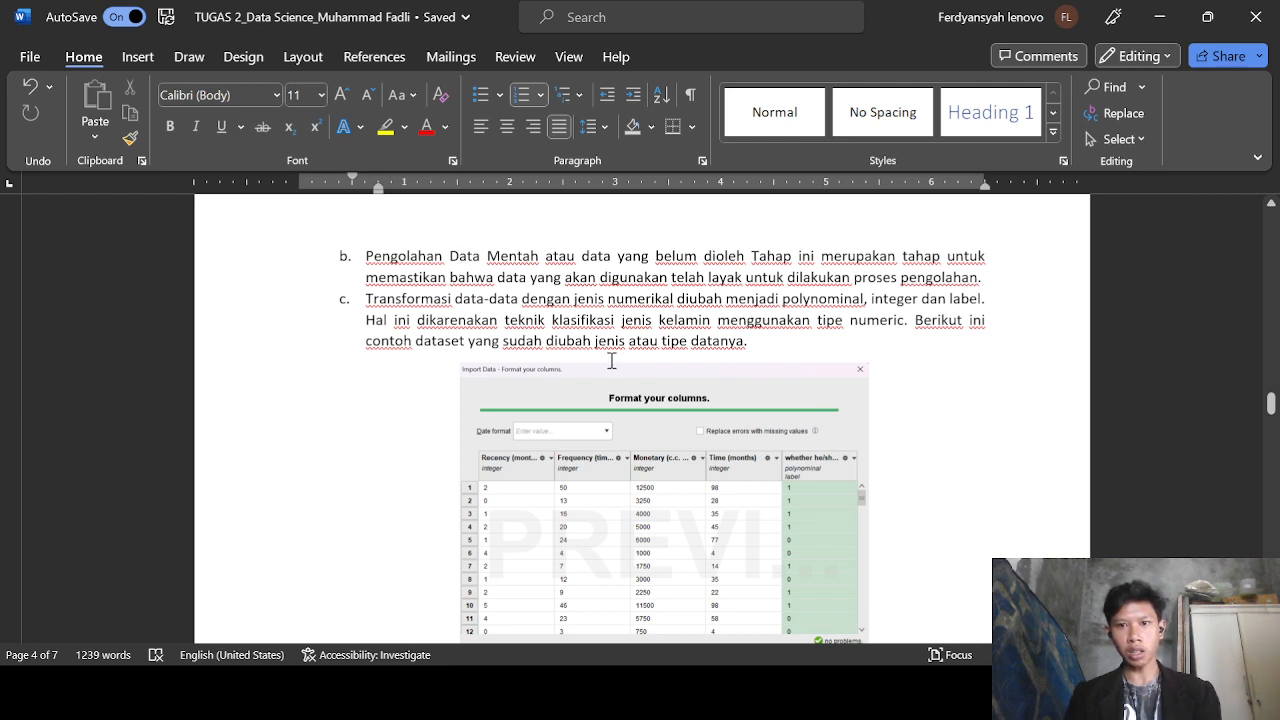
{"action": "scroll", "coordinate": [611, 360], "scroll_direction": "down", "scroll_amount": 1}
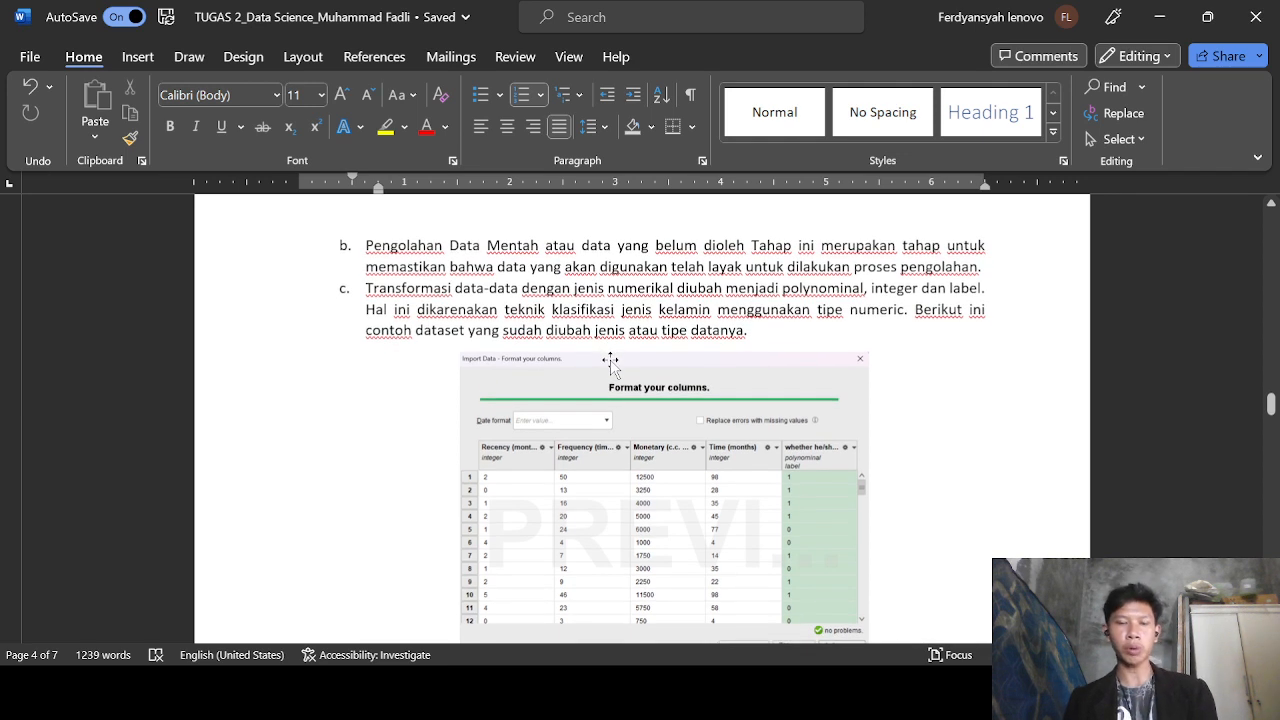
{"action": "scroll", "coordinate": [611, 362], "scroll_direction": "down", "scroll_amount": 2}
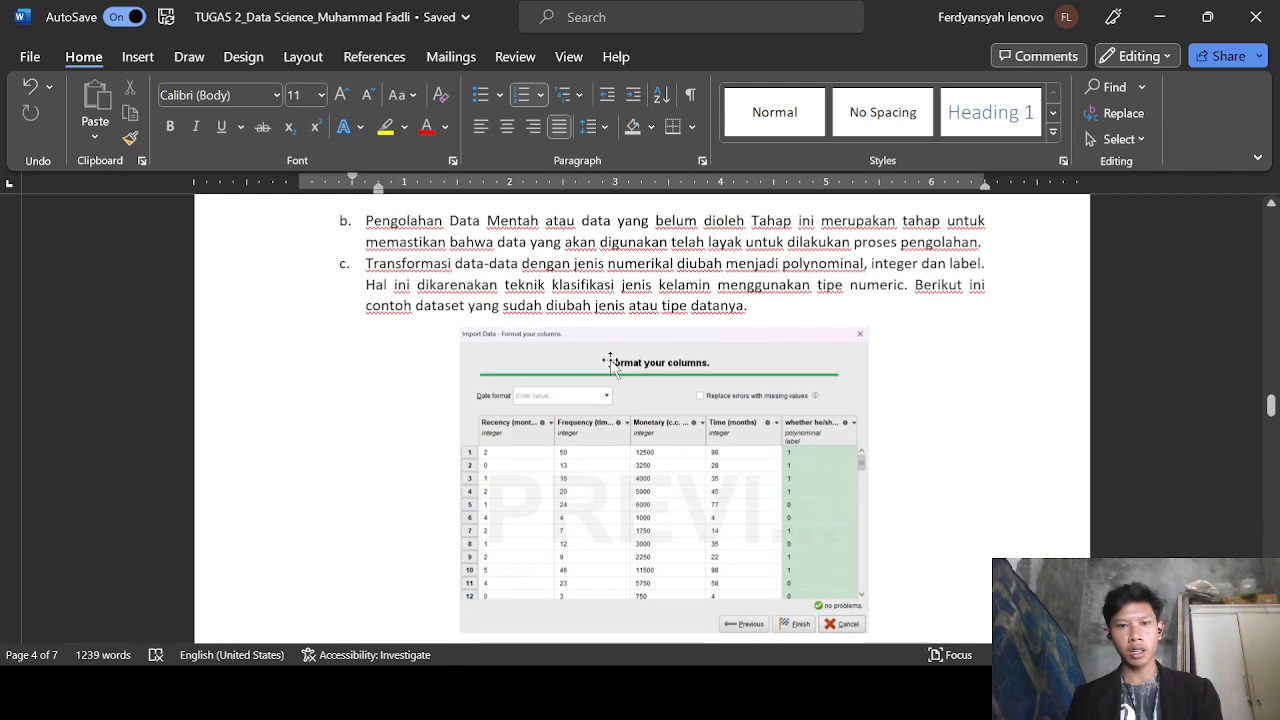
{"action": "scroll", "coordinate": [611, 362], "scroll_direction": "down", "scroll_amount": 1}
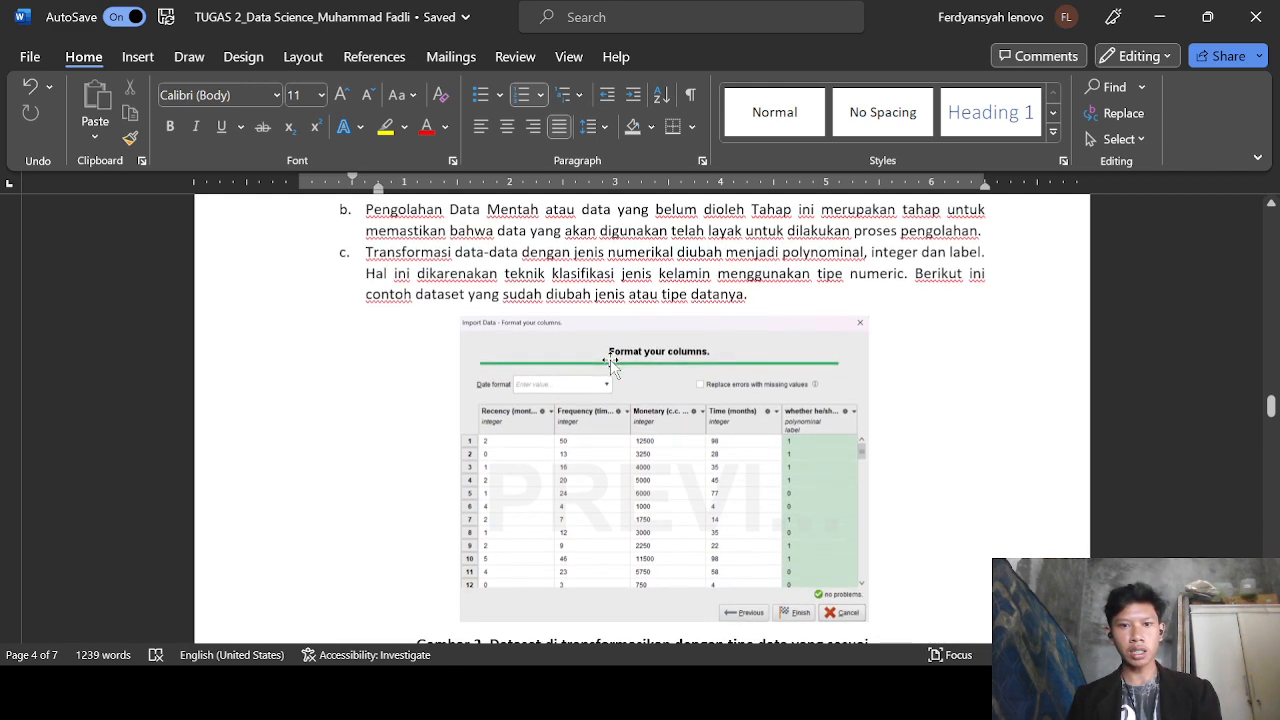
{"action": "scroll", "coordinate": [613, 366], "scroll_direction": "down", "scroll_amount": 1}
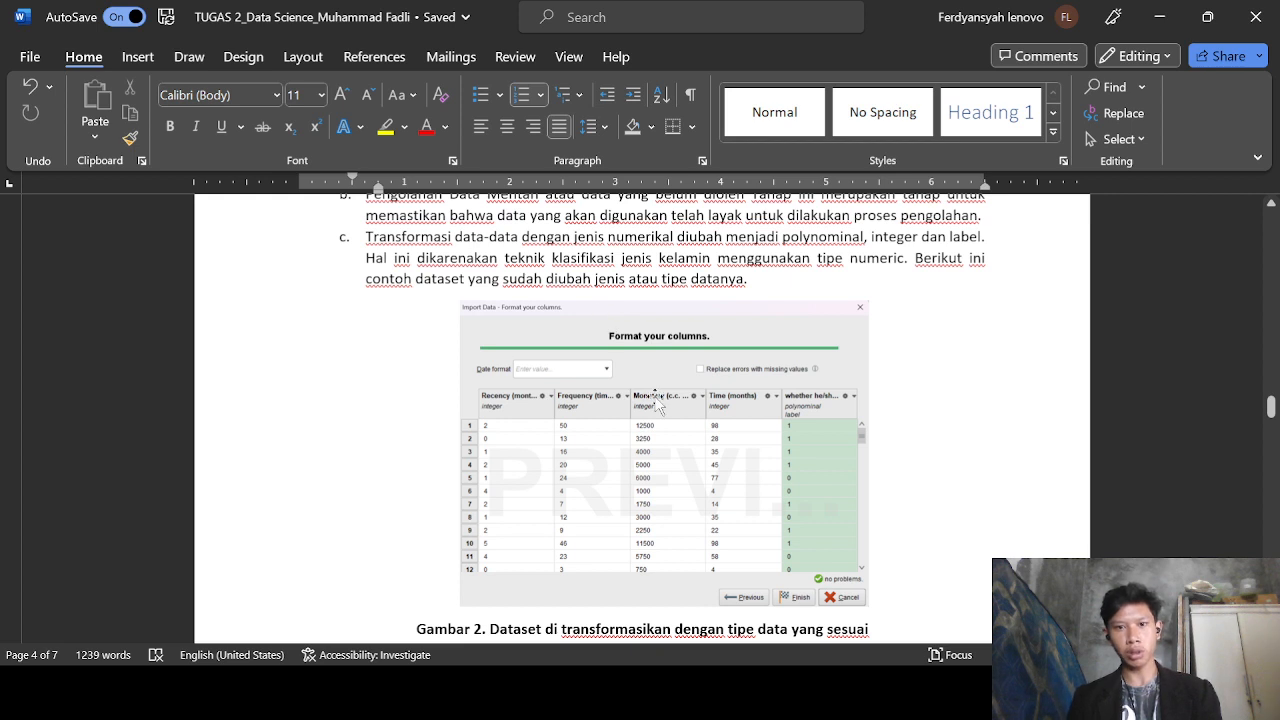
{"action": "scroll", "coordinate": [658, 405], "scroll_direction": "down", "scroll_amount": 1}
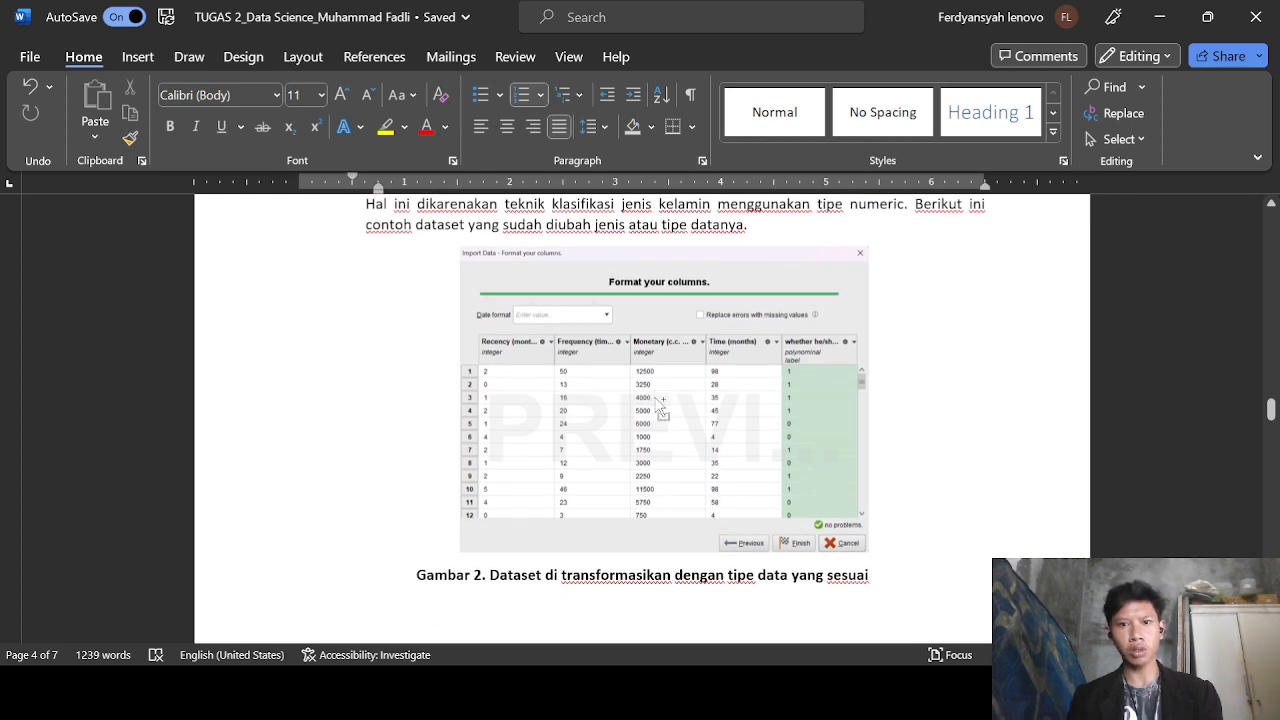
{"action": "scroll", "coordinate": [660, 405], "scroll_direction": "up", "scroll_amount": 3, "text": "ctrl"}
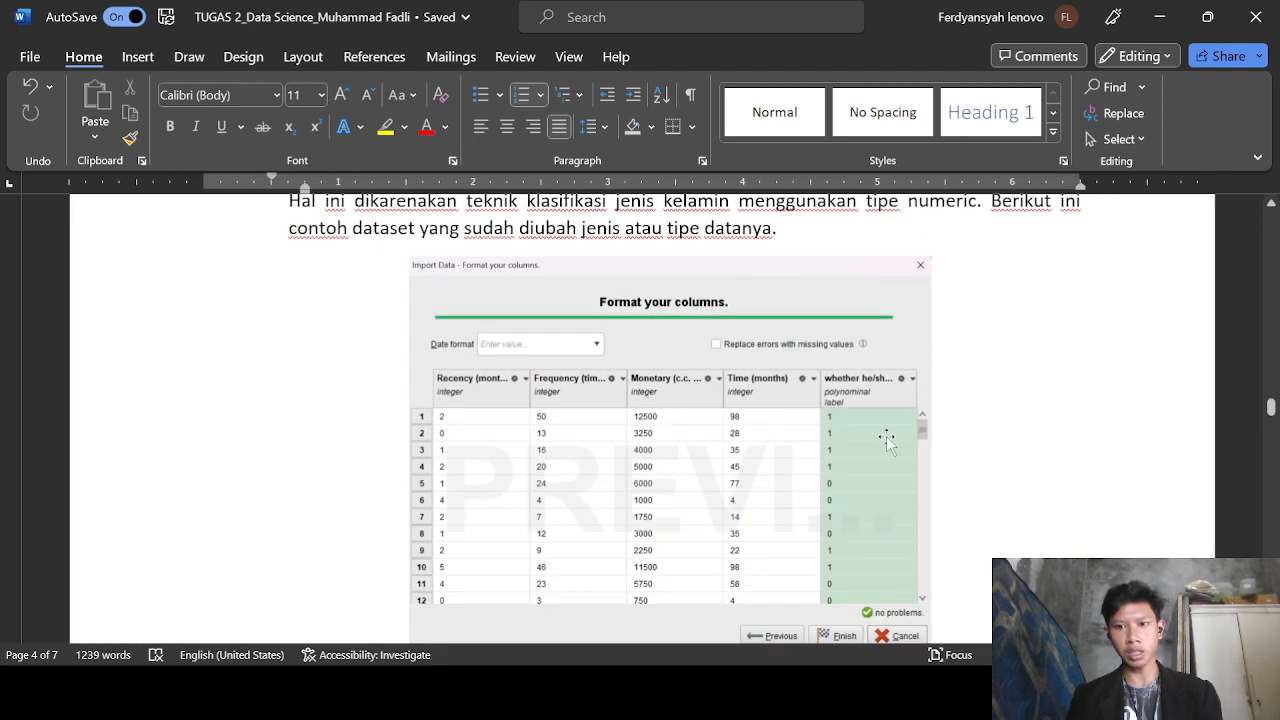
{"action": "scroll", "coordinate": [886, 440], "scroll_direction": "up", "scroll_amount": 1, "text": "ctrl"}
{"action": "scroll", "coordinate": [886, 440], "scroll_direction": "down", "scroll_amount": 2}
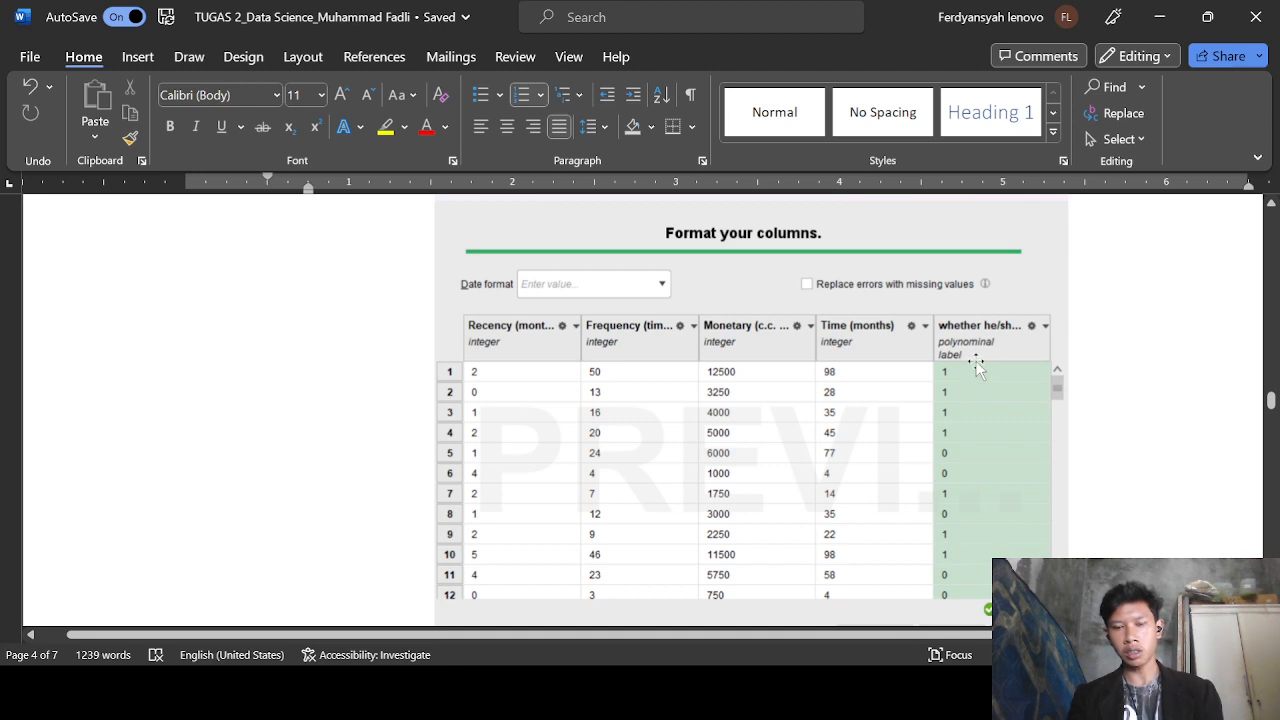
{"action": "scroll", "coordinate": [977, 367], "scroll_direction": "down", "scroll_amount": 1, "text": "ctrl"}
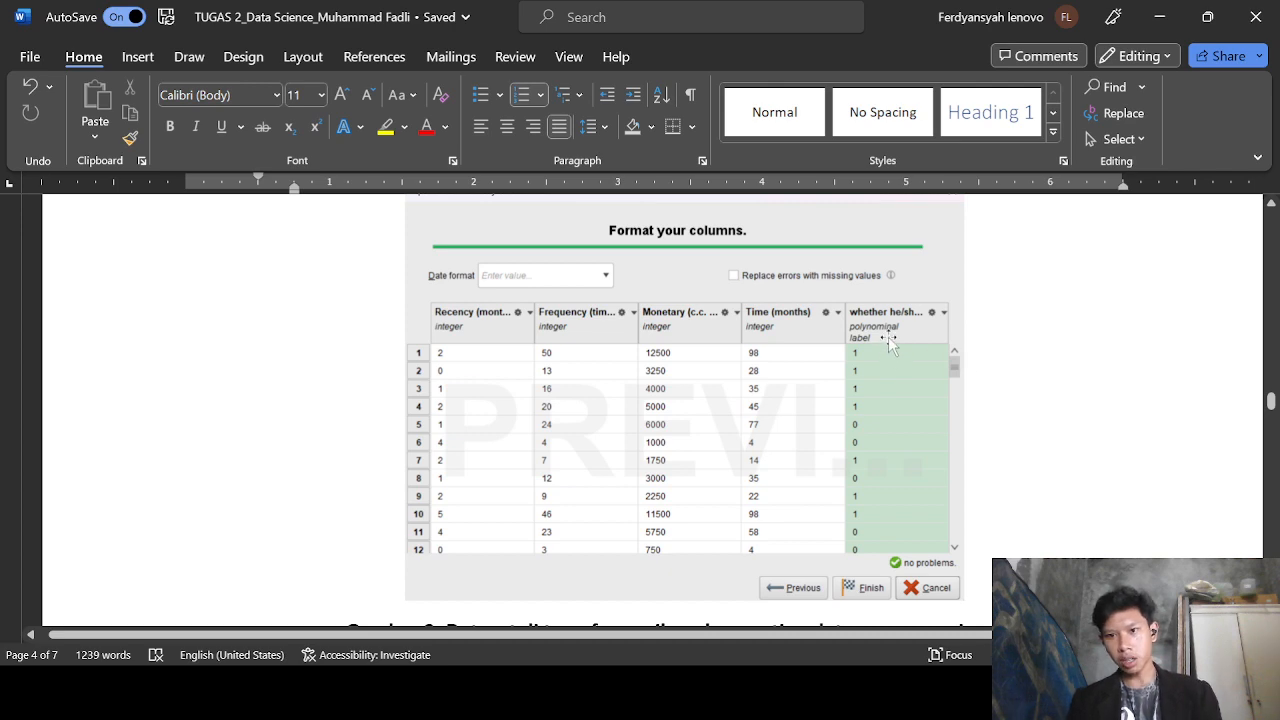
{"action": "scroll", "coordinate": [893, 355], "scroll_direction": "down", "scroll_amount": 3}
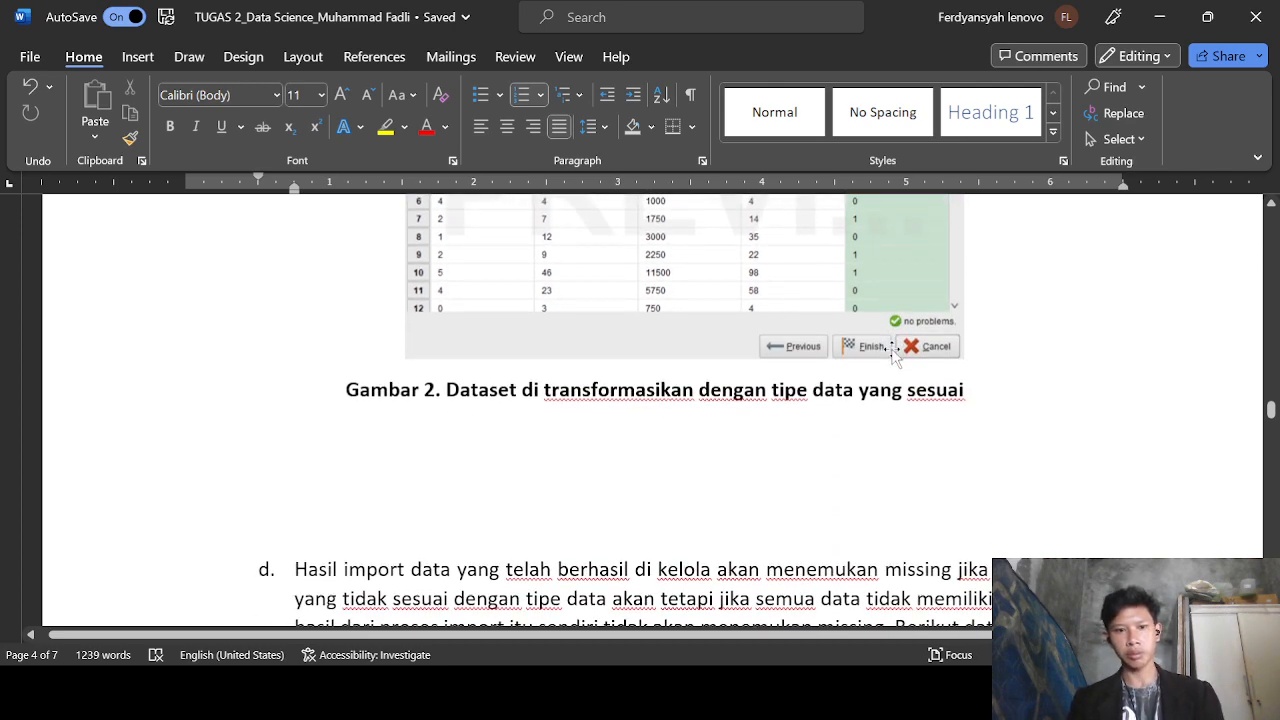
- Read items d and e of Data Preparation, examining the imported data figure and the missing-value statistics figure
{"action": "scroll", "coordinate": [893, 355], "scroll_direction": "down", "scroll_amount": 2, "text": "ctrl"}
{"action": "scroll", "coordinate": [893, 350], "scroll_direction": "down", "scroll_amount": 2}
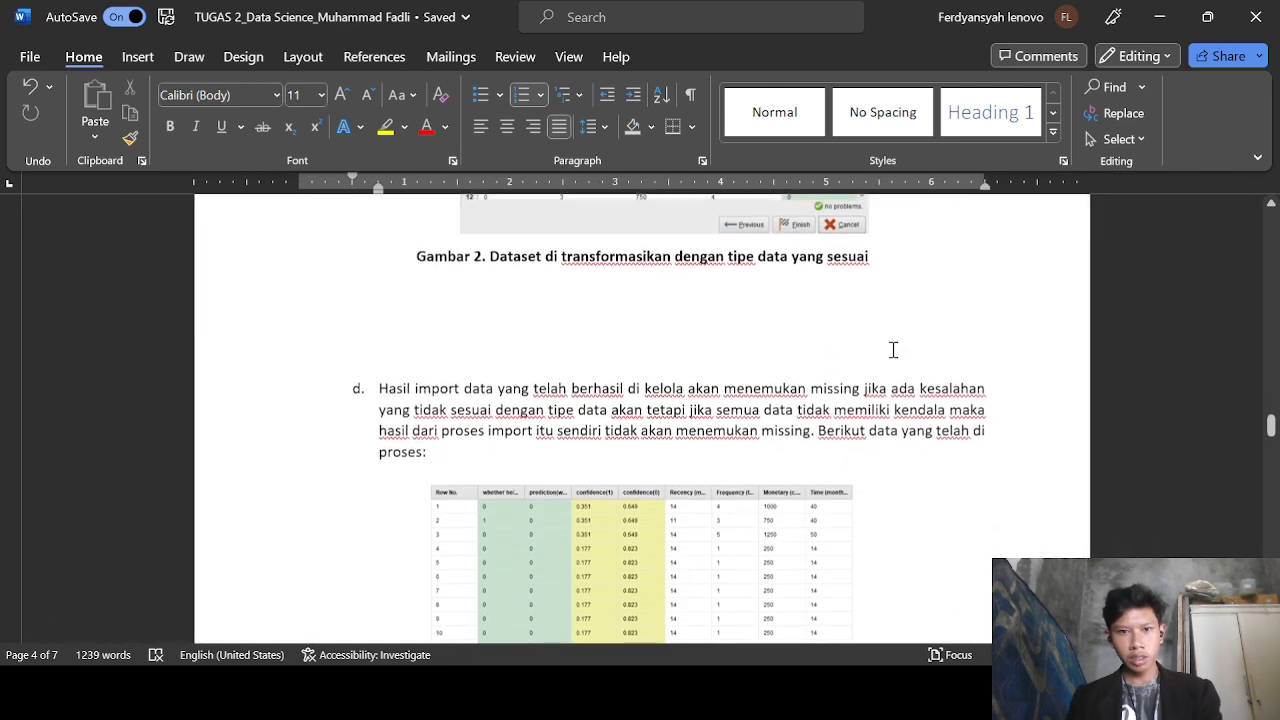
{"action": "scroll", "coordinate": [893, 350], "scroll_direction": "down", "scroll_amount": 1}
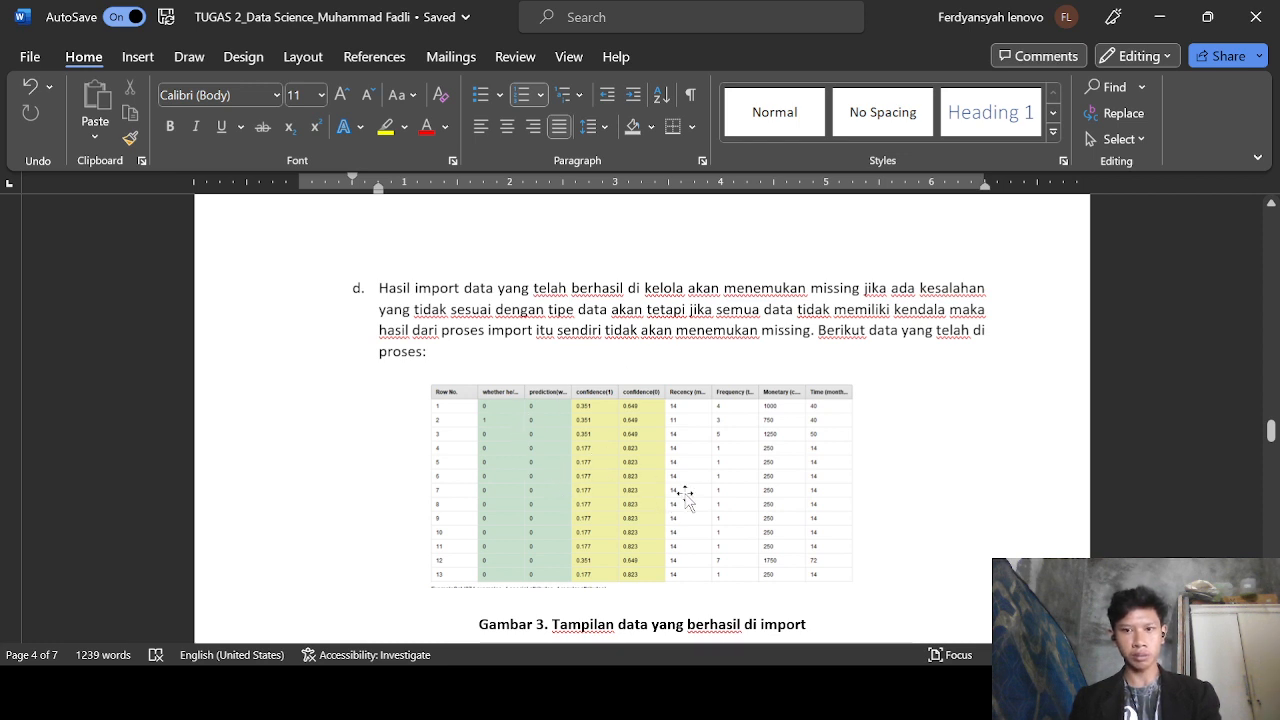
{"action": "scroll", "coordinate": [717, 503], "scroll_direction": "down", "scroll_amount": 1}
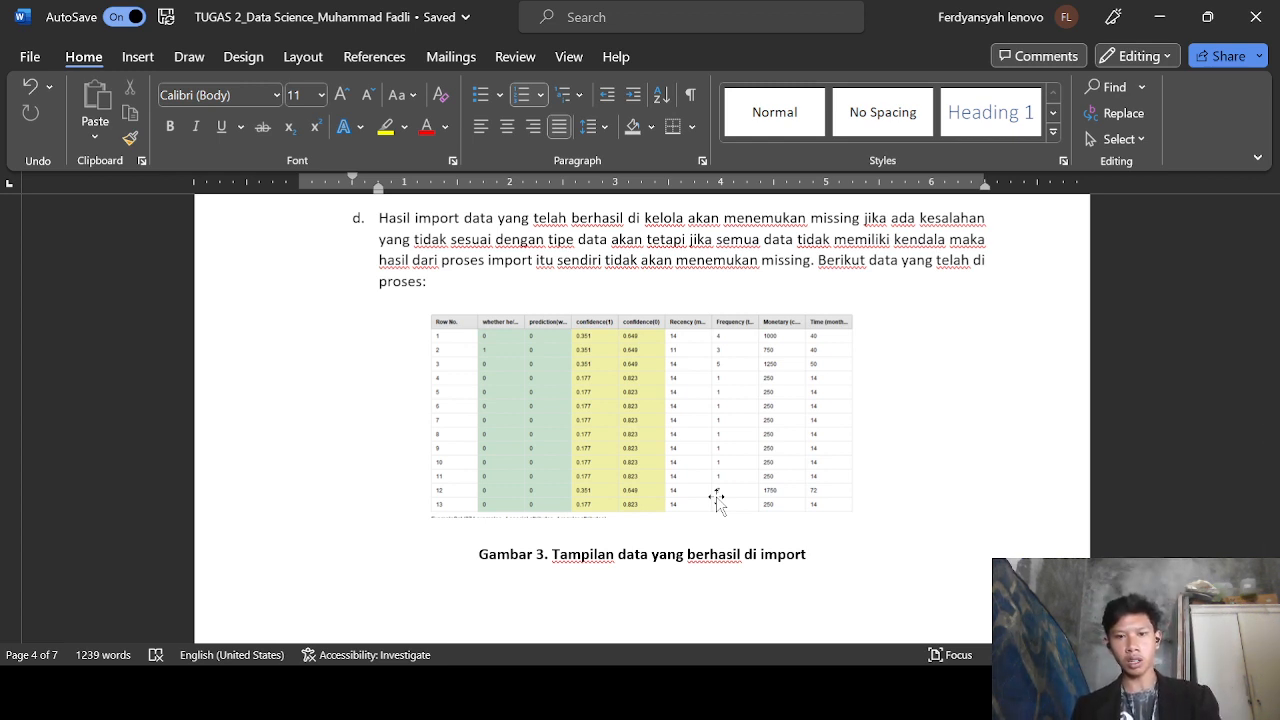
{"action": "scroll", "coordinate": [717, 500], "scroll_direction": "down", "scroll_amount": 4}
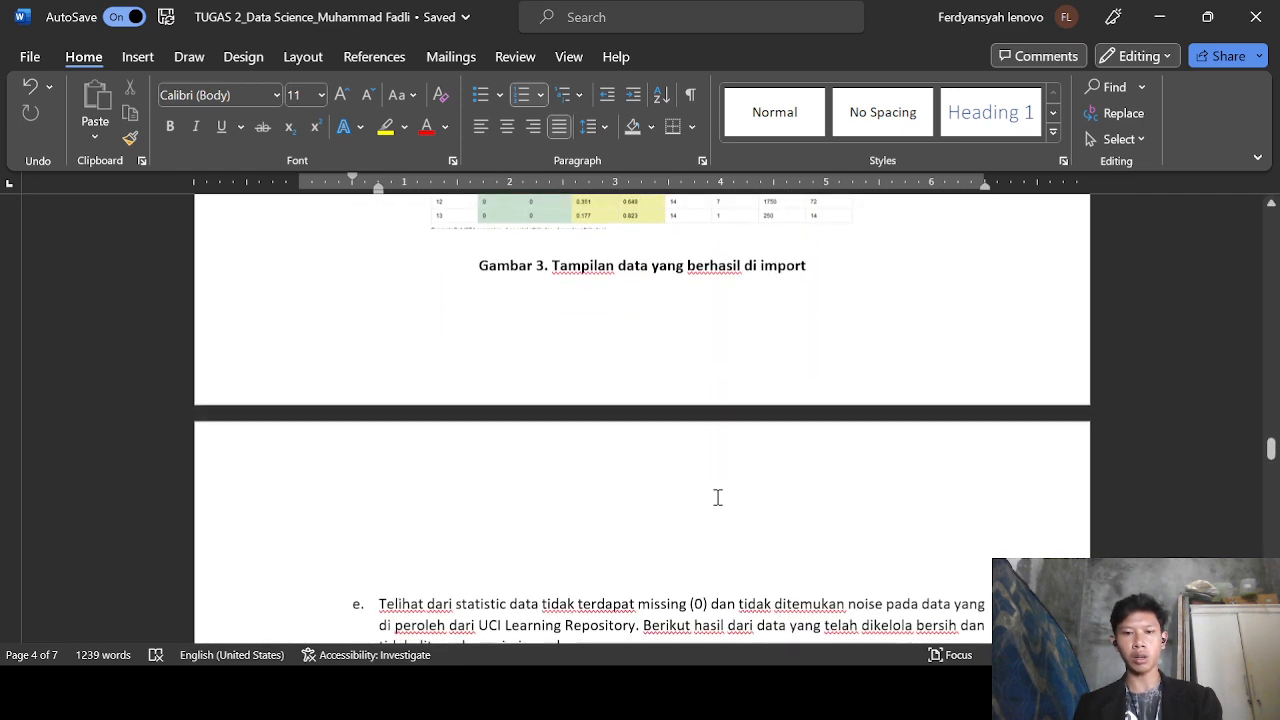
{"action": "scroll", "coordinate": [717, 497], "scroll_direction": "down", "scroll_amount": 3}
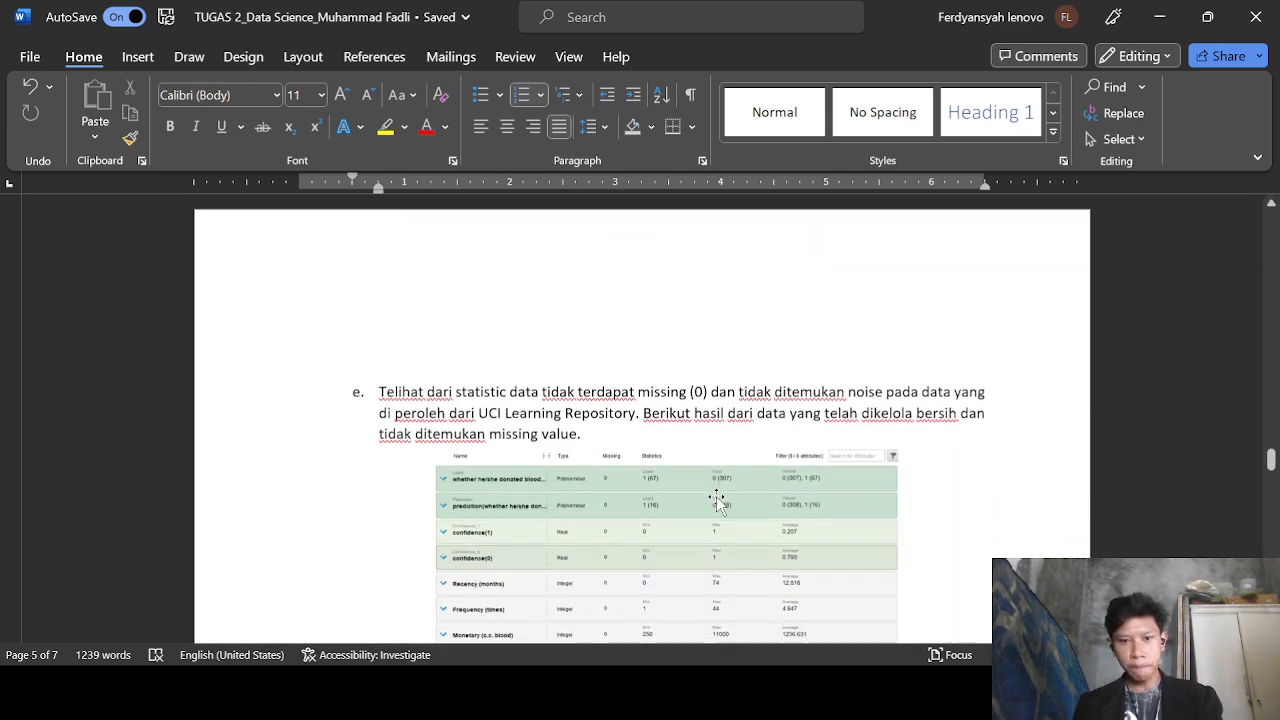
{"action": "scroll", "coordinate": [717, 500], "scroll_direction": "down", "scroll_amount": 1}
{"action": "scroll", "coordinate": [717, 500], "scroll_direction": "down", "scroll_amount": 1}
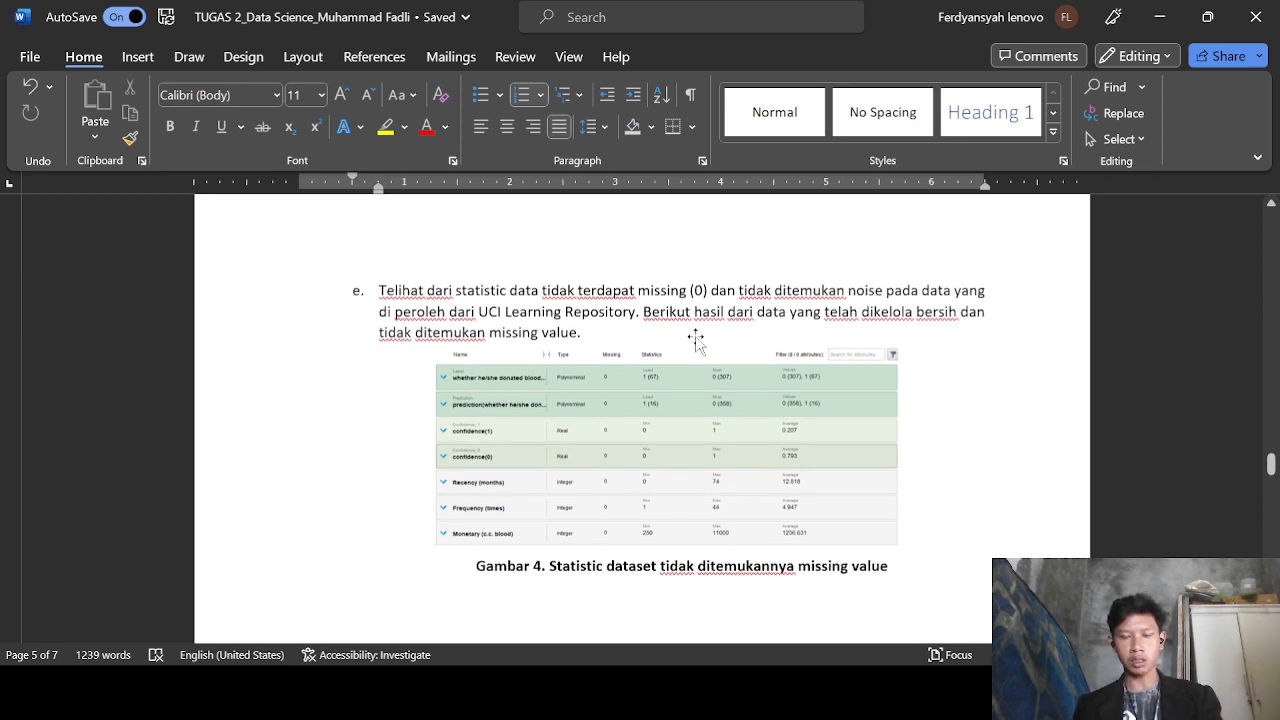
{"action": "scroll", "coordinate": [695, 337], "scroll_direction": "down", "scroll_amount": 1}
{"action": "scroll", "coordinate": [695, 336], "scroll_direction": "down", "scroll_amount": 6}
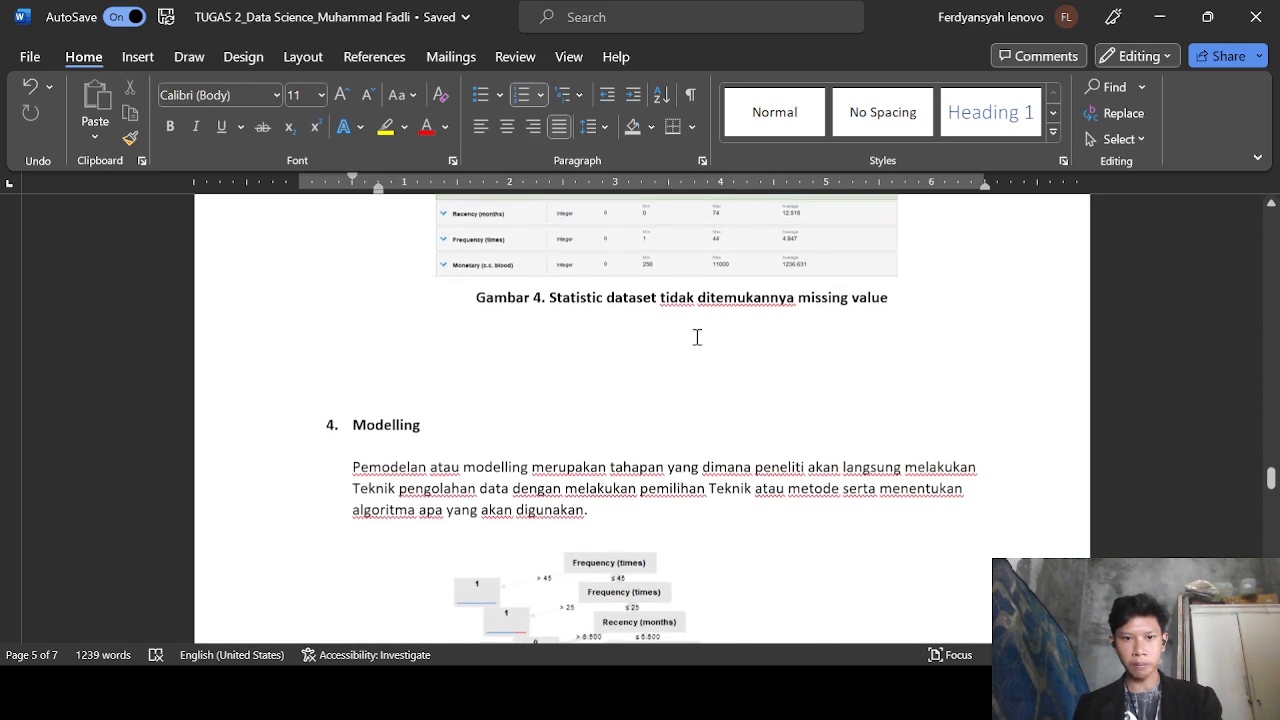
- Read the Modelling section's introduction, examining the decision tree figure and the design process model on the following page
{"action": "scroll", "coordinate": [697, 337], "scroll_direction": "down", "scroll_amount": 1}
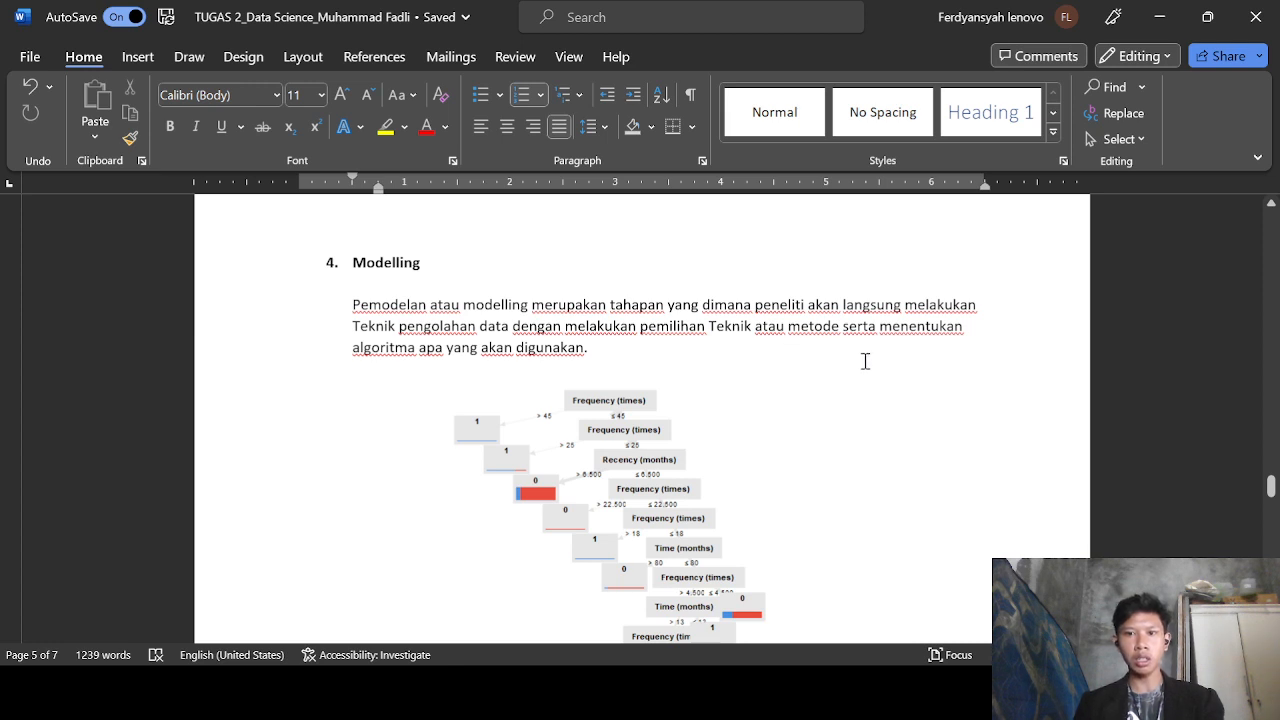
{"action": "scroll", "coordinate": [650, 387], "scroll_direction": "down", "scroll_amount": 3}
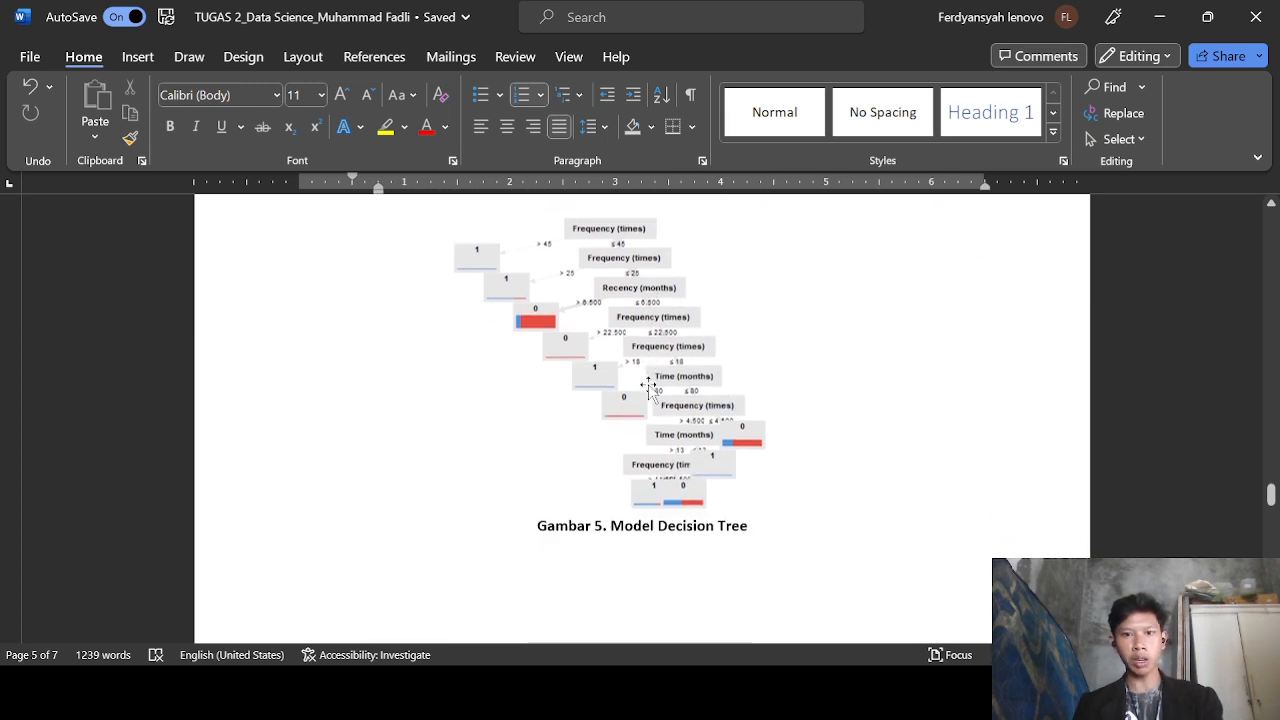
{"action": "scroll", "coordinate": [649, 387], "scroll_direction": "down", "scroll_amount": 9}
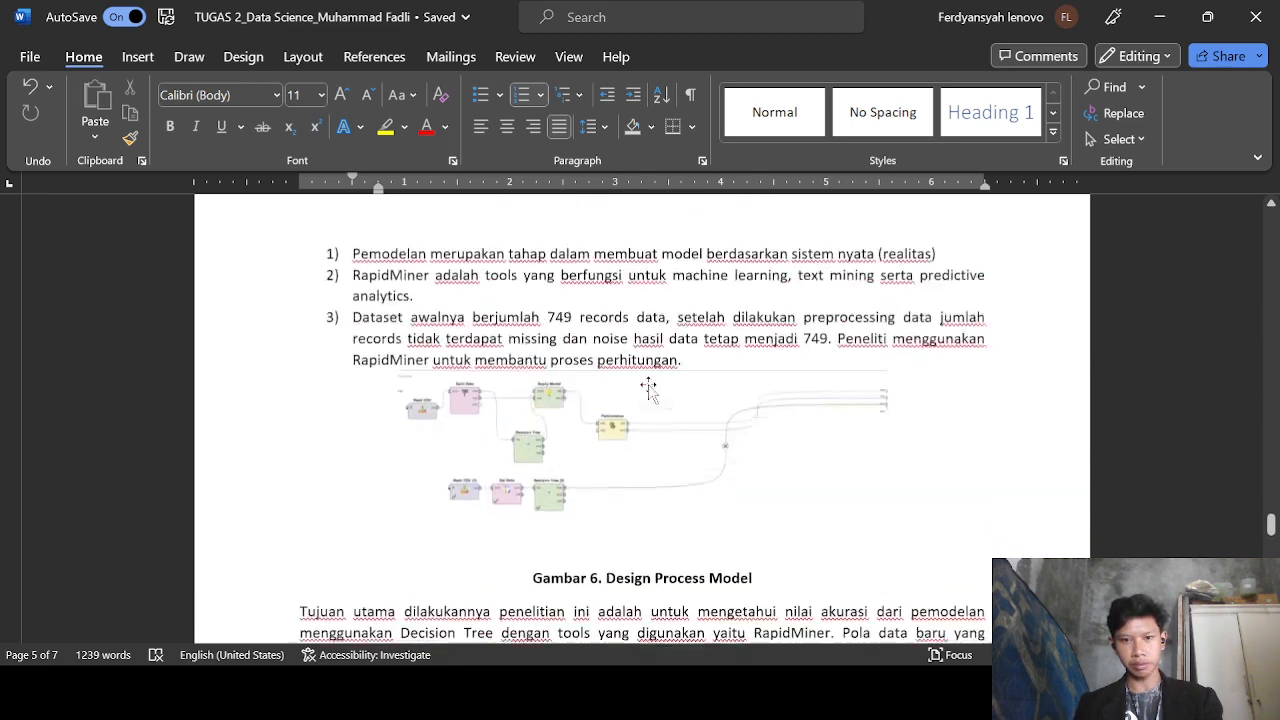
{"action": "scroll", "coordinate": [649, 387], "scroll_direction": "down", "scroll_amount": 1}
{"action": "scroll", "coordinate": [649, 387], "scroll_direction": "up", "scroll_amount": 15}
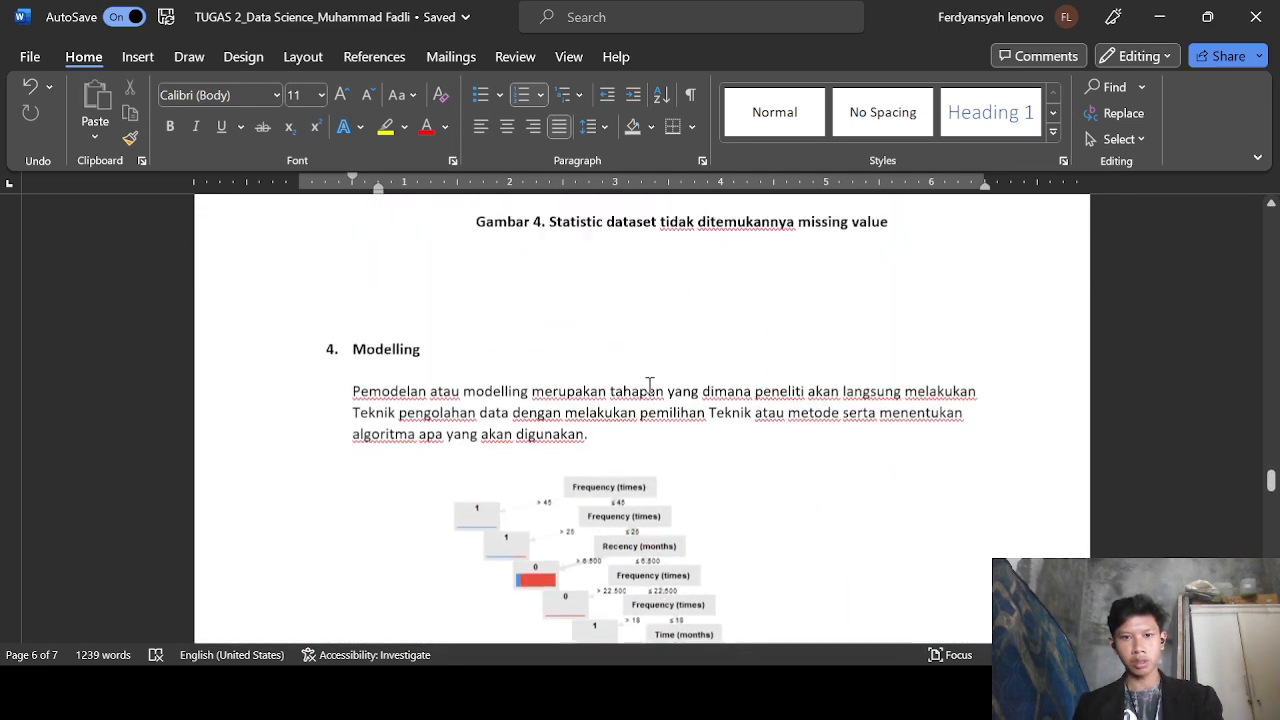
{"action": "scroll", "coordinate": [649, 387], "scroll_direction": "up", "scroll_amount": 1}
{"action": "scroll", "coordinate": [649, 385], "scroll_direction": "down", "scroll_amount": 1}
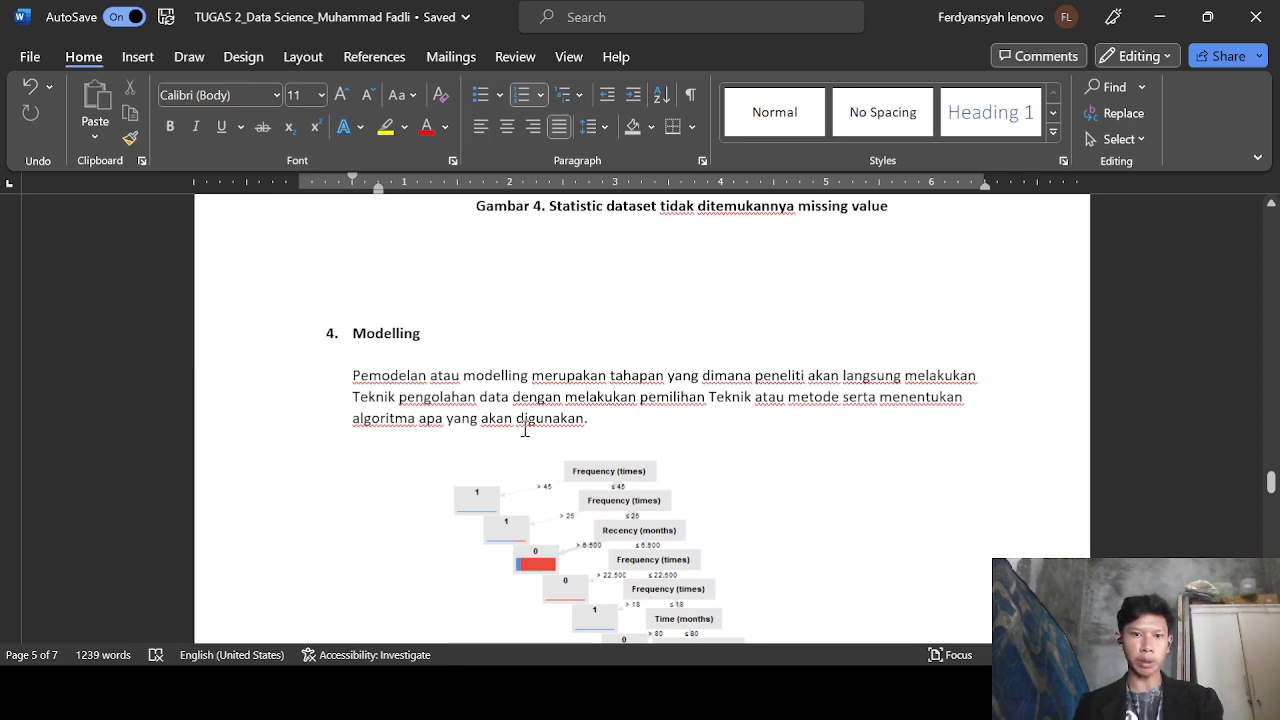
{"action": "scroll", "coordinate": [515, 440], "scroll_direction": "down", "scroll_amount": 1}
{"action": "scroll", "coordinate": [524, 430], "scroll_direction": "down", "scroll_amount": 5}
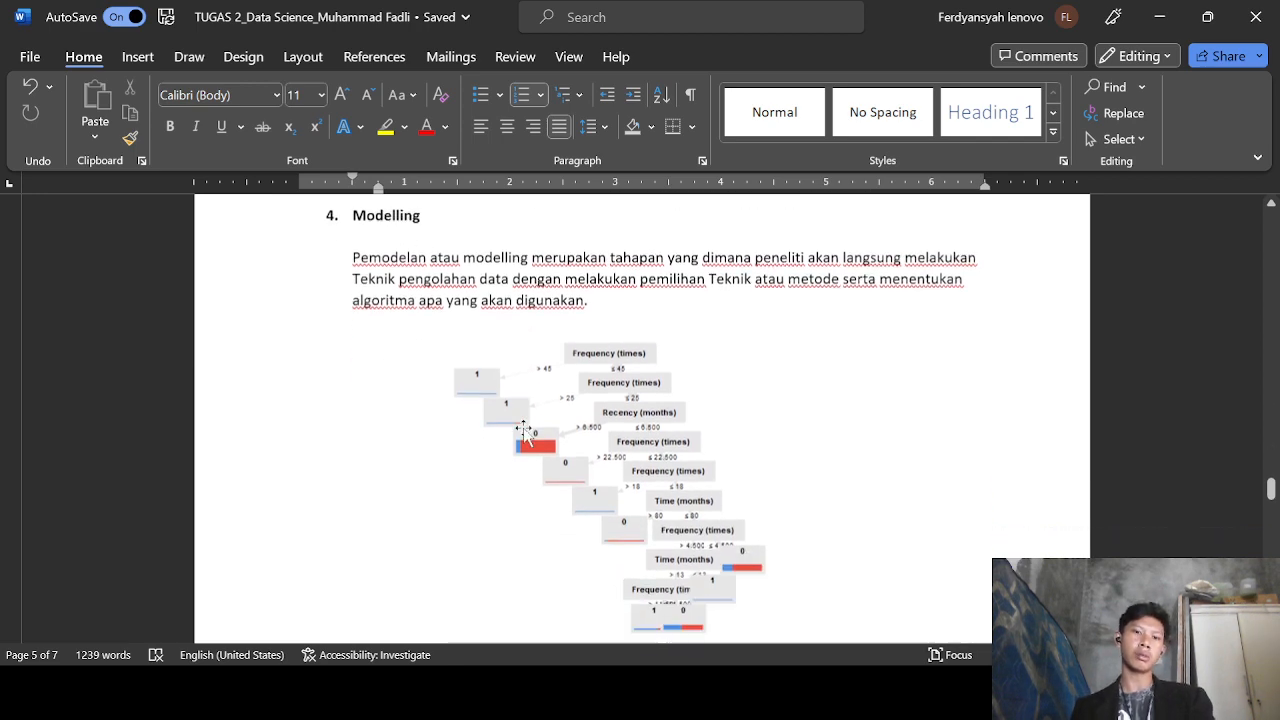
{"action": "scroll", "coordinate": [524, 430], "scroll_direction": "up", "scroll_amount": 6}
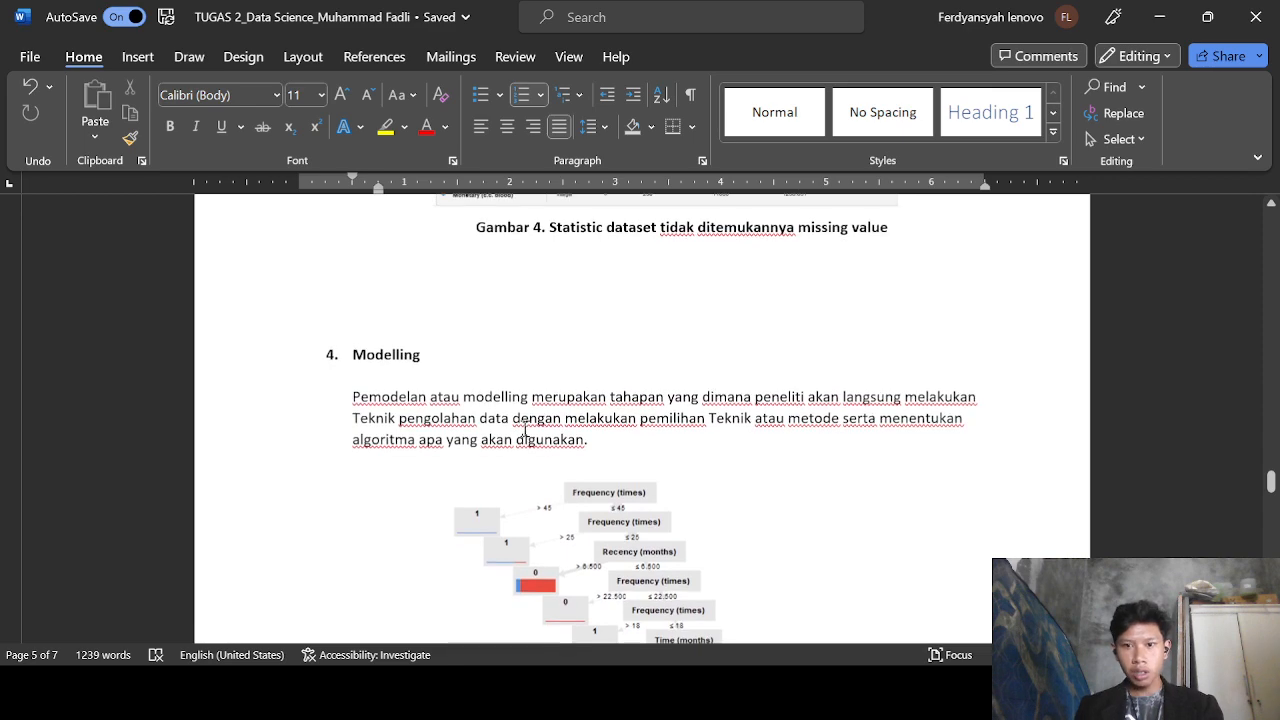
{"action": "scroll", "coordinate": [524, 430], "scroll_direction": "down", "scroll_amount": 10}
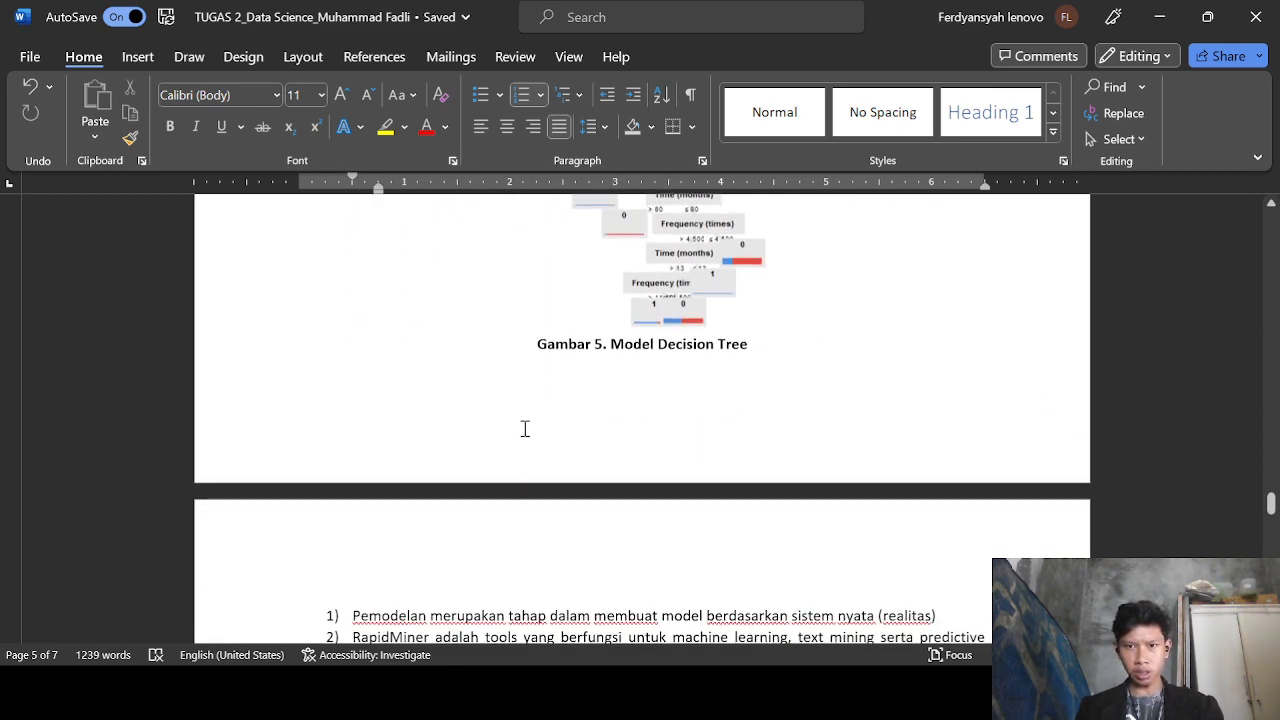
- Read the three numbered modelling items on the page after the Gambar 5 decision tree figure
{"action": "scroll", "coordinate": [524, 429], "scroll_direction": "down", "scroll_amount": 4}
{"action": "scroll", "coordinate": [524, 430], "scroll_direction": "up", "scroll_amount": 6}
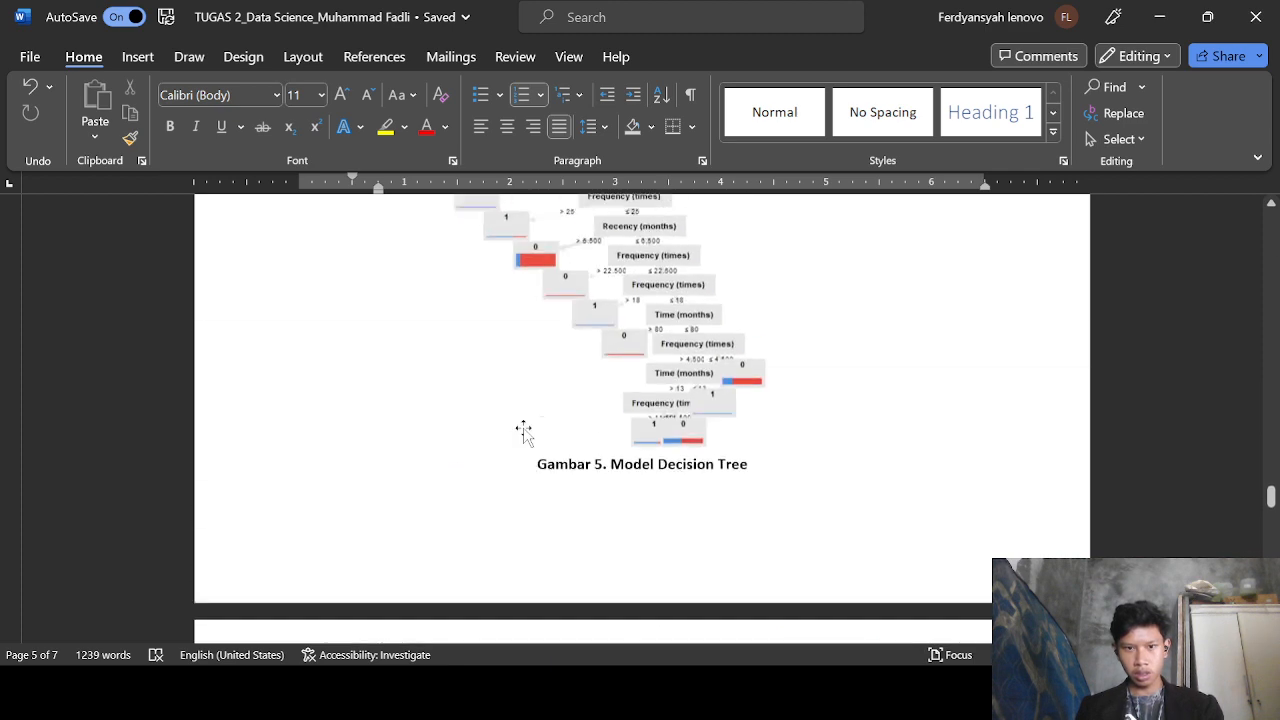
{"action": "scroll", "coordinate": [524, 430], "scroll_direction": "down", "scroll_amount": 5}
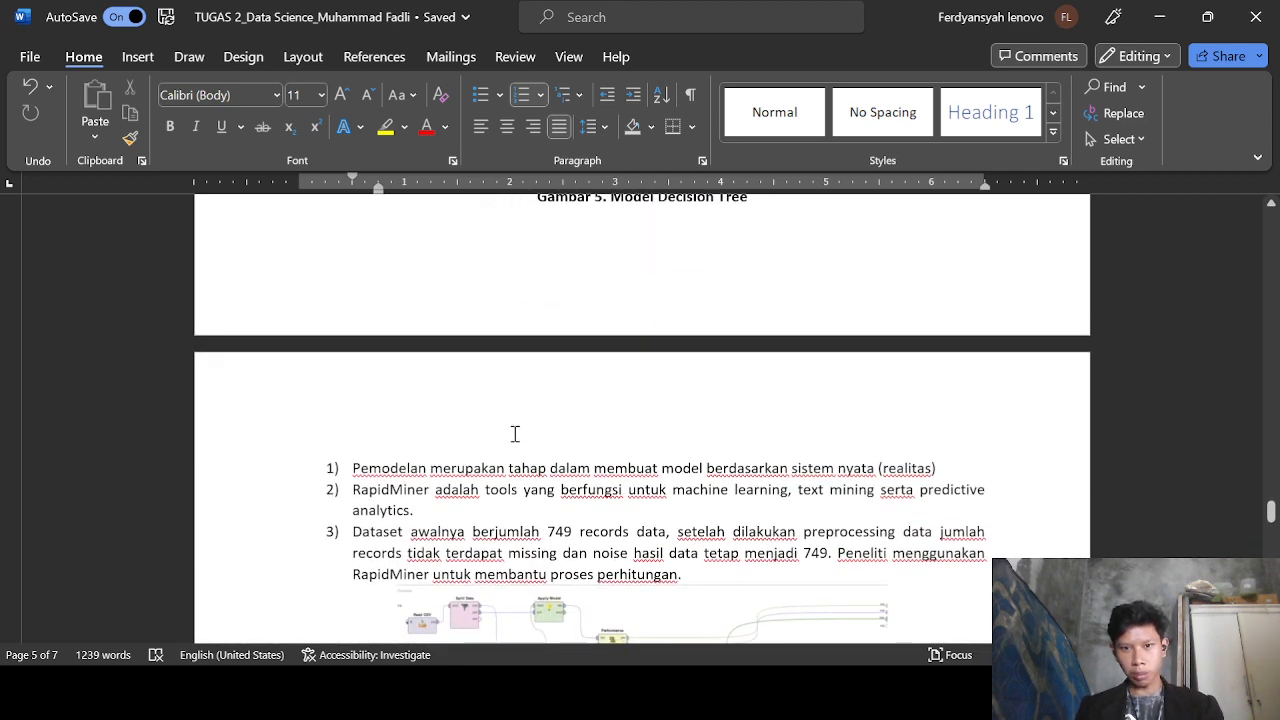
{"action": "scroll", "coordinate": [480, 462], "scroll_direction": "down", "scroll_amount": 1}
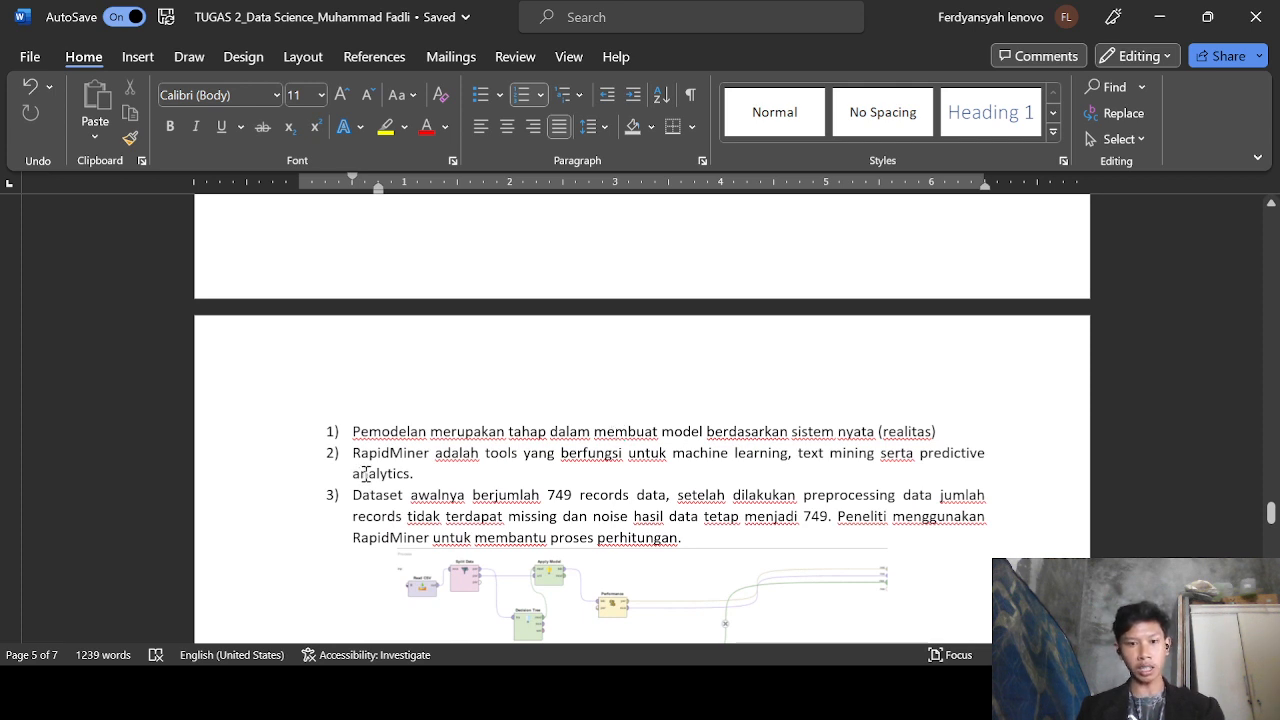
{"action": "scroll", "coordinate": [366, 474], "scroll_direction": "down", "scroll_amount": 1}
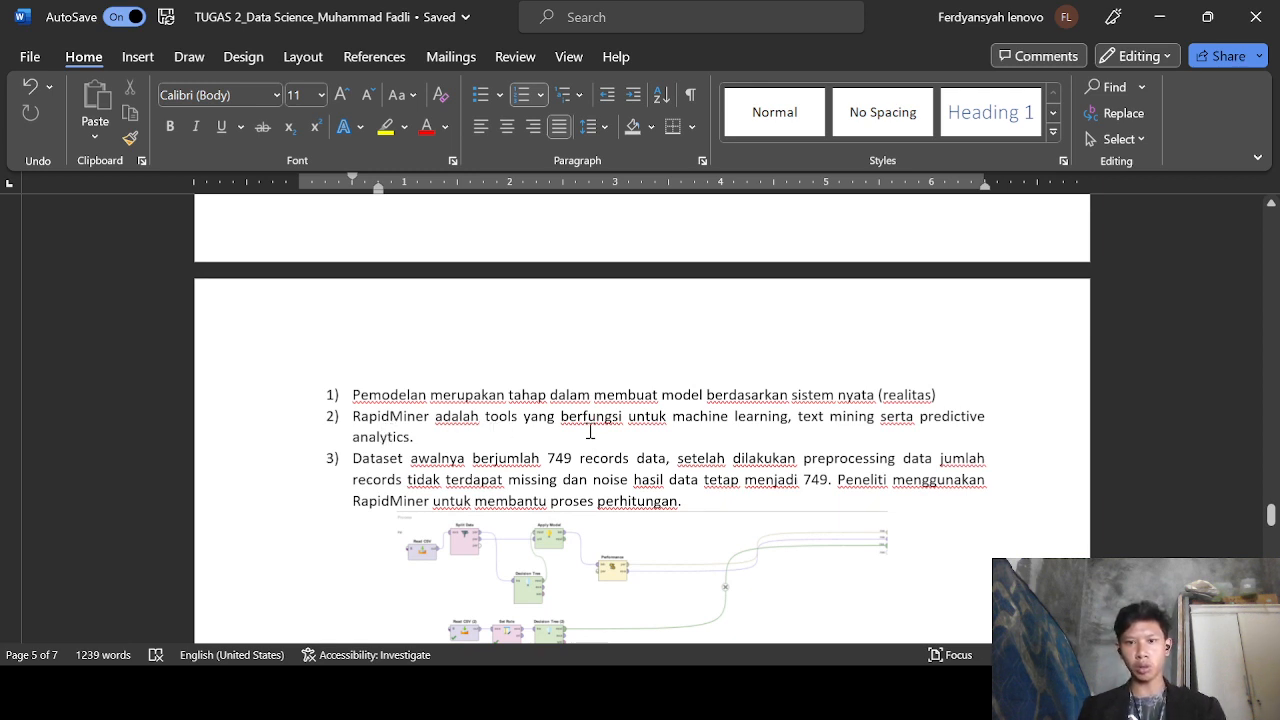
{"action": "scroll", "coordinate": [590, 432], "scroll_direction": "down", "scroll_amount": 1}
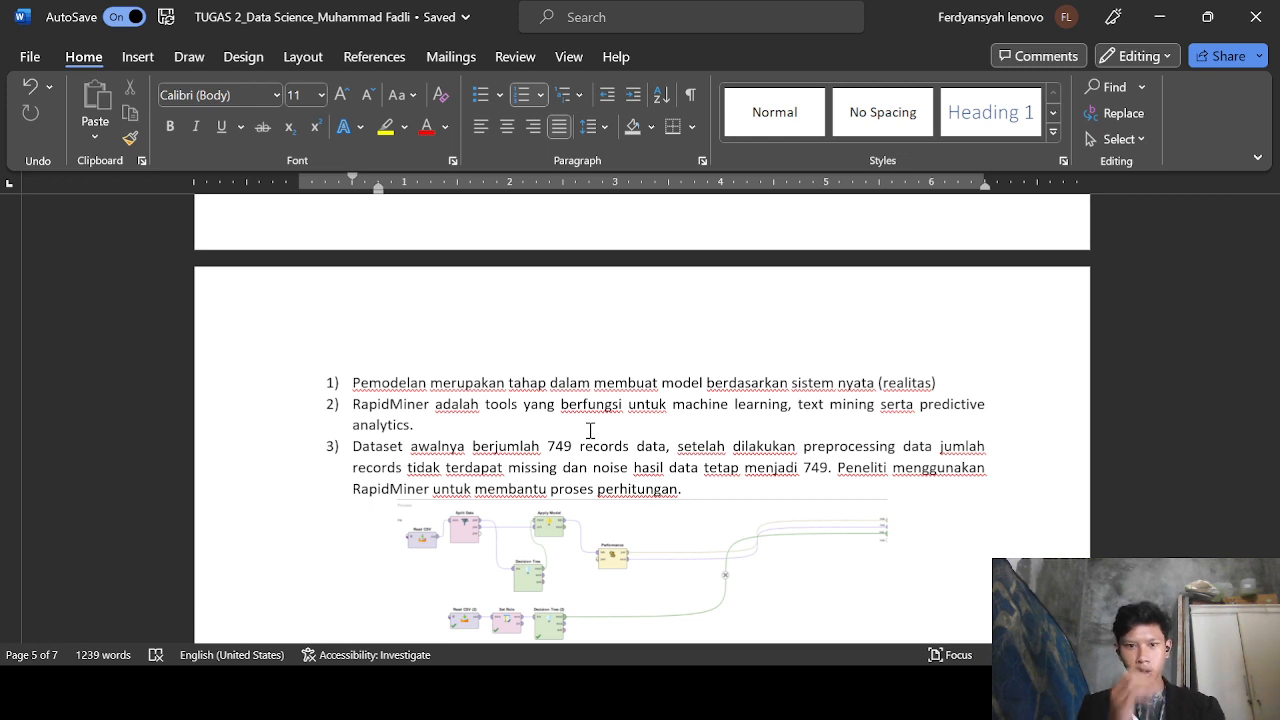
{"action": "scroll", "coordinate": [590, 430], "scroll_direction": "down", "scroll_amount": 1}
{"action": "scroll", "coordinate": [575, 350], "scroll_direction": "down", "scroll_amount": 1}
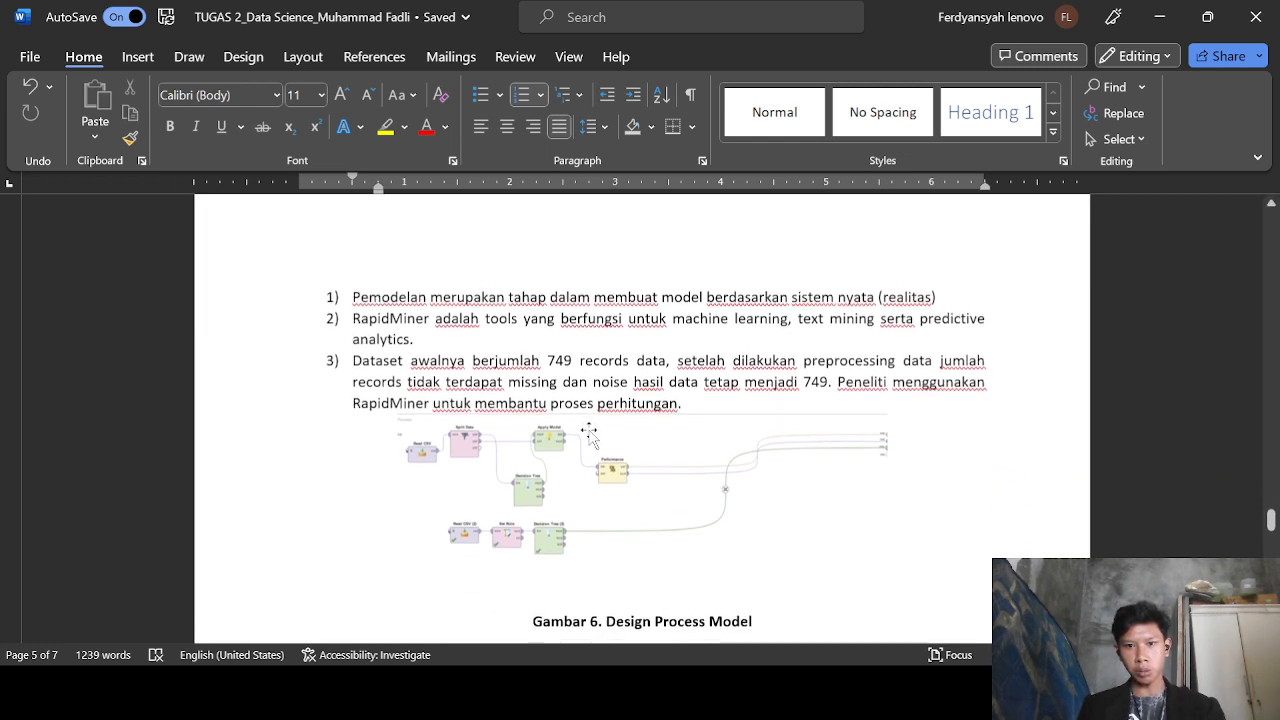
- Correct both record counts in modelling item 3 to 748
{"action": "left_click", "coordinate": [571, 349]}
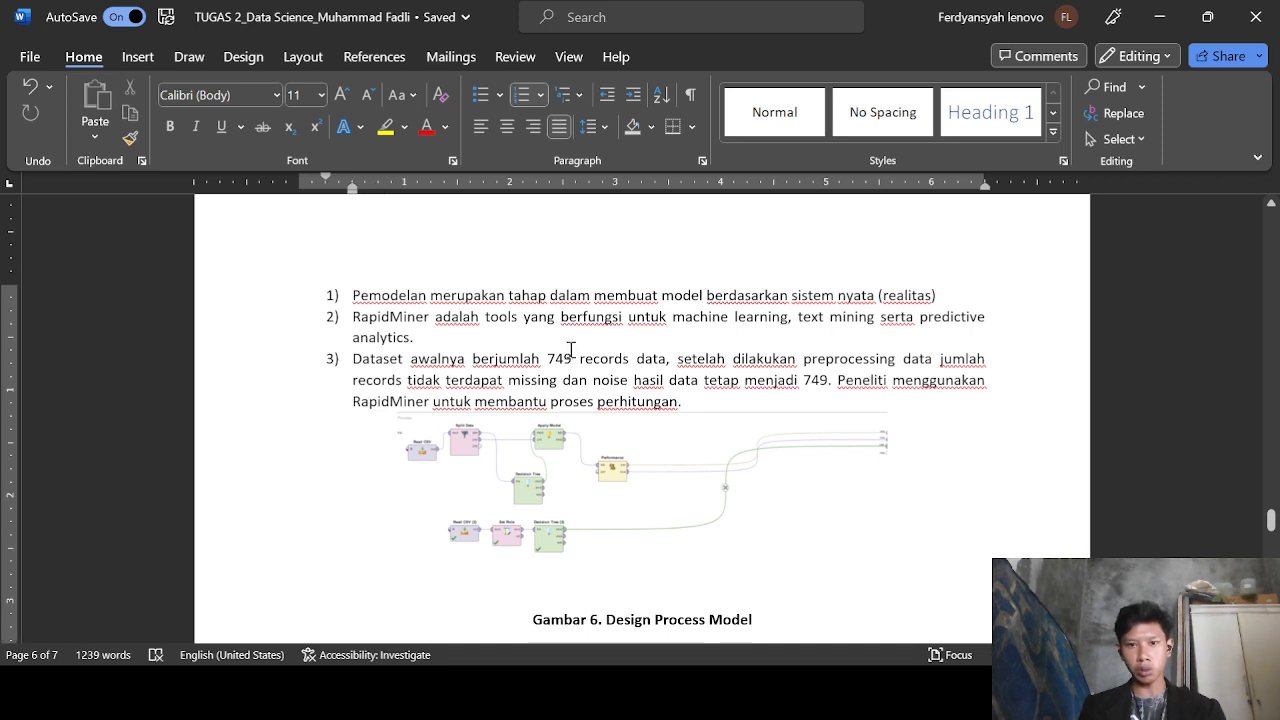
{"action": "key", "text": "BackSpace"}
{"action": "type", "text": "8"}
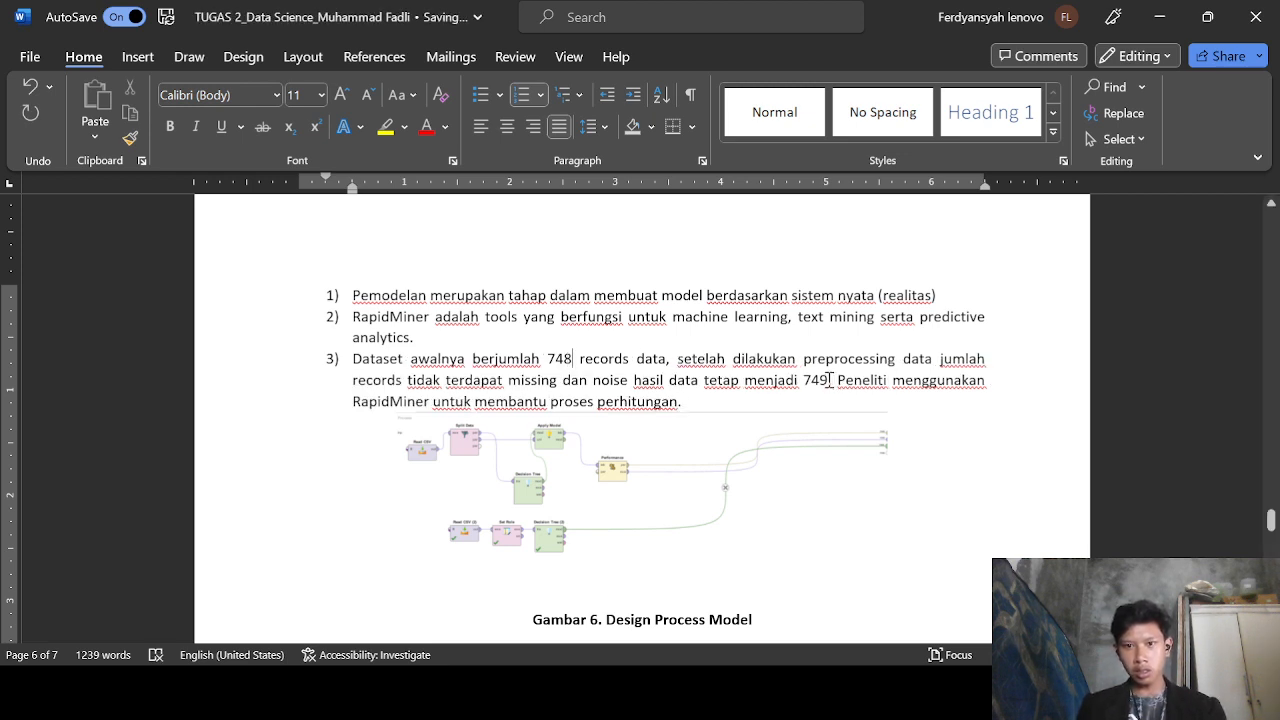
{"action": "left_click", "coordinate": [828, 380]}
{"action": "key", "text": "BackSpace"}
{"action": "type", "text": "8"}
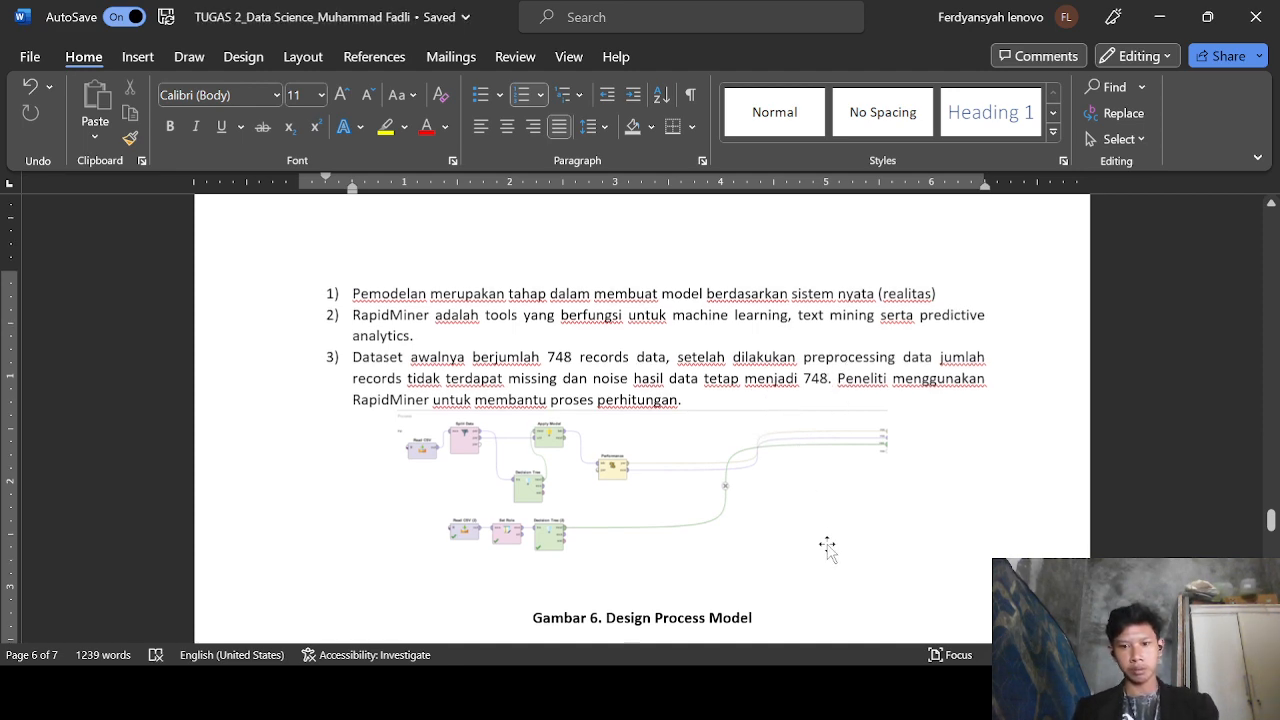
- Examine the Gambar 6 process design figure and read the paragraph below it on the research aim and testing operators
{"action": "scroll", "coordinate": [826, 545], "scroll_direction": "down", "scroll_amount": 3}
{"action": "scroll", "coordinate": [713, 403], "scroll_direction": "up", "scroll_amount": 1}
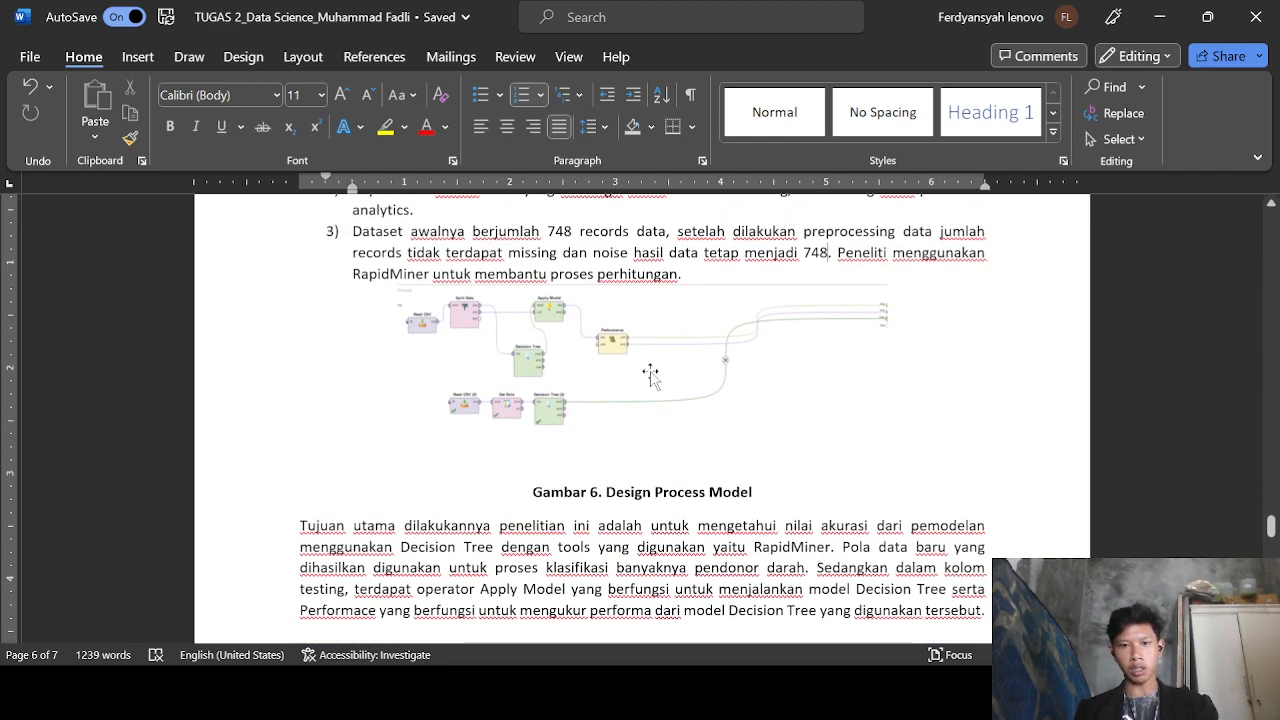
{"action": "scroll", "coordinate": [629, 320], "scroll_direction": "down", "scroll_amount": 1}
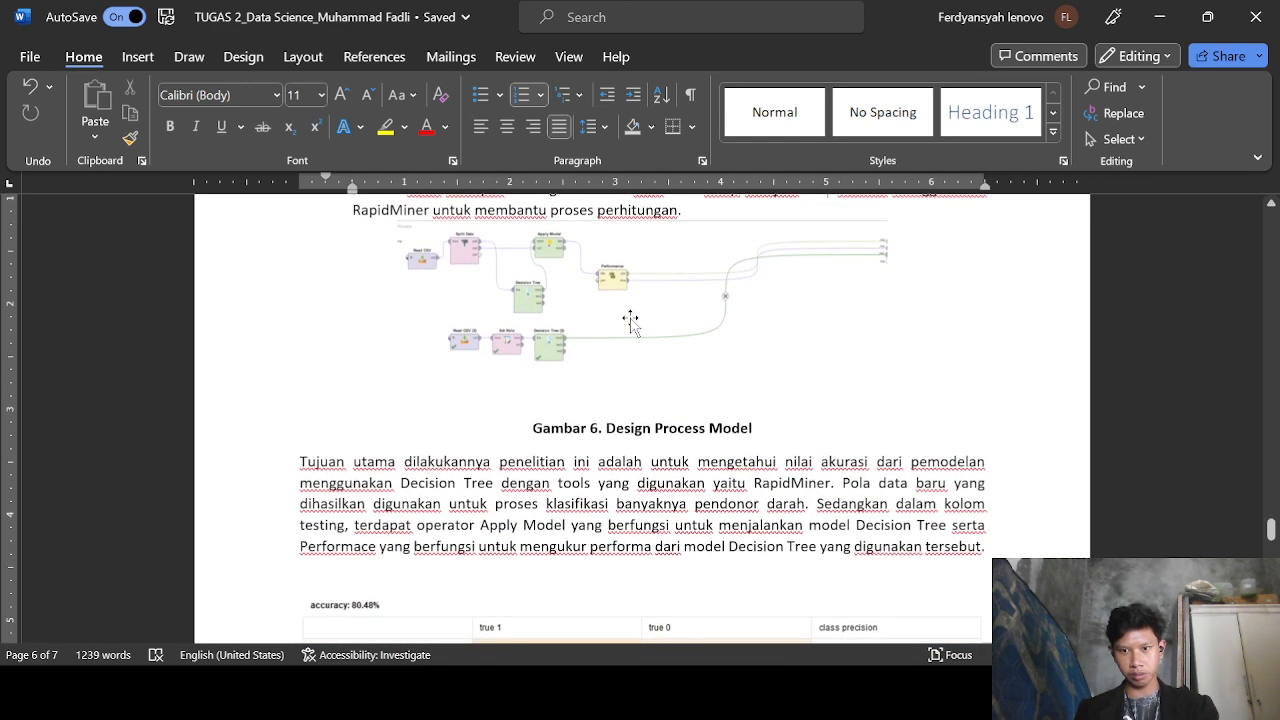
{"action": "scroll", "coordinate": [631, 322], "scroll_direction": "down", "scroll_amount": 1}
{"action": "scroll", "coordinate": [625, 320], "scroll_direction": "up", "scroll_amount": 1}
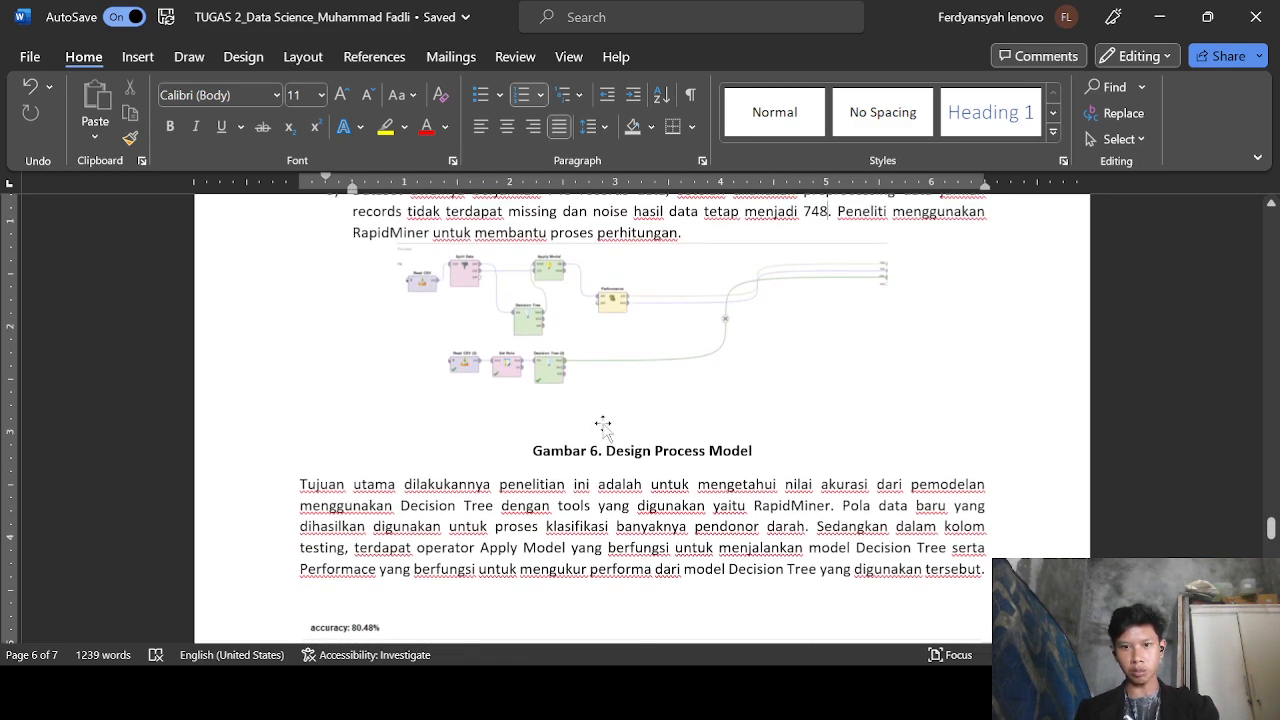
{"action": "scroll", "coordinate": [603, 318], "scroll_direction": "down", "scroll_amount": 2}
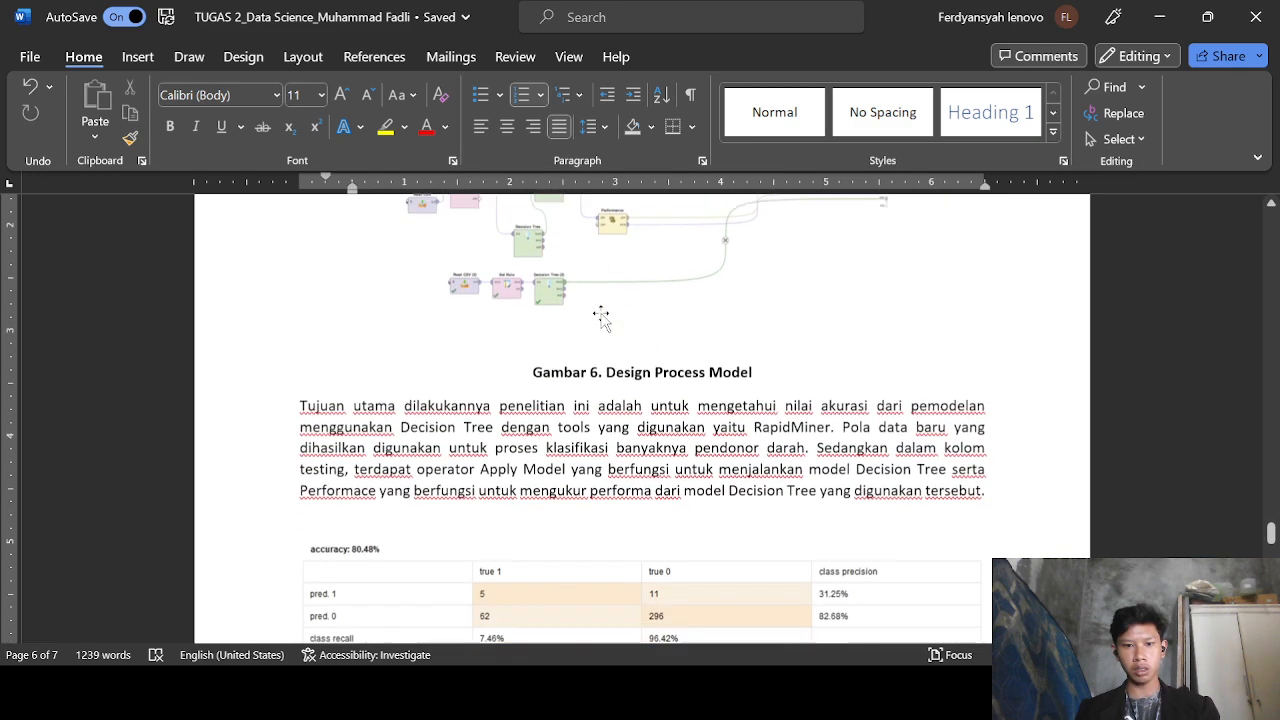
{"action": "scroll", "coordinate": [603, 314], "scroll_direction": "down", "scroll_amount": 1}
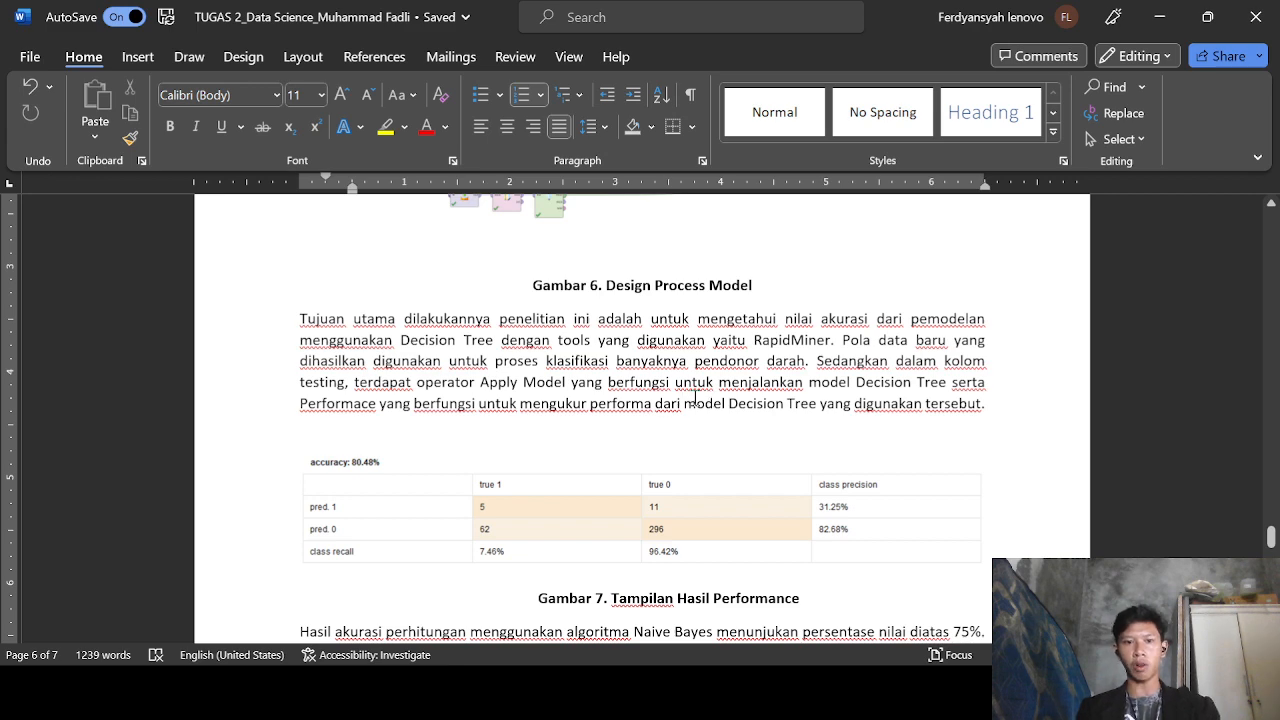
- Examine the Gambar 7 performance table and read the accuracy paragraph below it
{"action": "scroll", "coordinate": [695, 398], "scroll_direction": "down", "scroll_amount": 1}
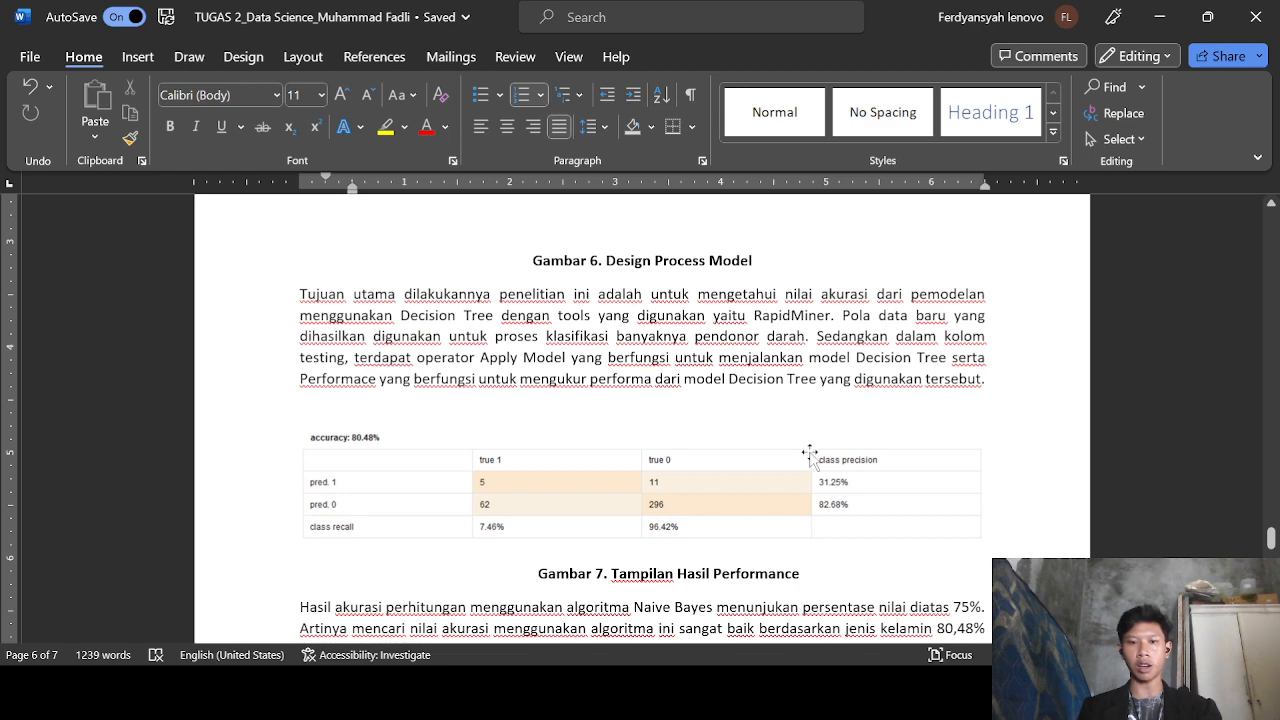
{"action": "scroll", "coordinate": [810, 455], "scroll_direction": "down", "scroll_amount": 3}
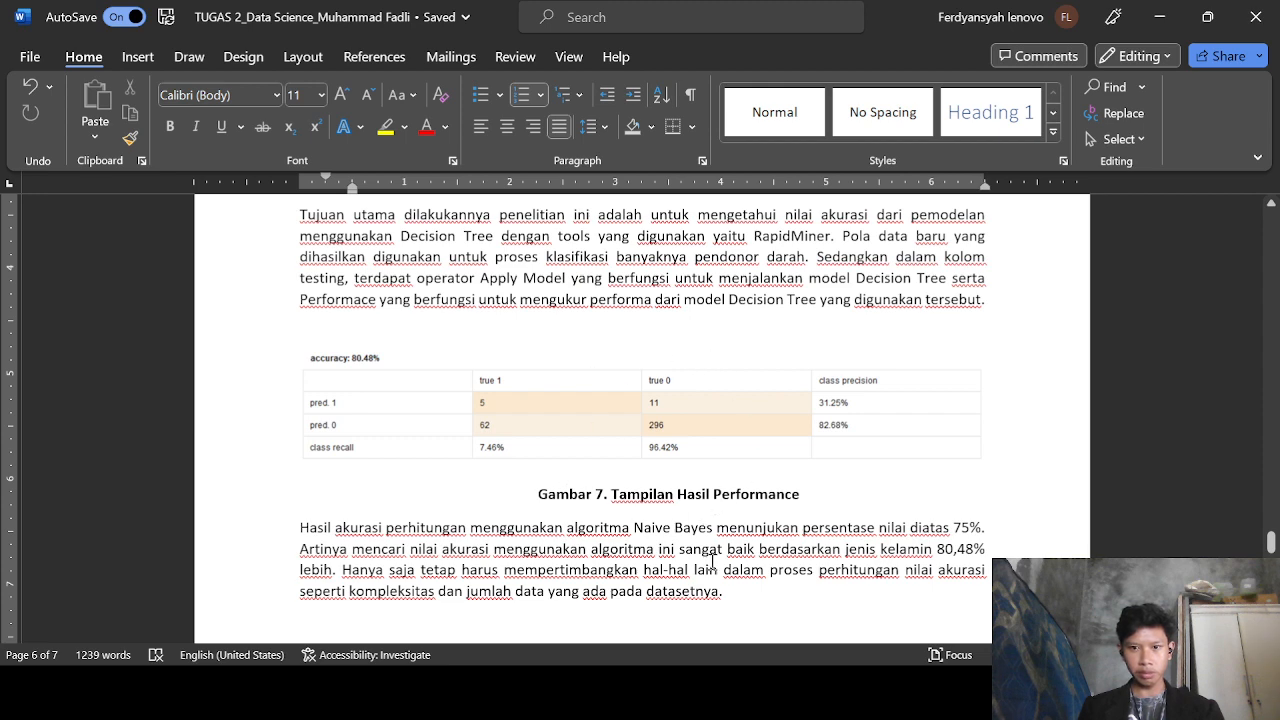
{"action": "scroll", "coordinate": [708, 566], "scroll_direction": "down", "scroll_amount": 1}
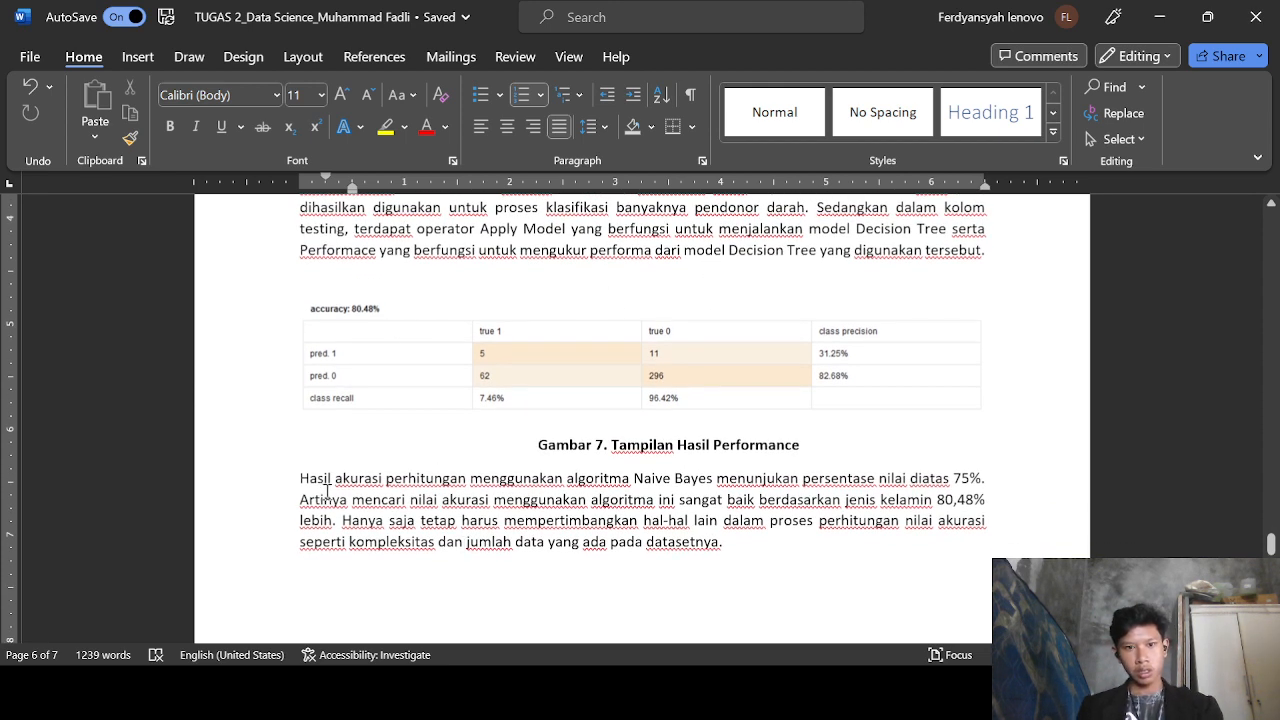
{"action": "scroll", "coordinate": [463, 541], "scroll_direction": "down", "scroll_amount": 1}
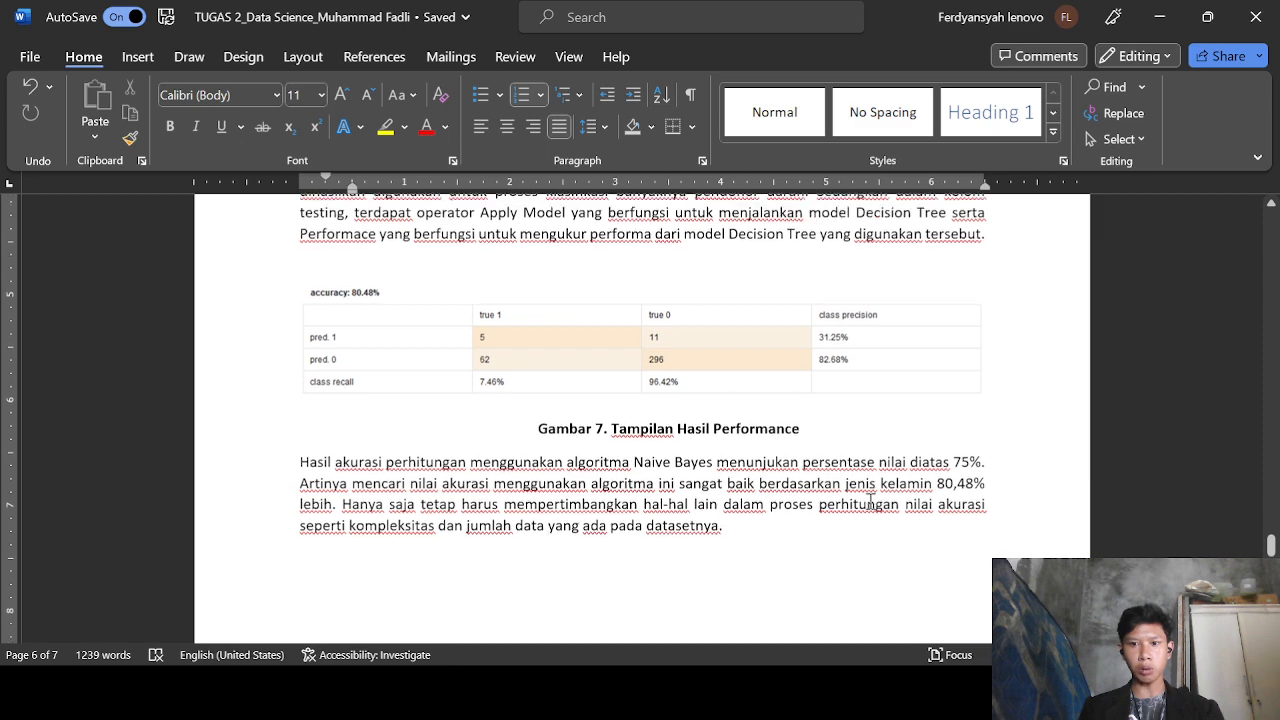
{"action": "scroll", "coordinate": [868, 502], "scroll_direction": "down", "scroll_amount": 2}
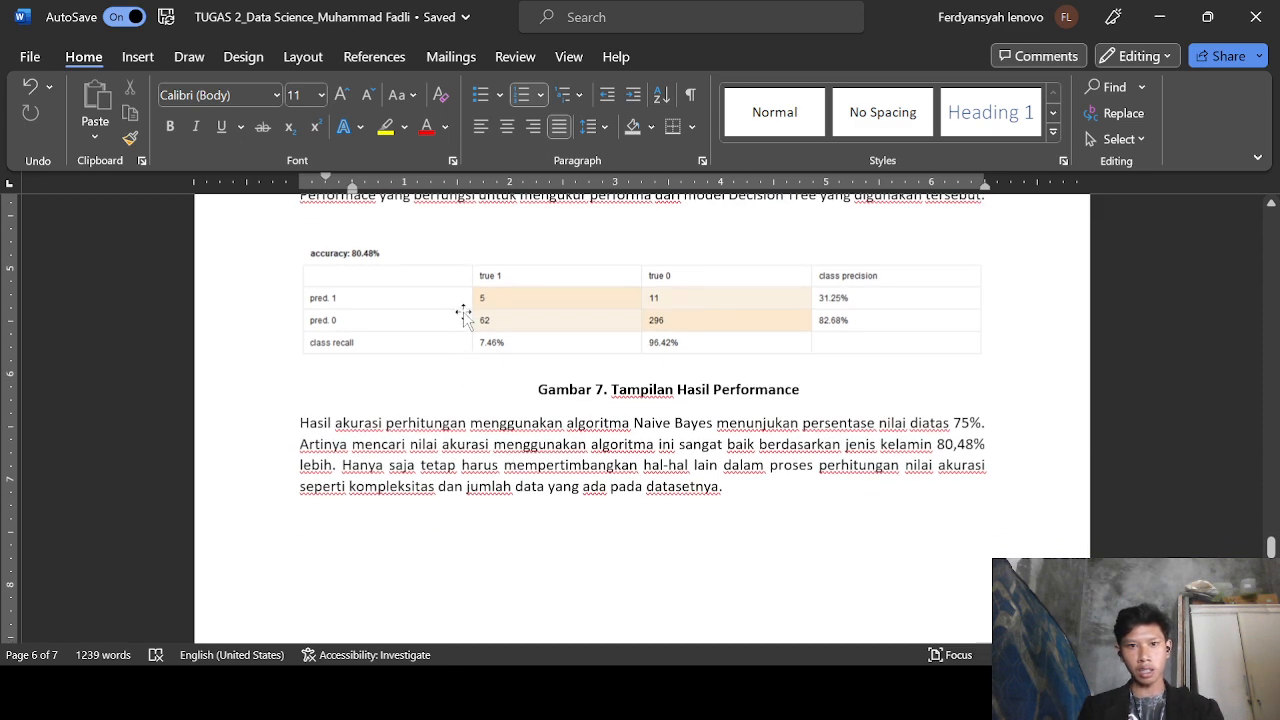
{"action": "left_click", "coordinate": [390, 270]}
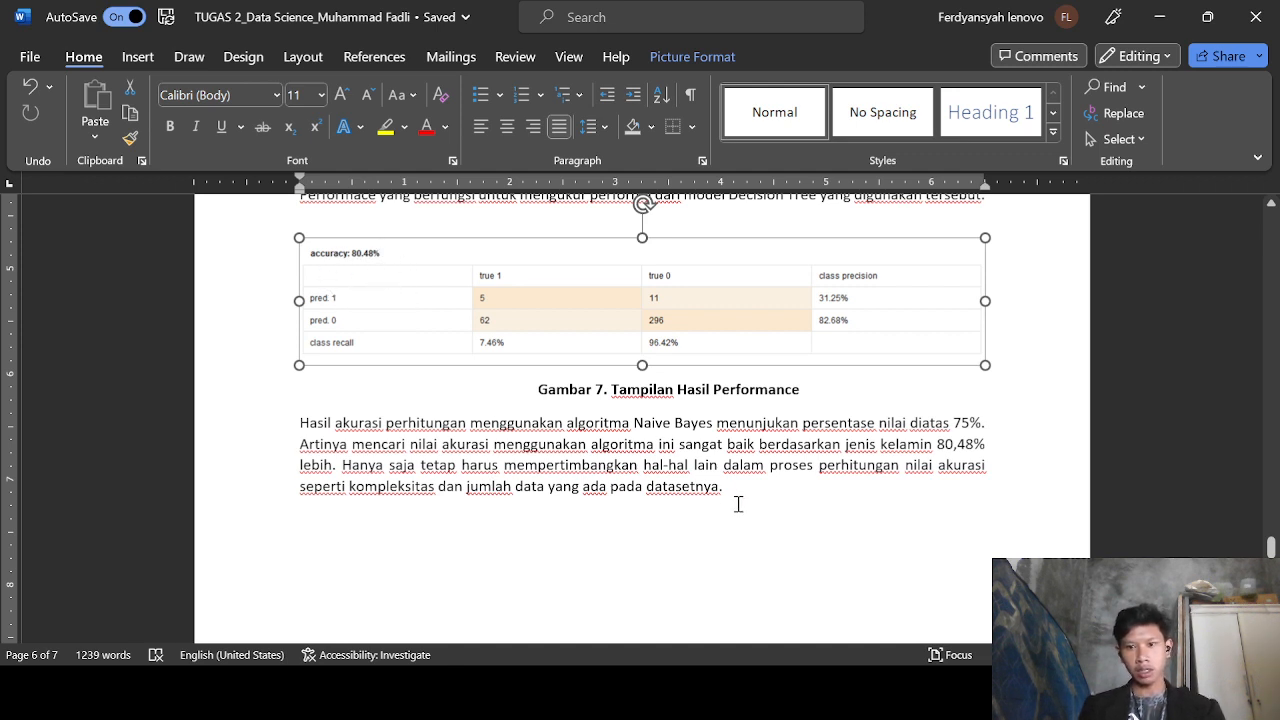
- Read the Evaluation section's introduction and its items a to c
{"action": "scroll", "coordinate": [732, 481], "scroll_direction": "down", "scroll_amount": 3}
{"action": "scroll", "coordinate": [732, 481], "scroll_direction": "down", "scroll_amount": 4}
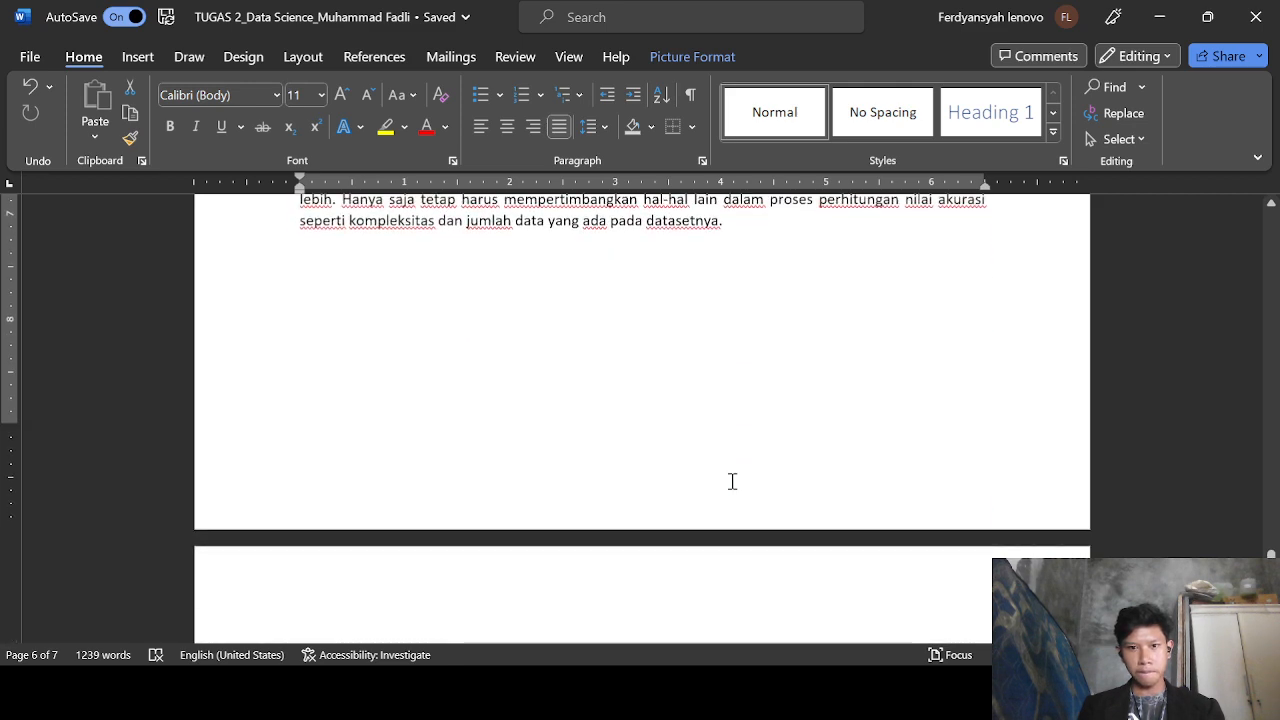
{"action": "scroll", "coordinate": [732, 481], "scroll_direction": "down", "scroll_amount": 2}
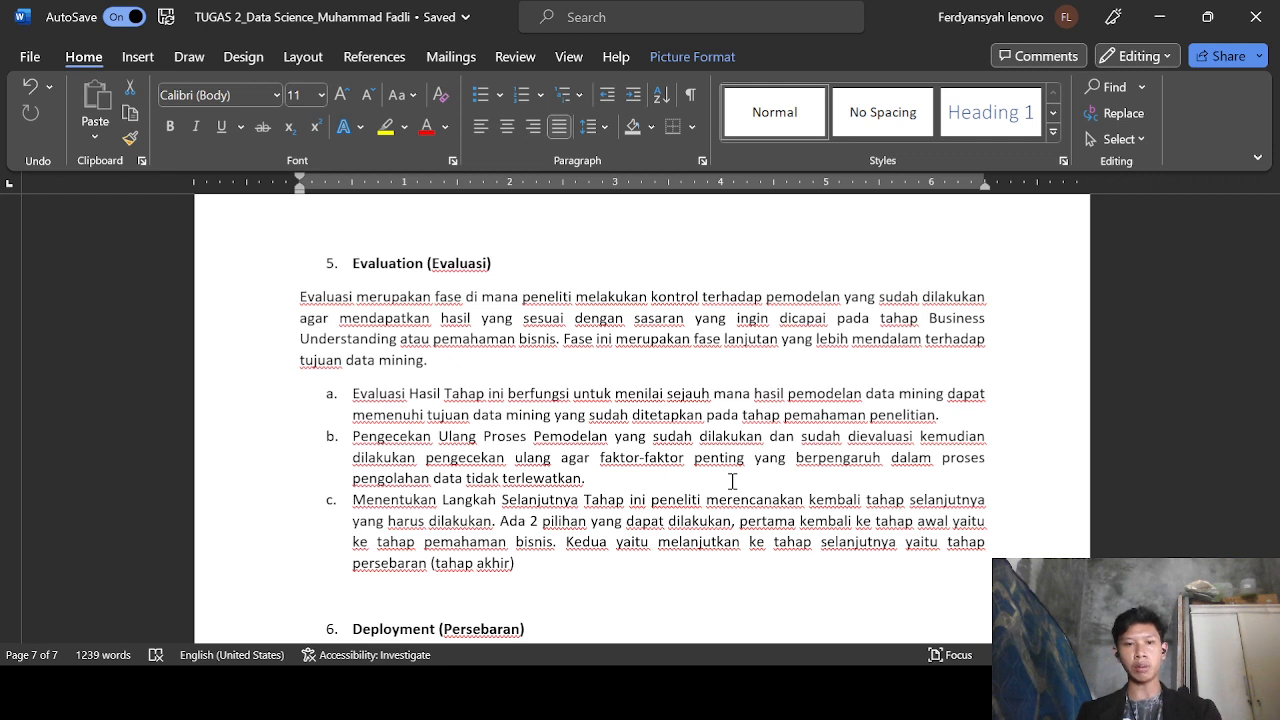
{"action": "key", "text": "alt+Tab"}
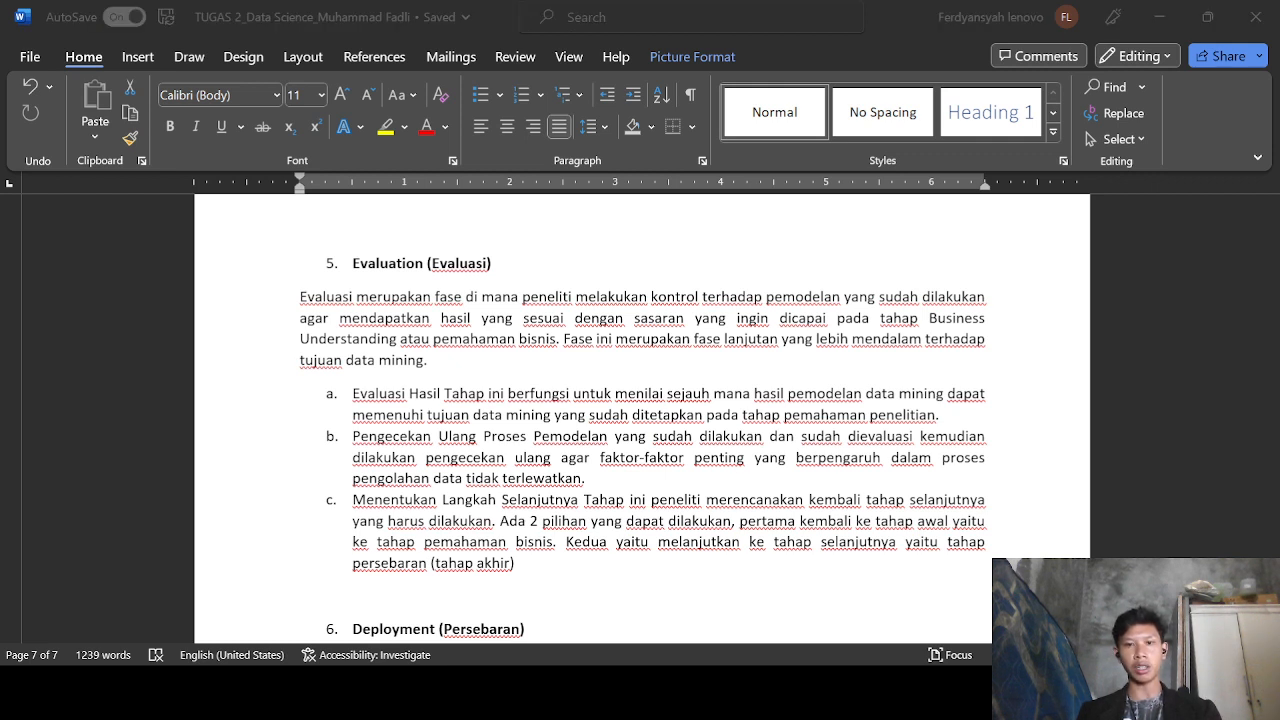
{"action": "key", "text": "alt+Tab"}
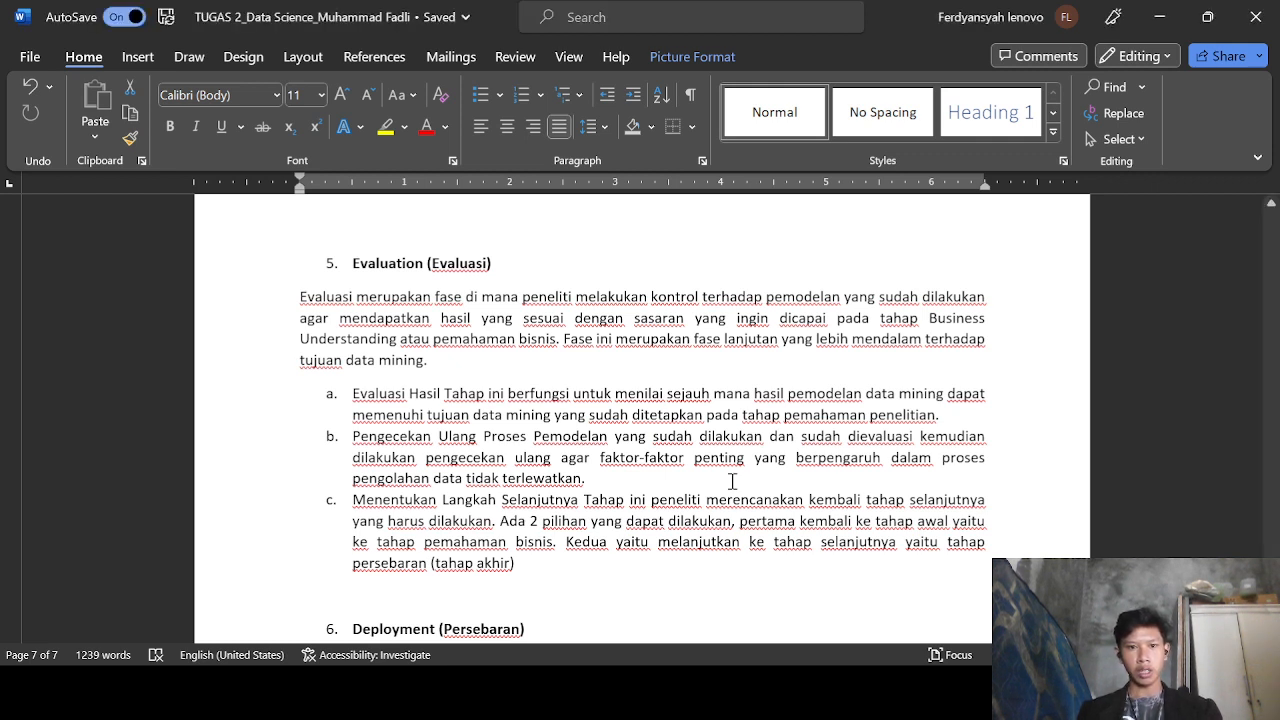
{"action": "scroll", "coordinate": [732, 481], "scroll_direction": "down", "scroll_amount": 1}
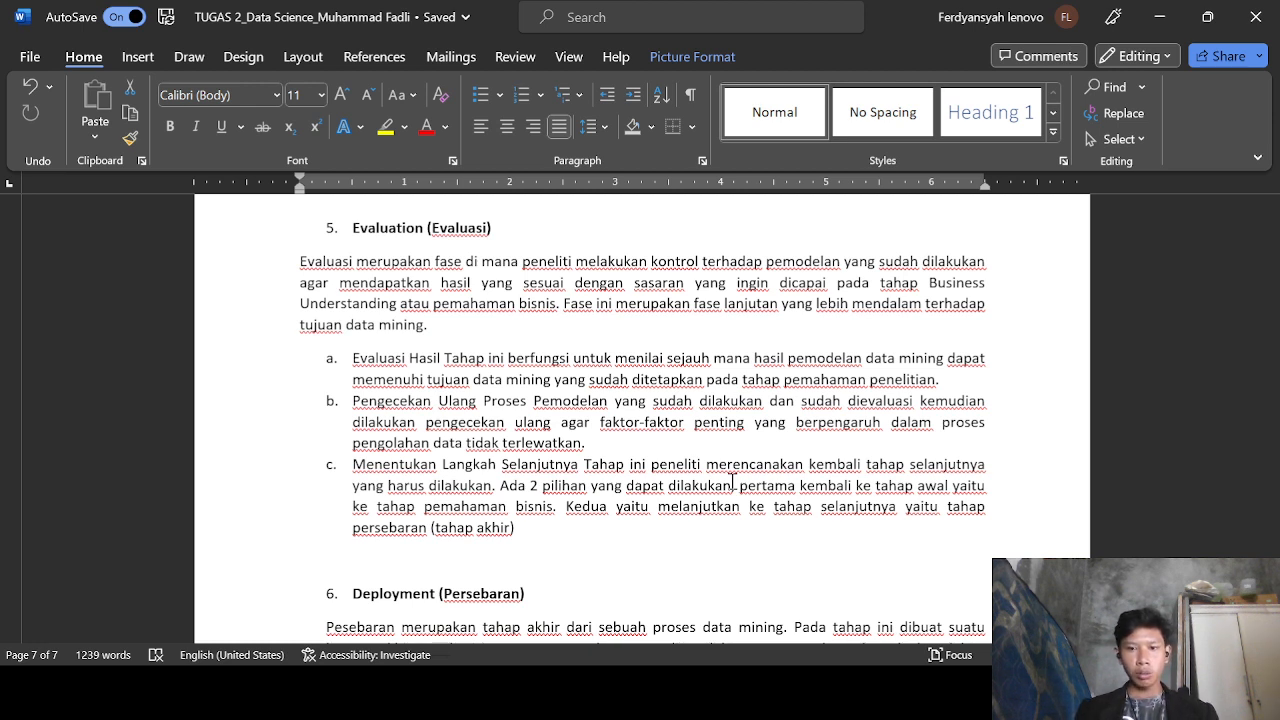
- Read the Deployment section through to the end of the report
{"action": "scroll", "coordinate": [733, 482], "scroll_direction": "down", "scroll_amount": 5}
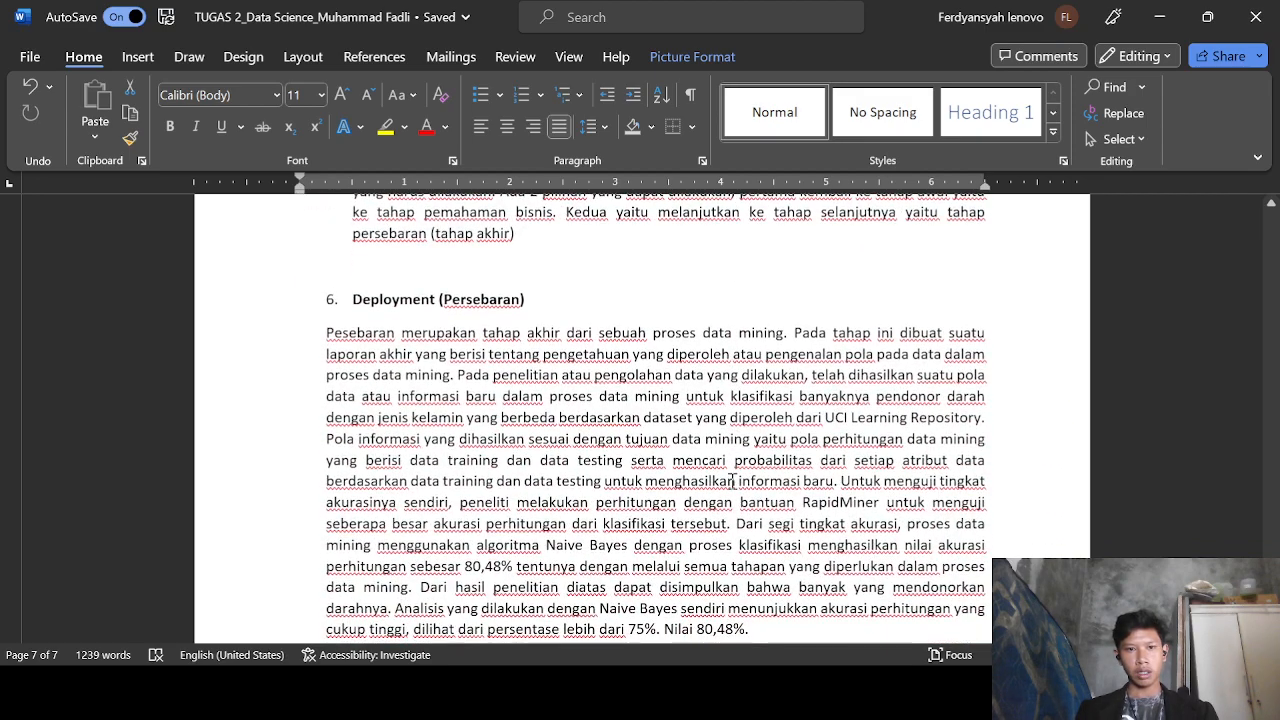
{"action": "scroll", "coordinate": [733, 482], "scroll_direction": "up", "scroll_amount": 2}
{"action": "scroll", "coordinate": [733, 482], "scroll_direction": "down", "scroll_amount": 3}
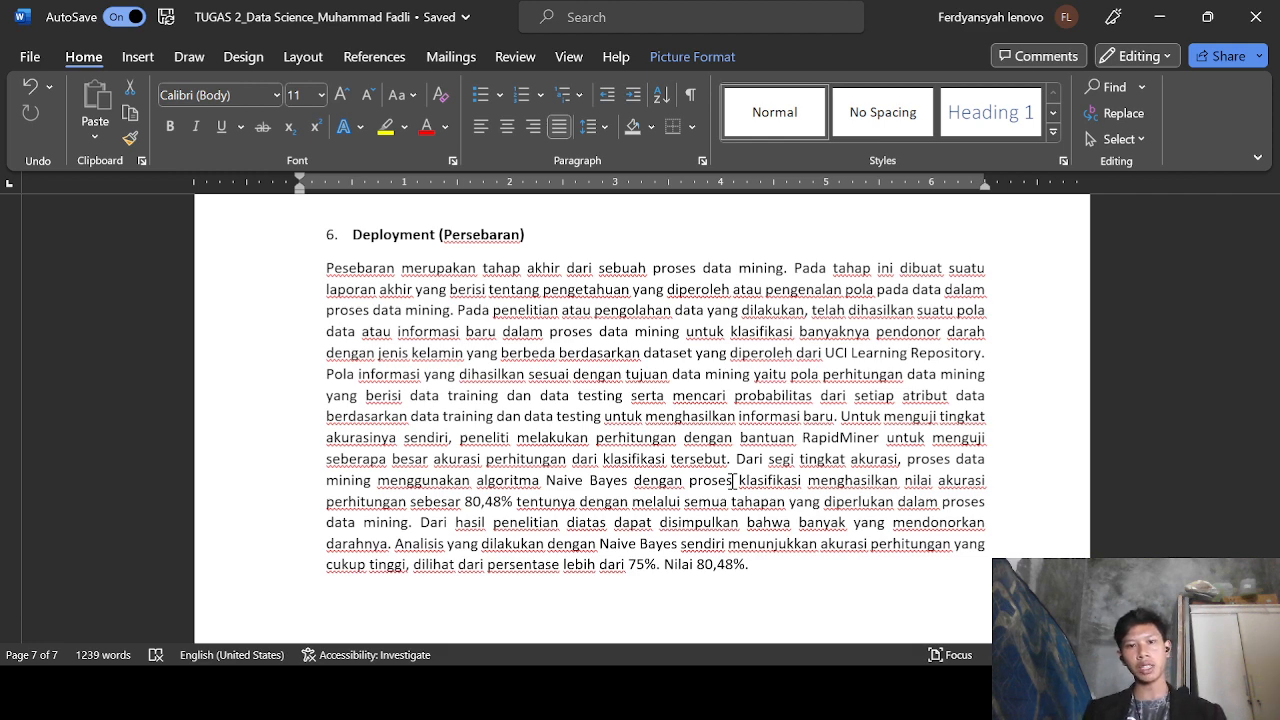
{"action": "scroll", "coordinate": [722, 320], "scroll_direction": "down", "scroll_amount": 1}
{"action": "scroll", "coordinate": [722, 322], "scroll_direction": "down", "scroll_amount": 1}
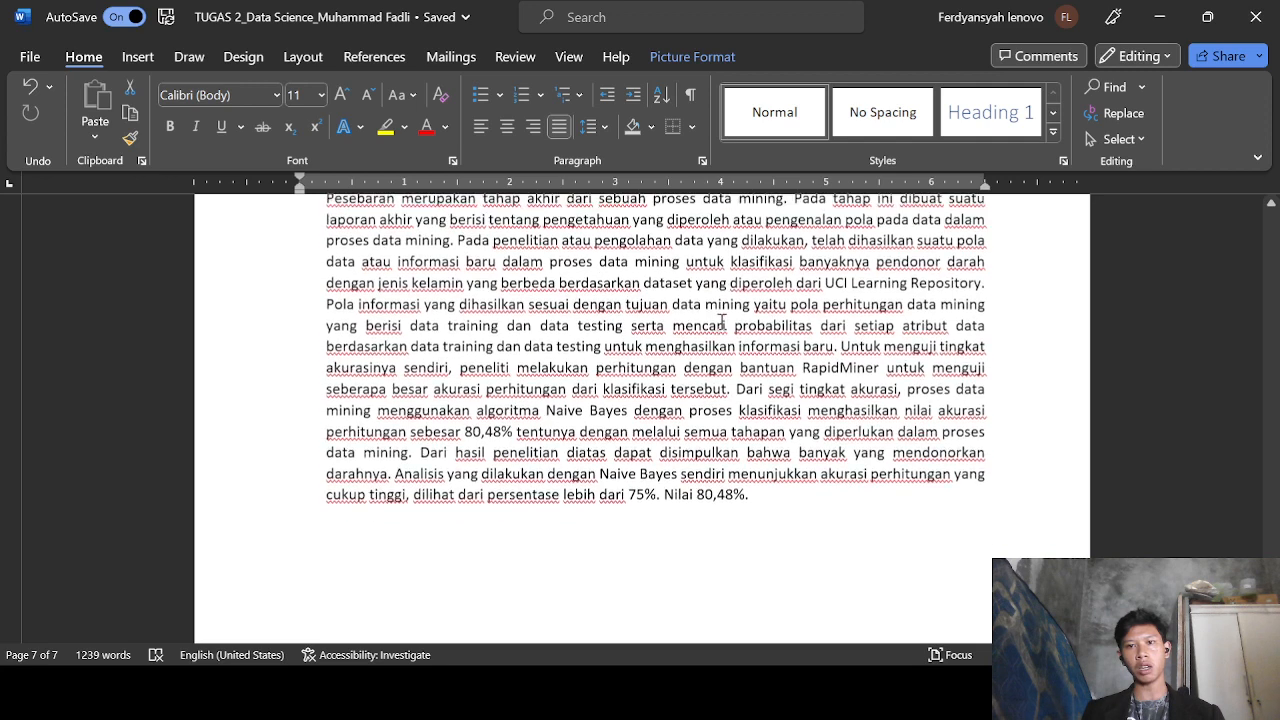
{"action": "scroll", "coordinate": [722, 322], "scroll_direction": "up", "scroll_amount": 1}
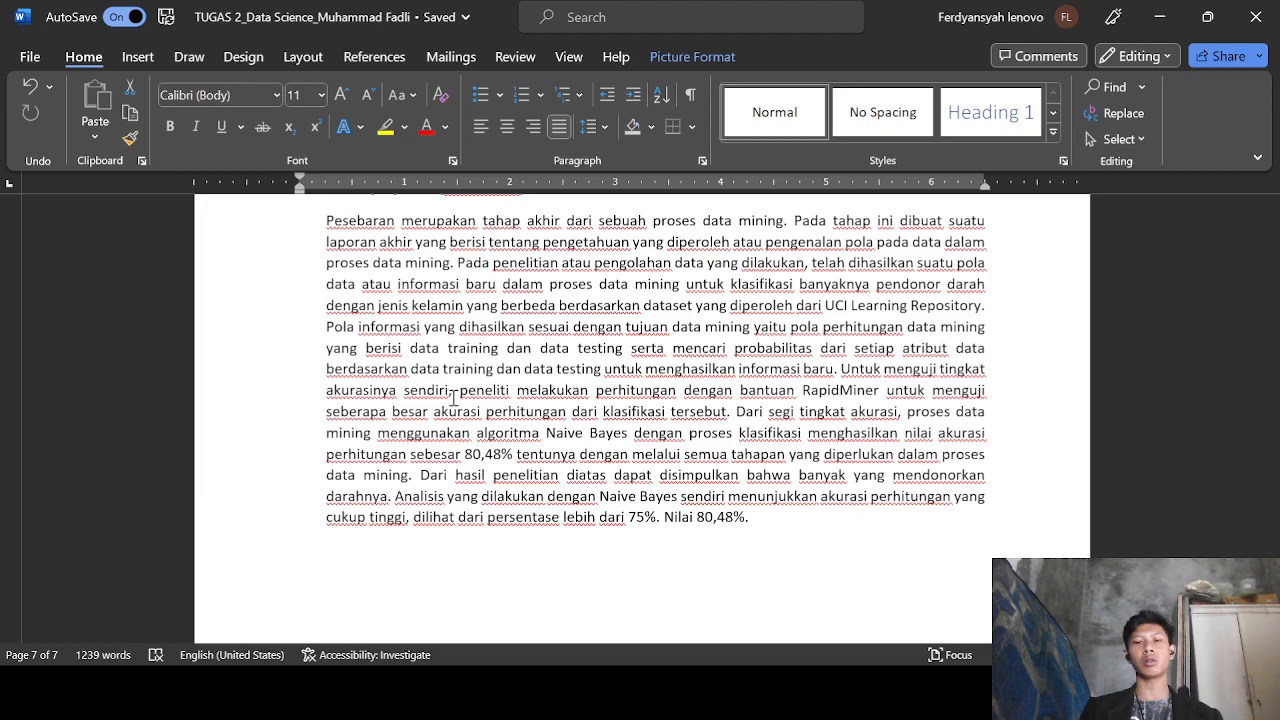
{"action": "scroll", "coordinate": [452, 397], "scroll_direction": "down", "scroll_amount": 4}
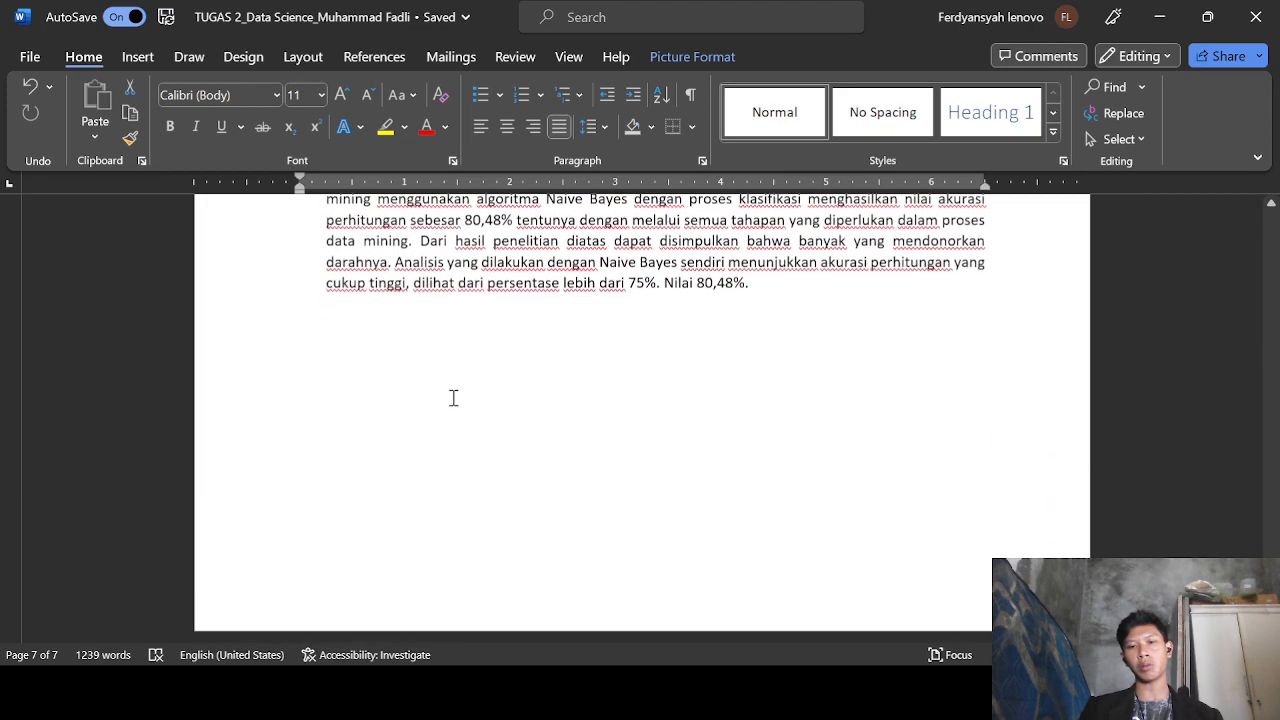
- Return to the report's cover page and view the logo and student details at a smaller zoom
{"action": "scroll", "coordinate": [452, 400], "scroll_direction": "up", "scroll_amount": 10}
{"action": "scroll", "coordinate": [452, 397], "scroll_direction": "up", "scroll_amount": 20}
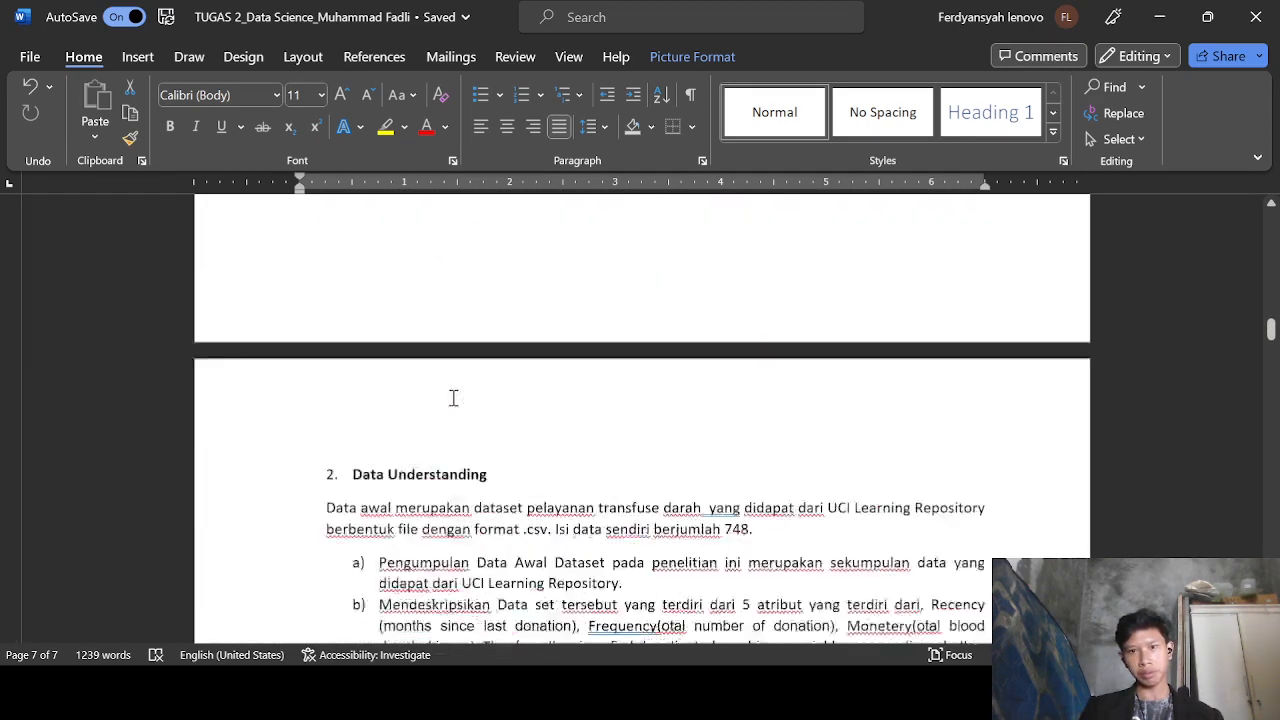
{"action": "key", "text": "alt+Tab"}
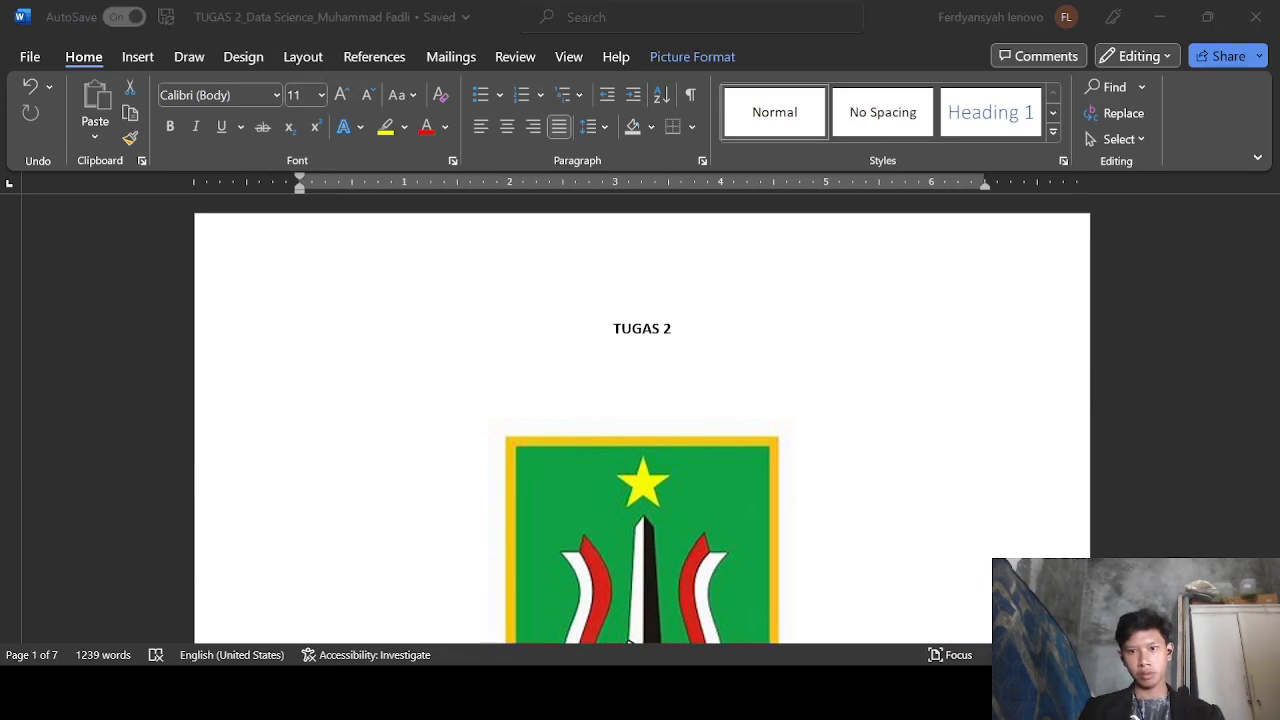
{"action": "key", "text": "alt+Tab"}
{"action": "scroll", "coordinate": [846, 340], "scroll_direction": "down", "scroll_amount": 8}
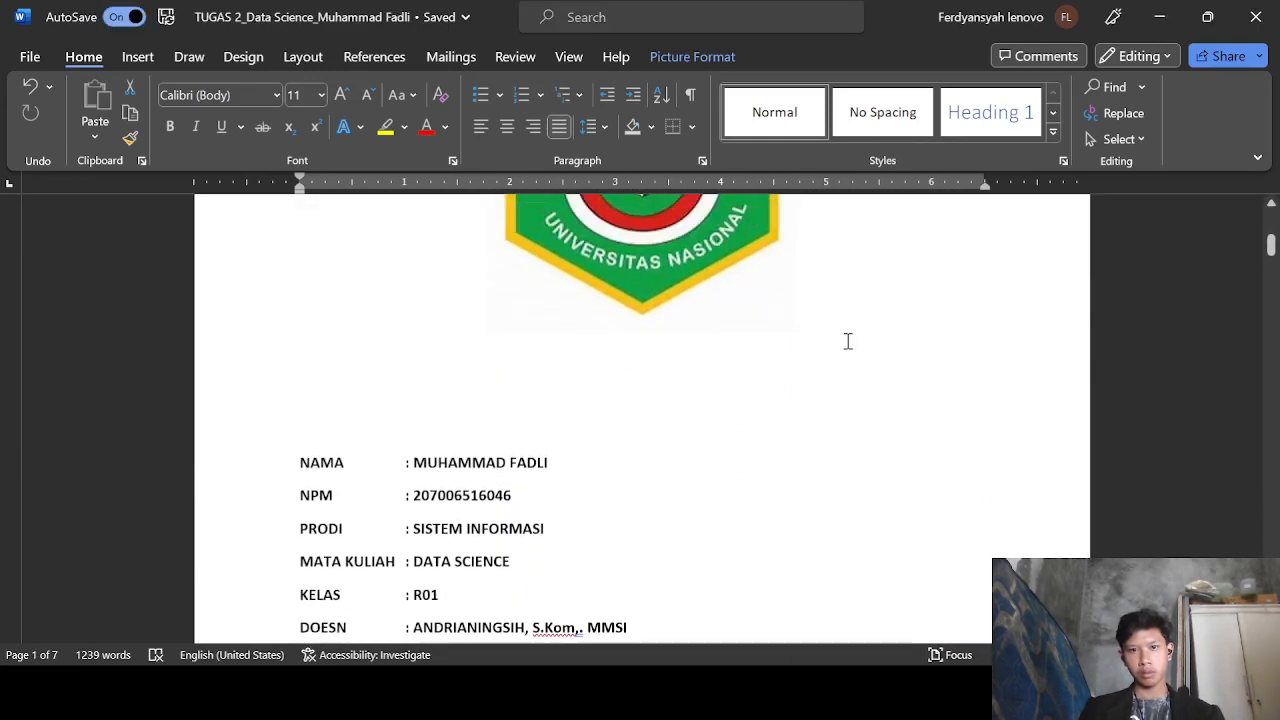
{"action": "scroll", "coordinate": [846, 341], "scroll_direction": "down", "scroll_amount": 5, "text": "ctrl"}
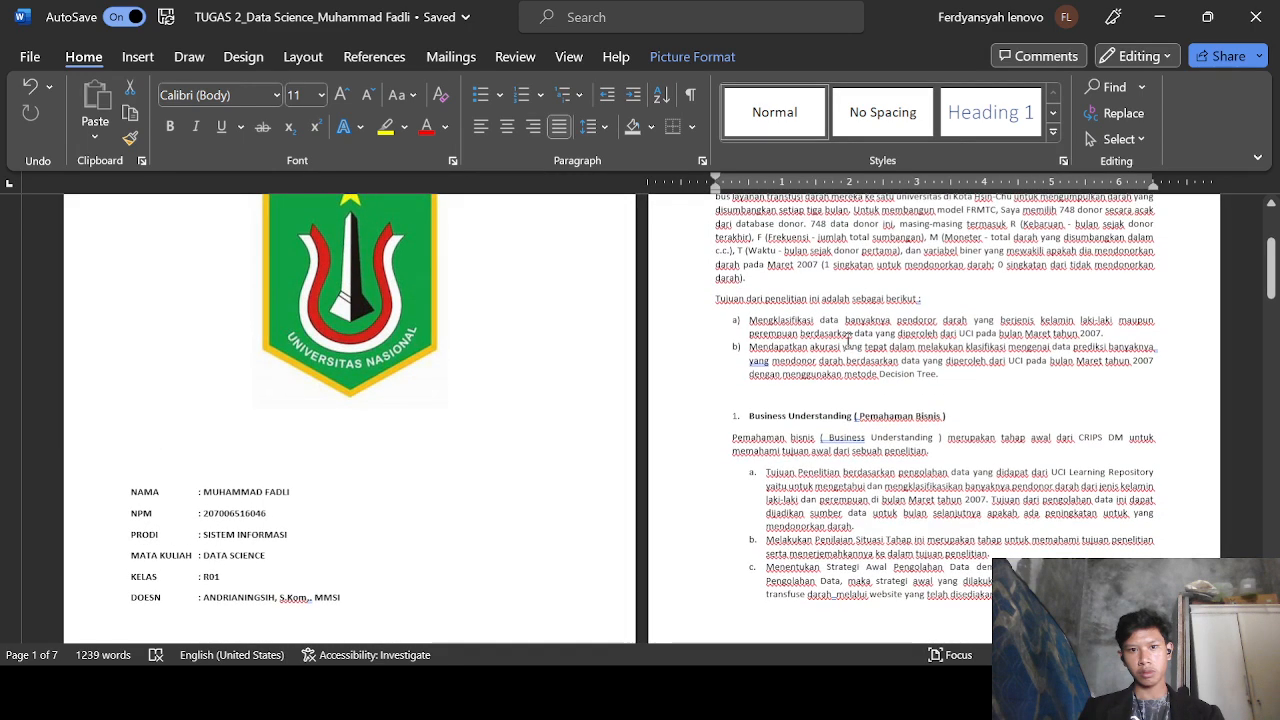
{"action": "scroll", "coordinate": [848, 340], "scroll_direction": "up", "scroll_amount": 5, "text": "ctrl"}
{"action": "scroll", "coordinate": [847, 341], "scroll_direction": "up", "scroll_amount": 1}
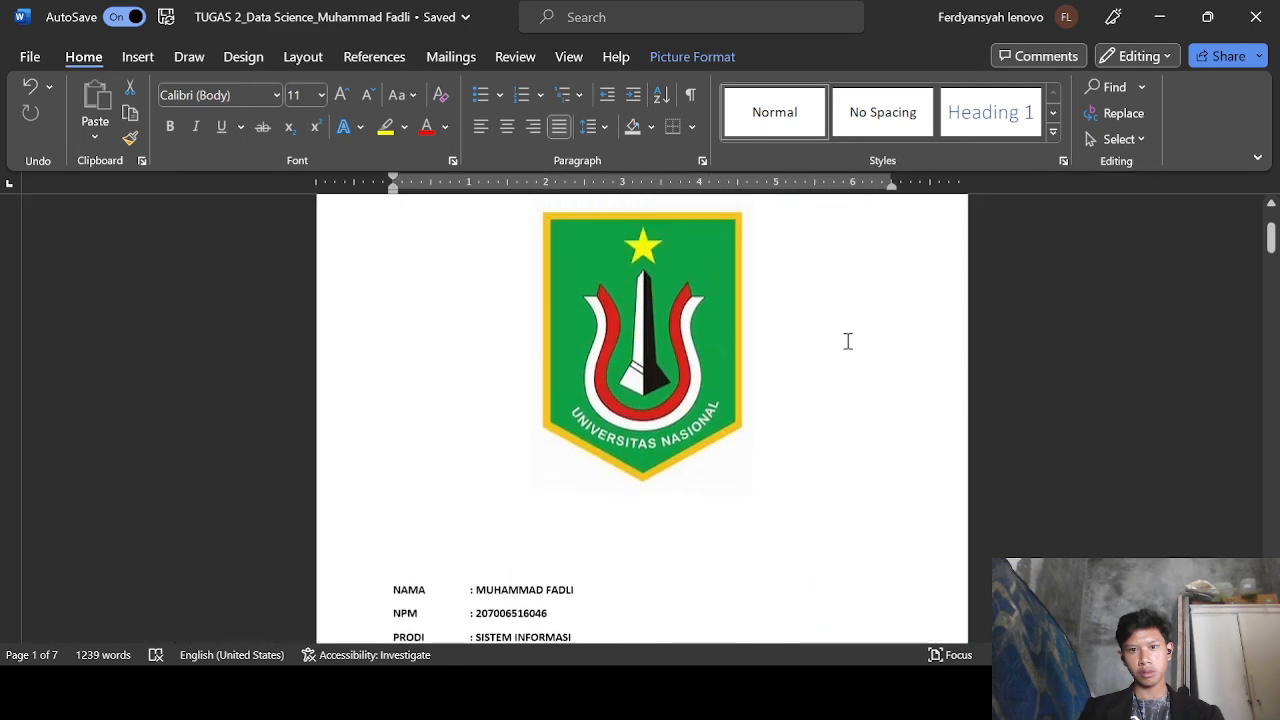
{"action": "scroll", "coordinate": [846, 340], "scroll_direction": "down", "scroll_amount": 2}
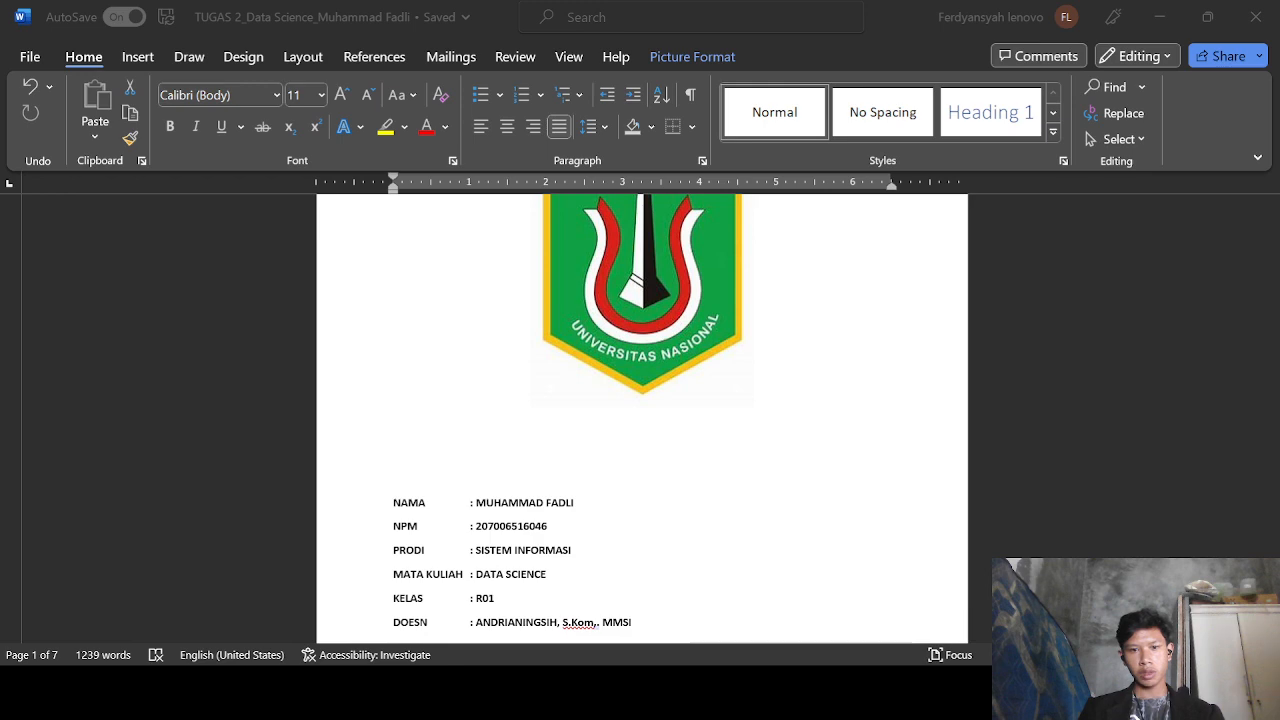